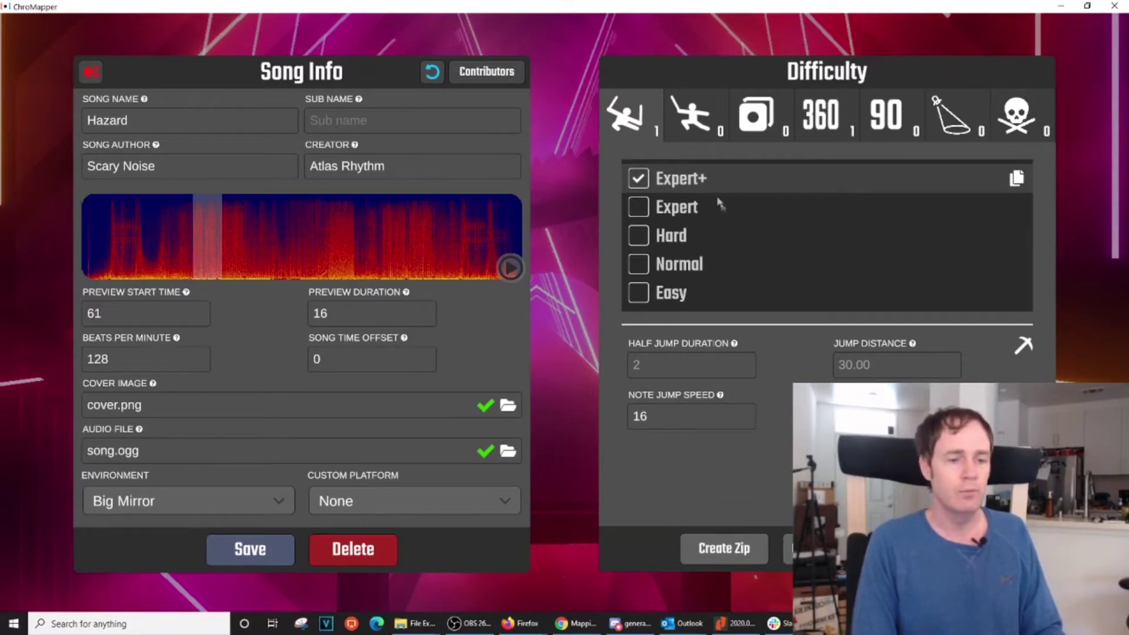
Step: Open the Expert+ difficulty in the map editor and advance through the timeline to beat 18
left_click(930, 548)
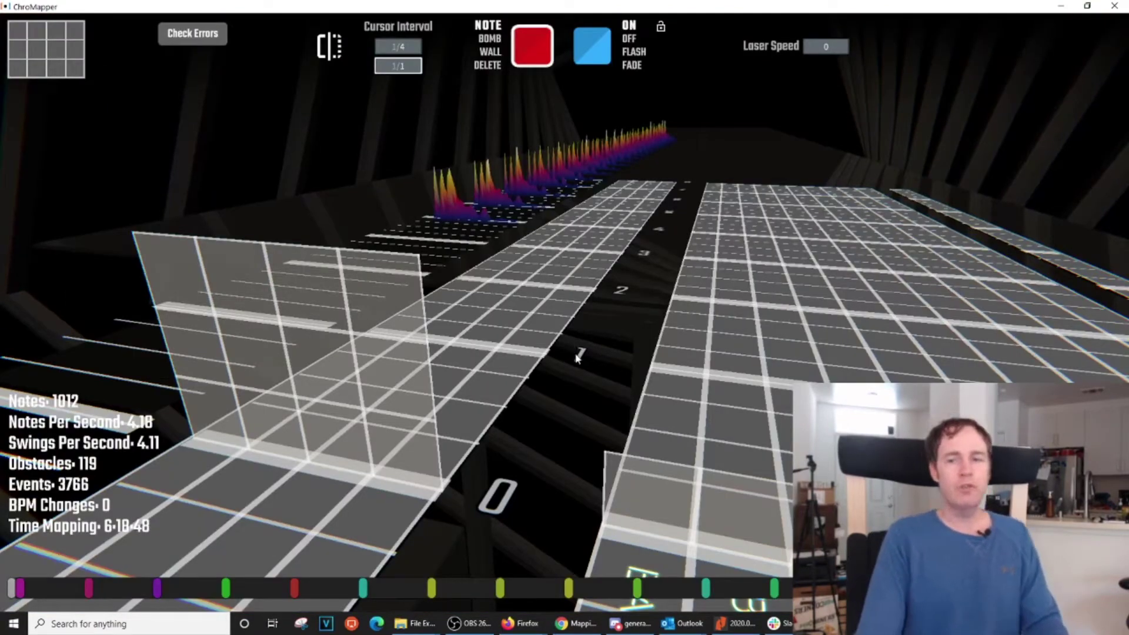
scroll(663, 405, "up", 8)
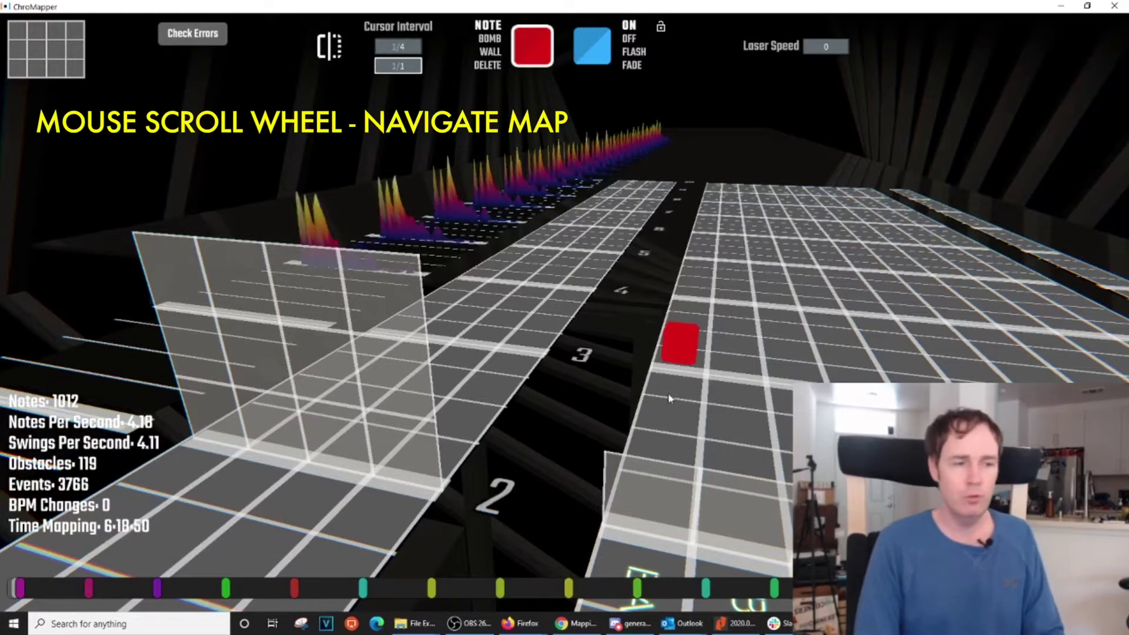
scroll(663, 406, "up", 11)
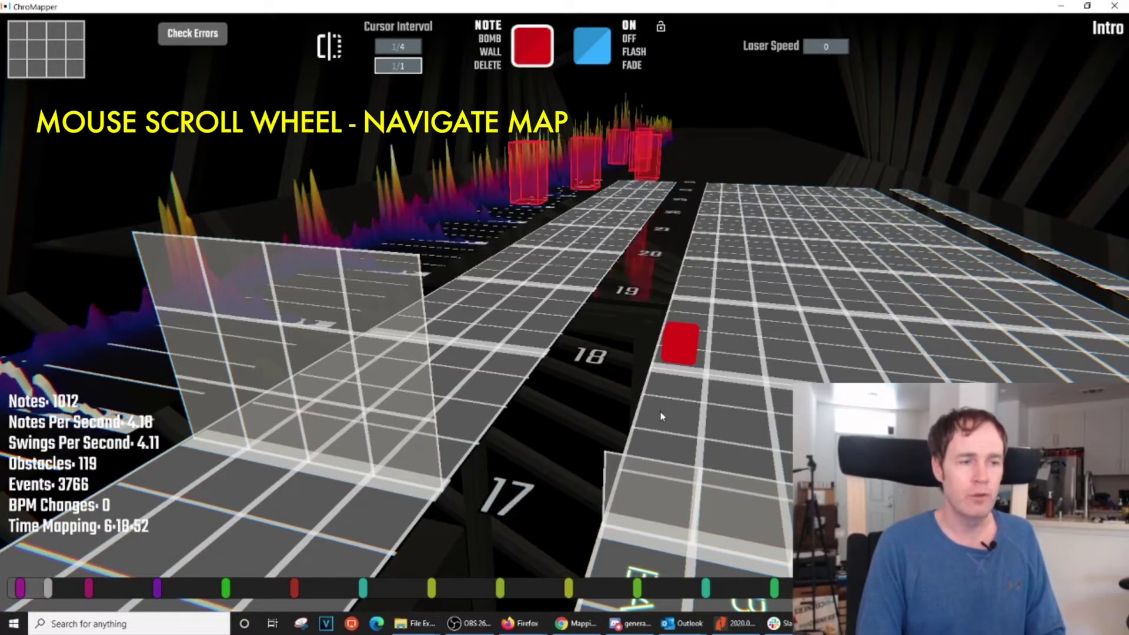
scroll(659, 415, "up", 2)
scroll(660, 423, "down", 3)
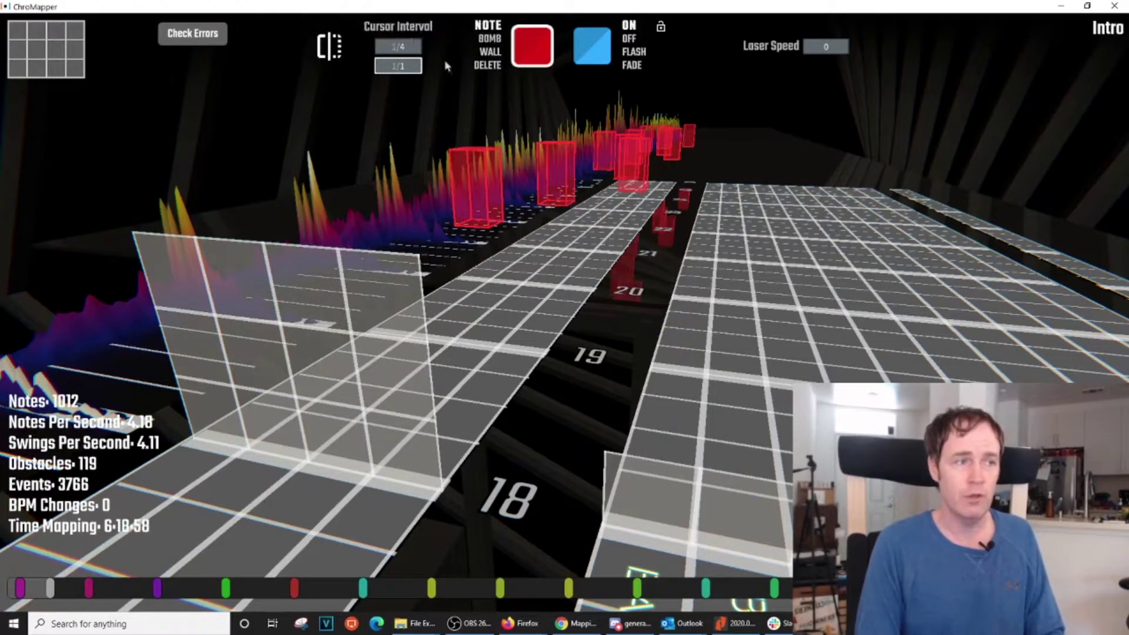
Step: Switch the active cursor interval back and forth between 1/4 and 1/1
left_click(419, 47)
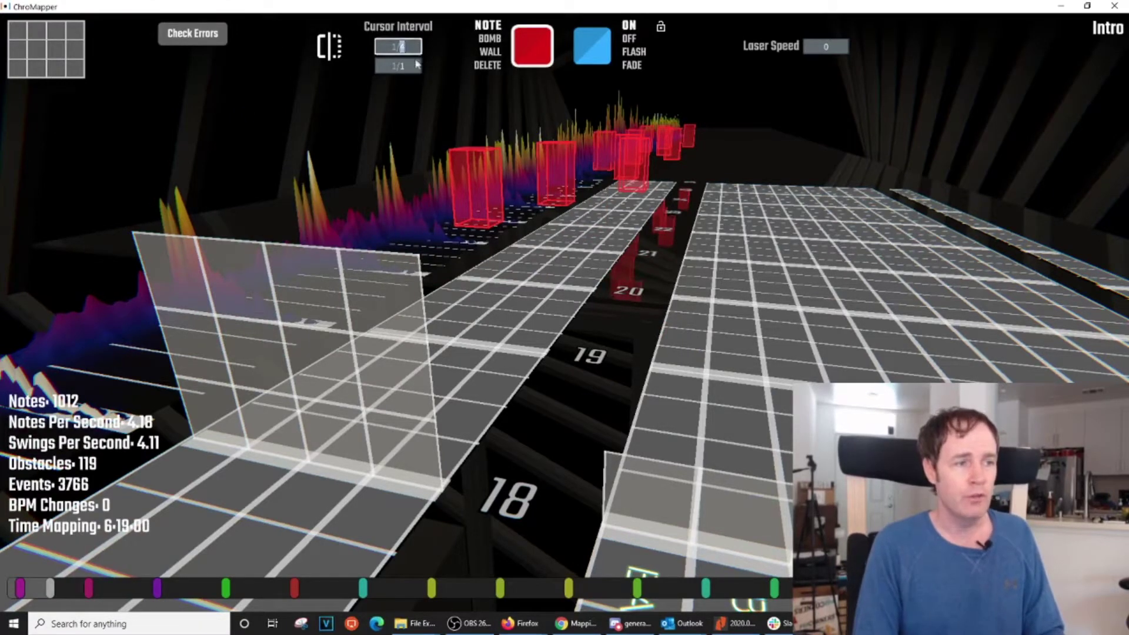
type("1")
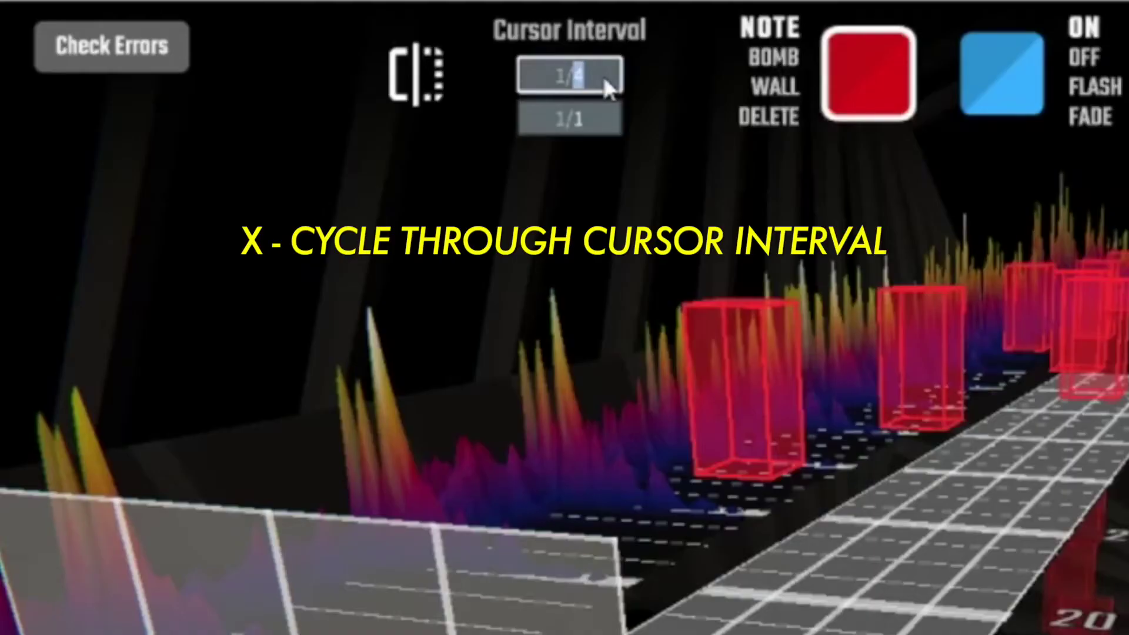
left_click(464, 107)
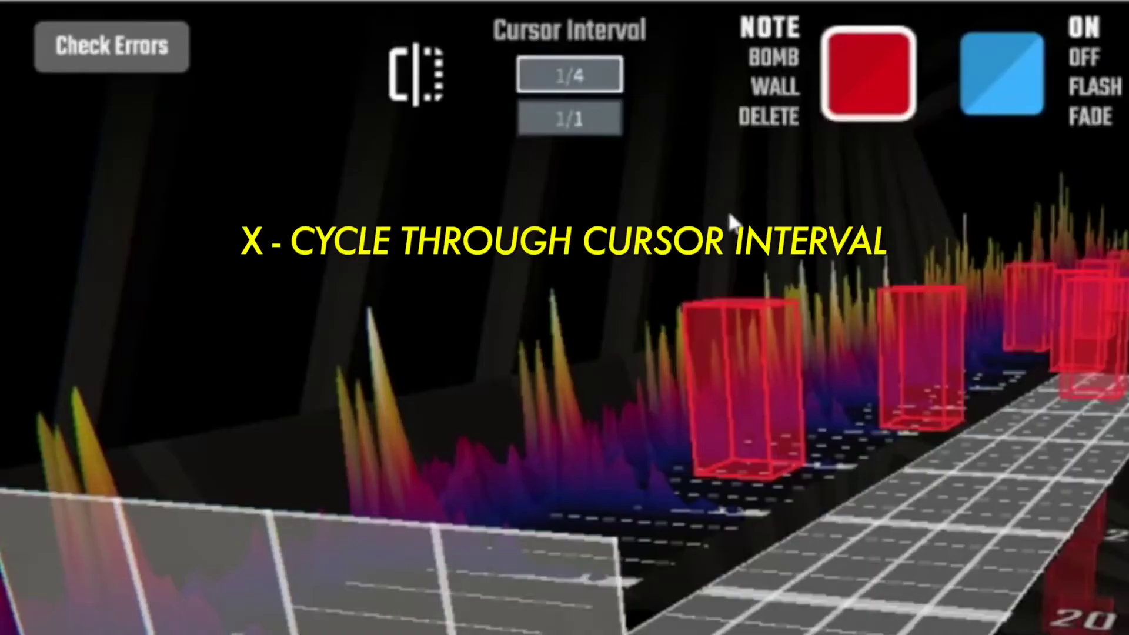
key("x")
key("x")
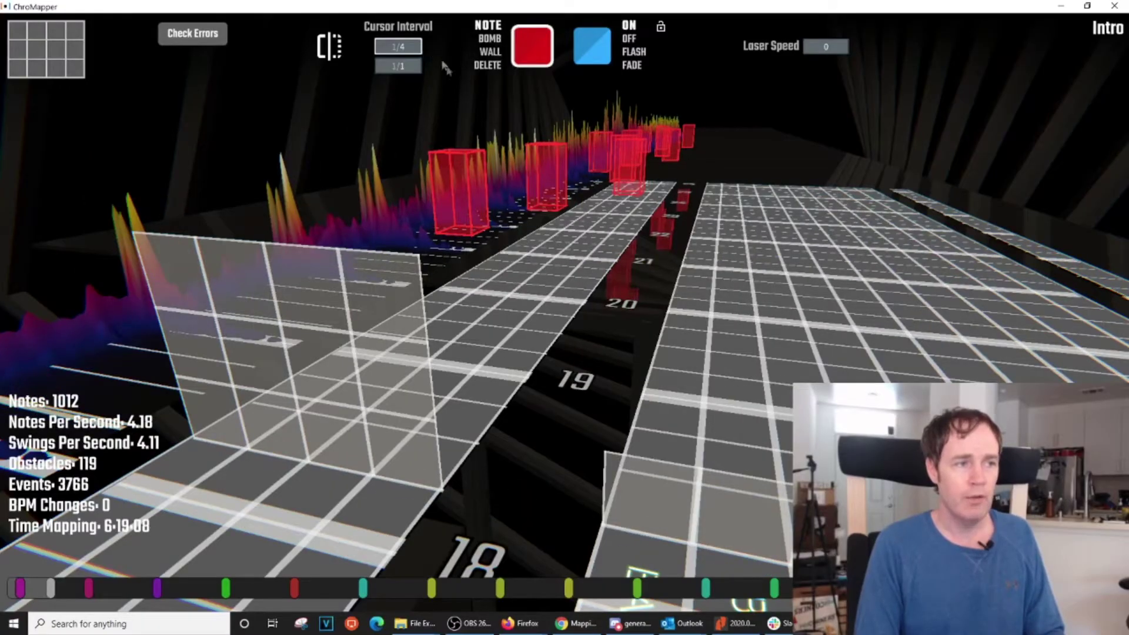
key("x")
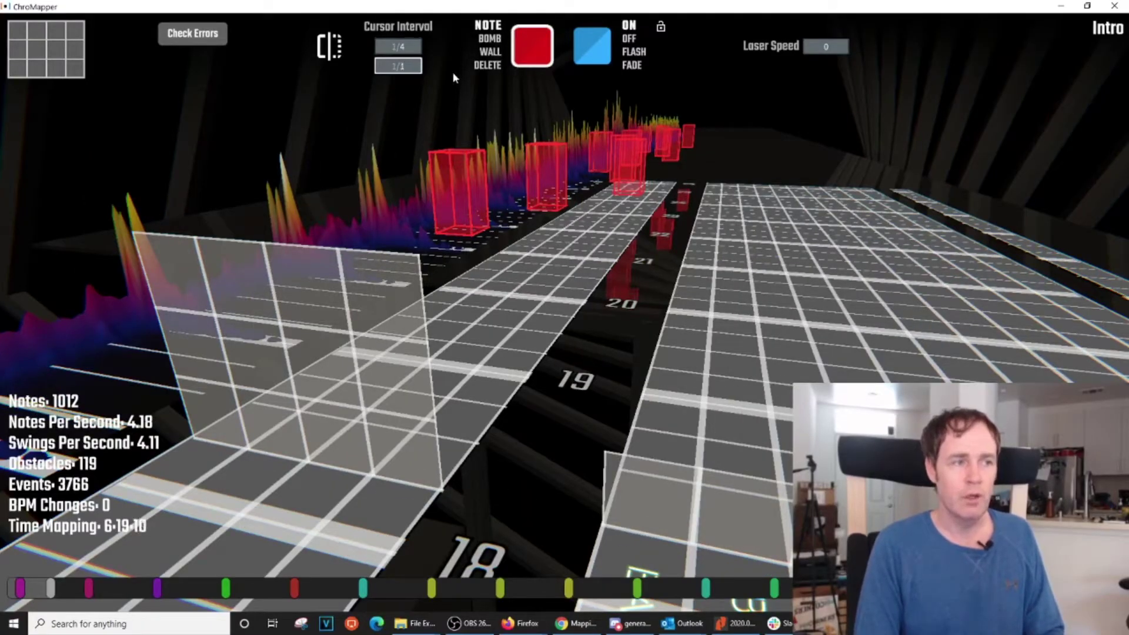
Step: Move through the map past beat 34 and back to about beat 33, alternating between the 1/1 and 1/4 cursor intervals
scroll(525, 211, "down", 8)
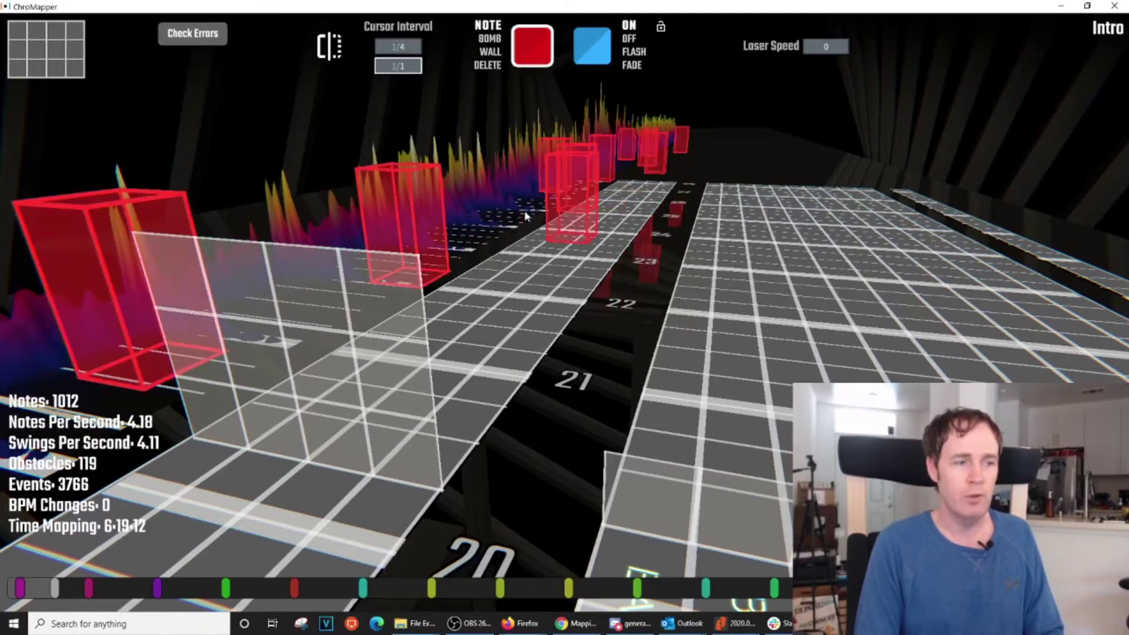
key("x")
scroll(525, 212, "down", 4)
scroll(525, 213, "down", 6)
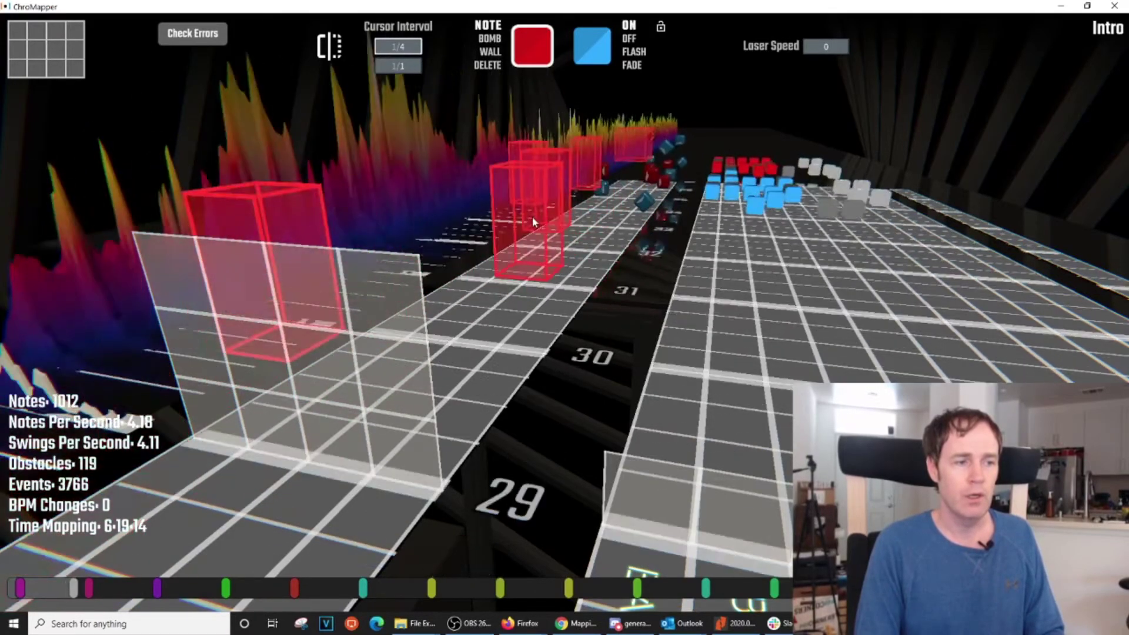
key("x")
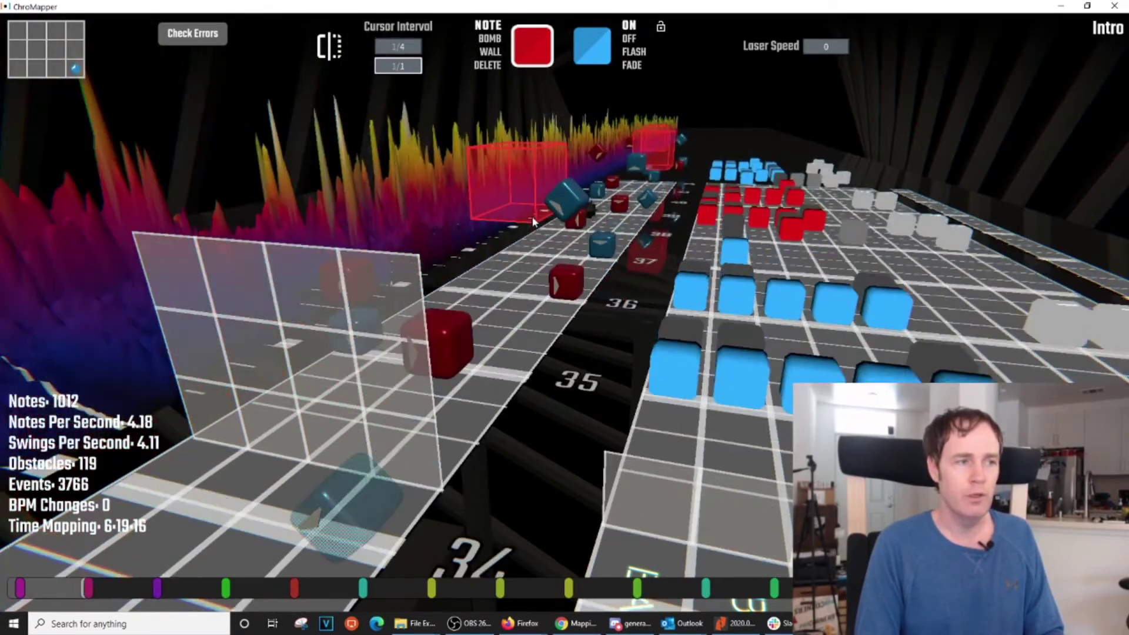
scroll(532, 221, "down", 11)
scroll(532, 221, "up", 12)
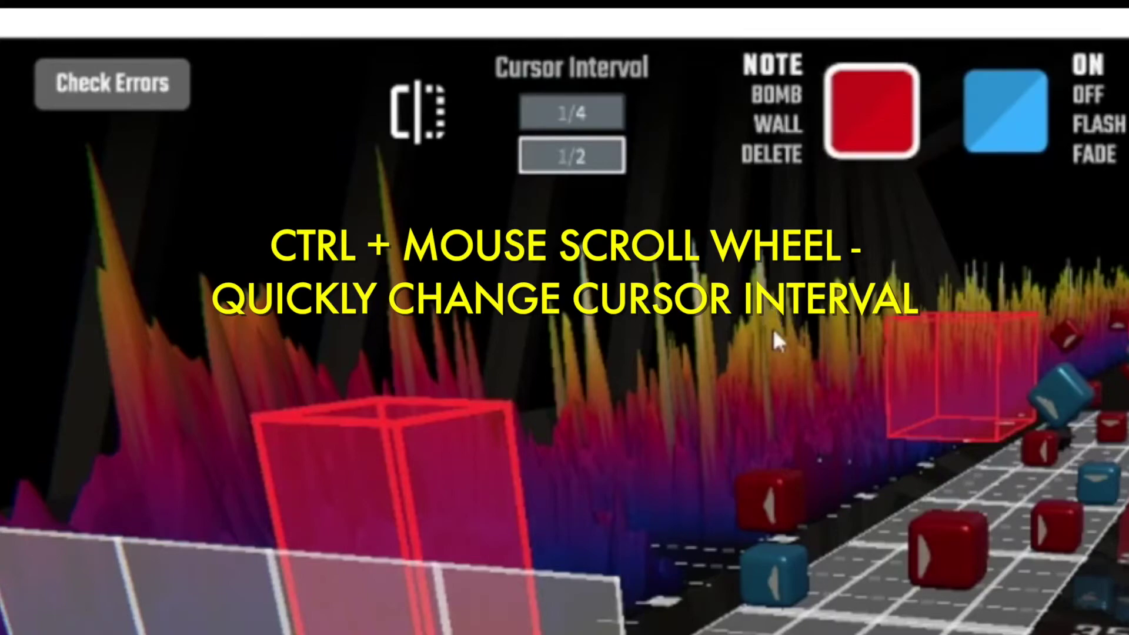
Step: Refine the second cursor interval to 1/8 and coarsen it to 1/4
scroll(773, 331, "up", 1, "ctrl")
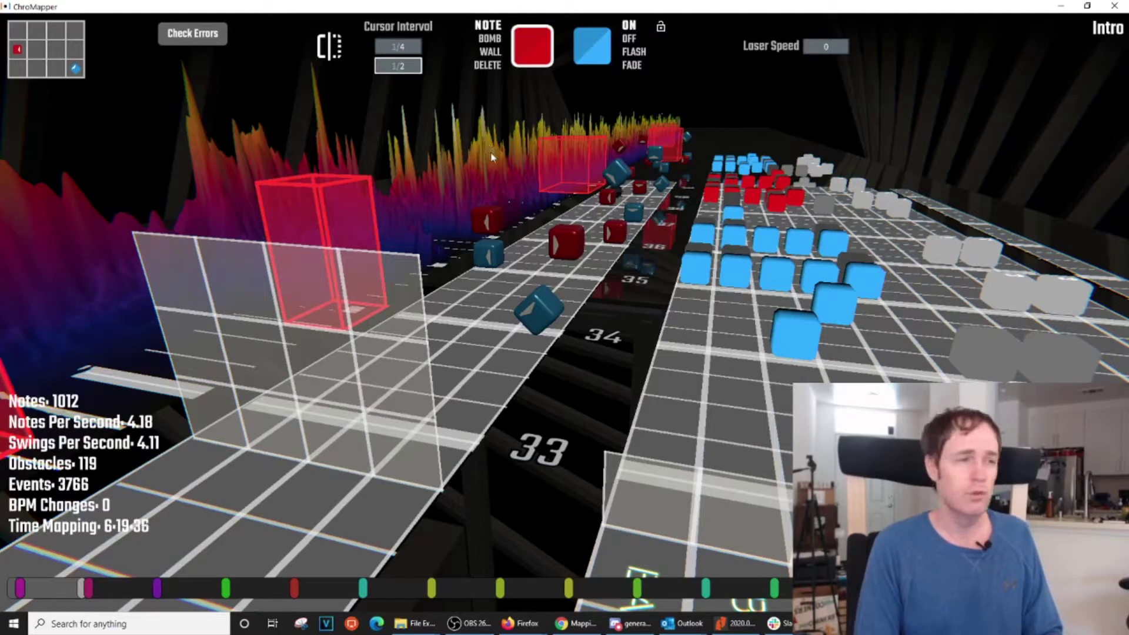
scroll(491, 157, "up", 2, "ctrl")
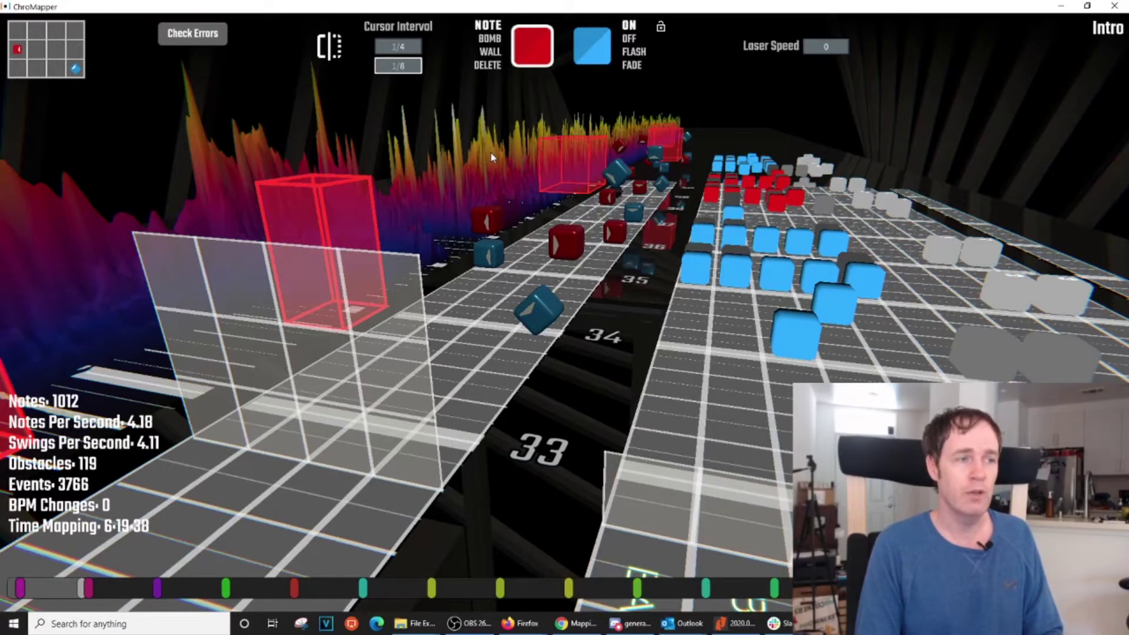
scroll(492, 158, "down", 1, "ctrl")
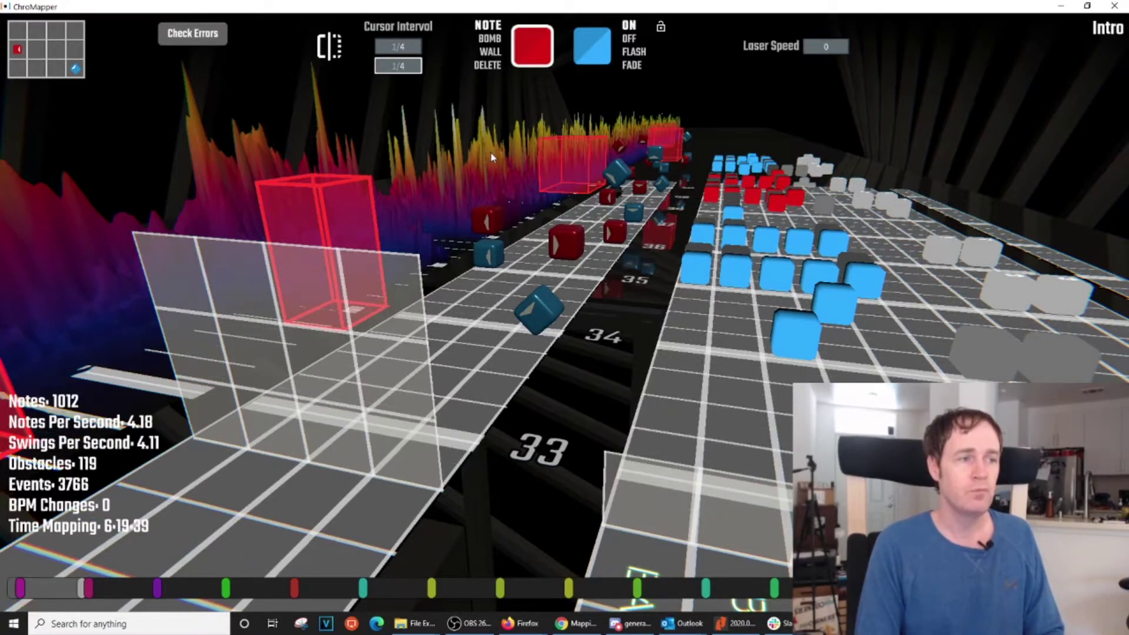
Step: Enter custom values of 1/3, 1/6 and 1/12 for the second cursor interval
double_click(410, 71)
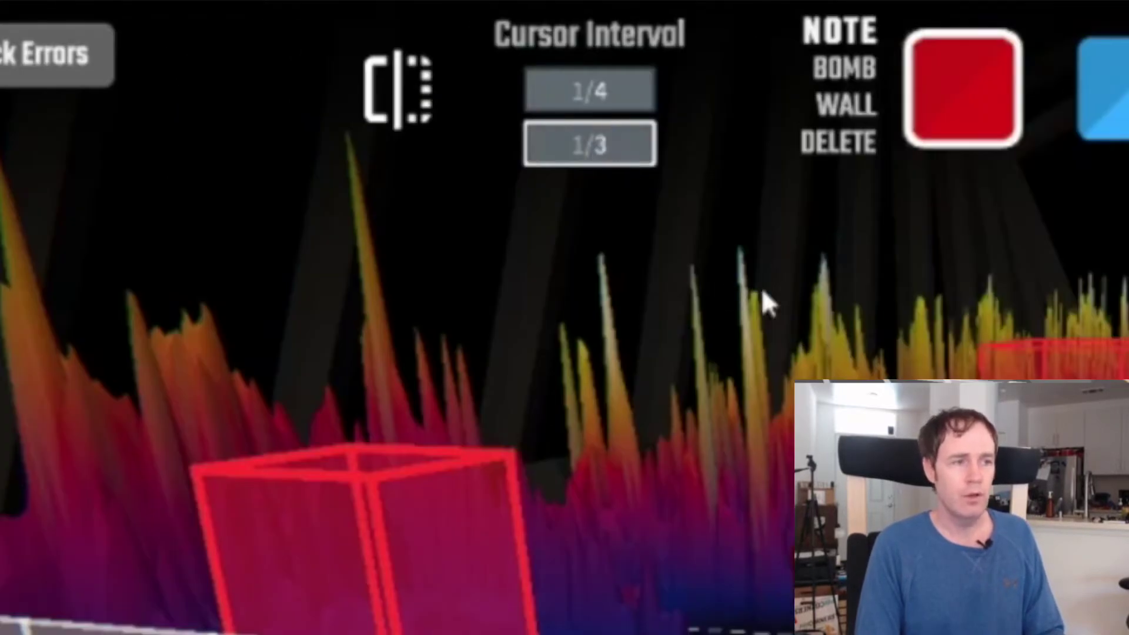
key("BackSpace")
type("6")
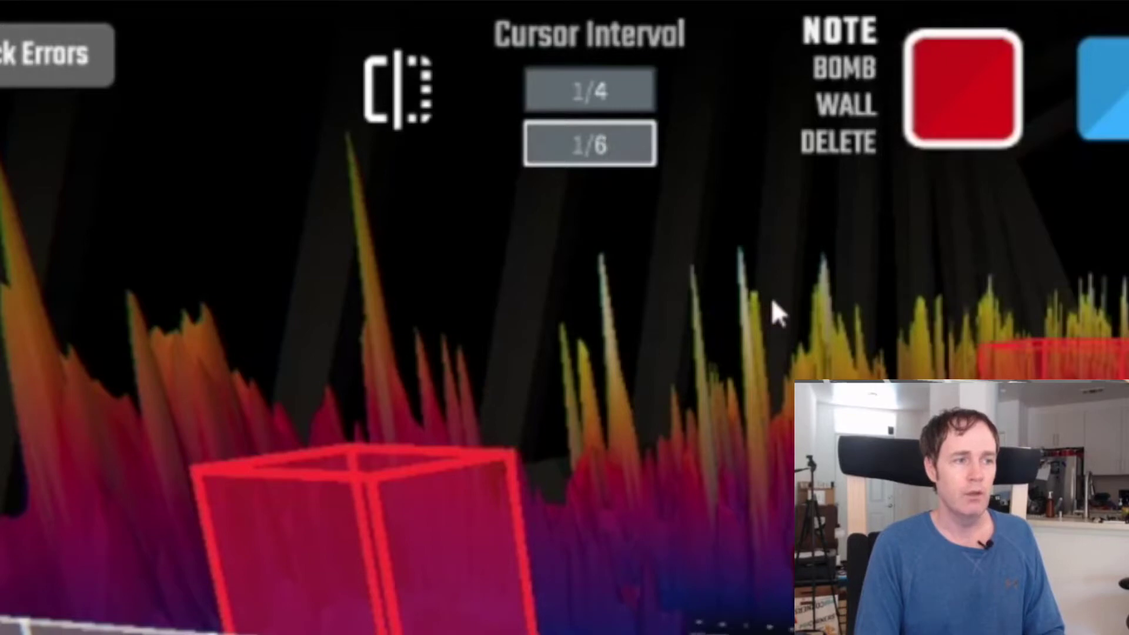
key("BackSpace")
type("12")
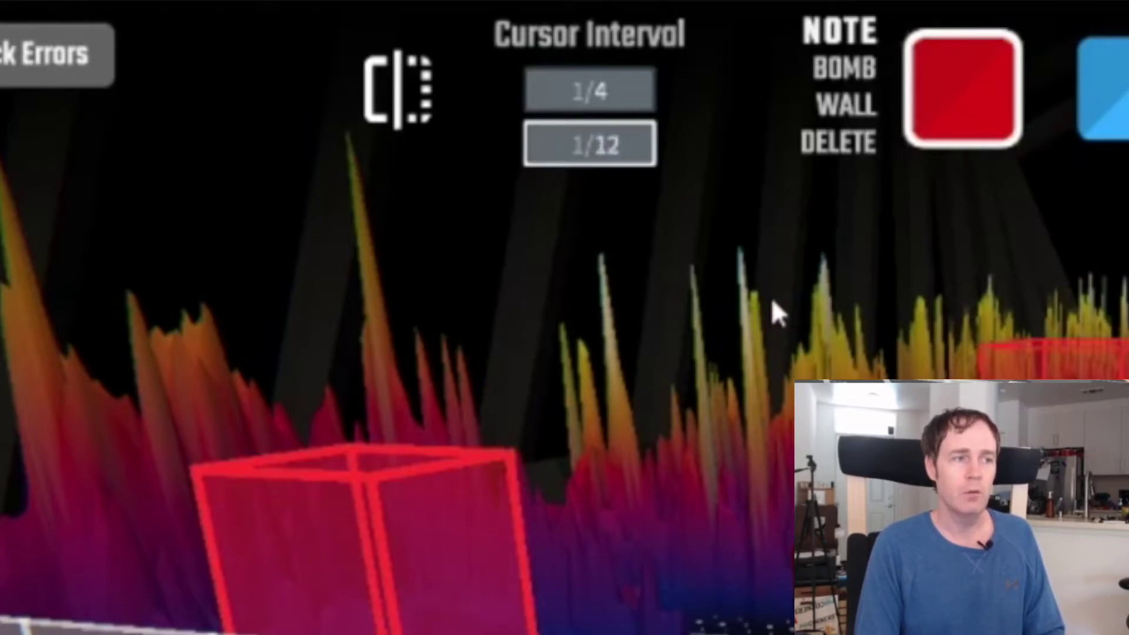
Step: Step the second cursor interval through 1/24 and set it to 1/1
scroll(771, 297, "down", 1, "ctrl")
scroll(771, 298, "up", 1, "ctrl")
scroll(770, 298, "up", 1, "ctrl")
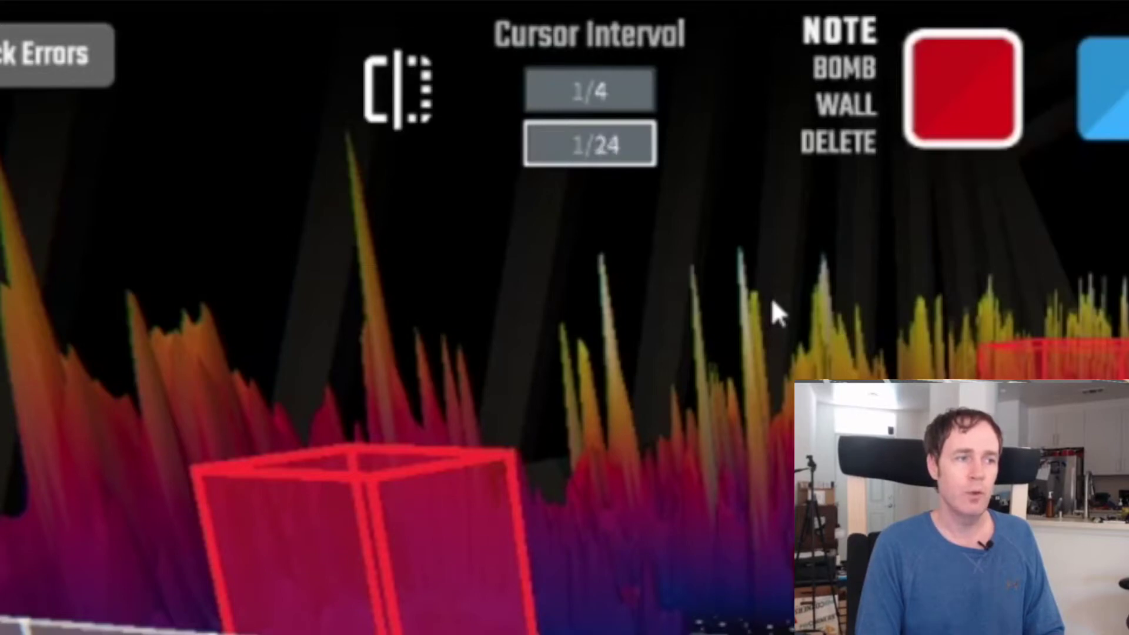
scroll(771, 298, "up", 1, "ctrl")
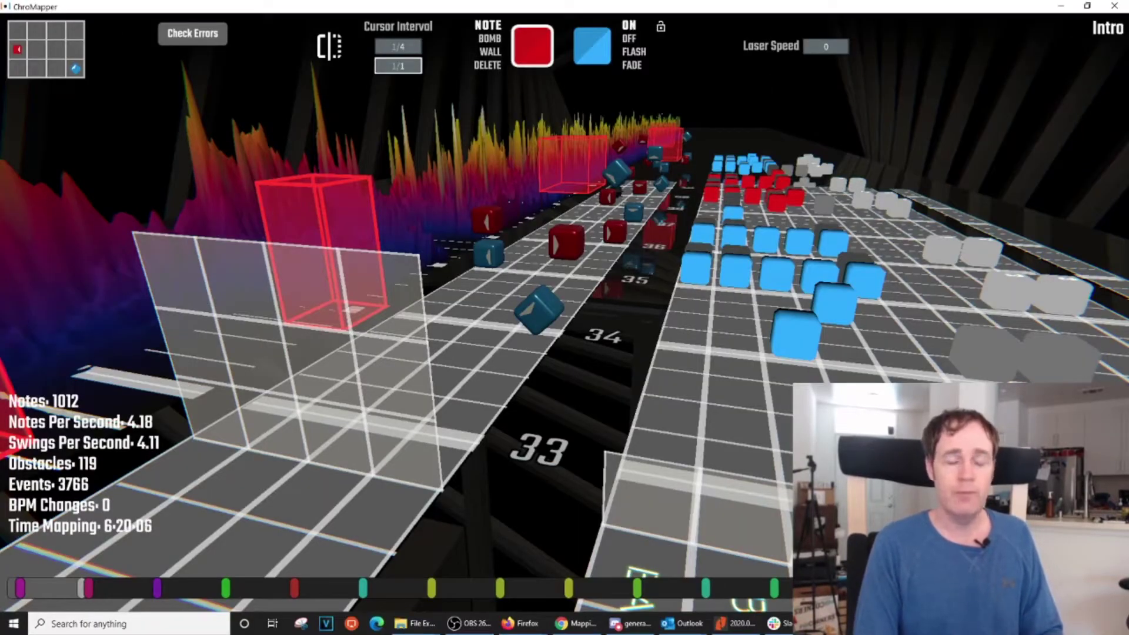
Step: Jump between the song's bookmarks, including D1A, D2A, D2B and C, finishing at D1B on beat 164
left_click(294, 589)
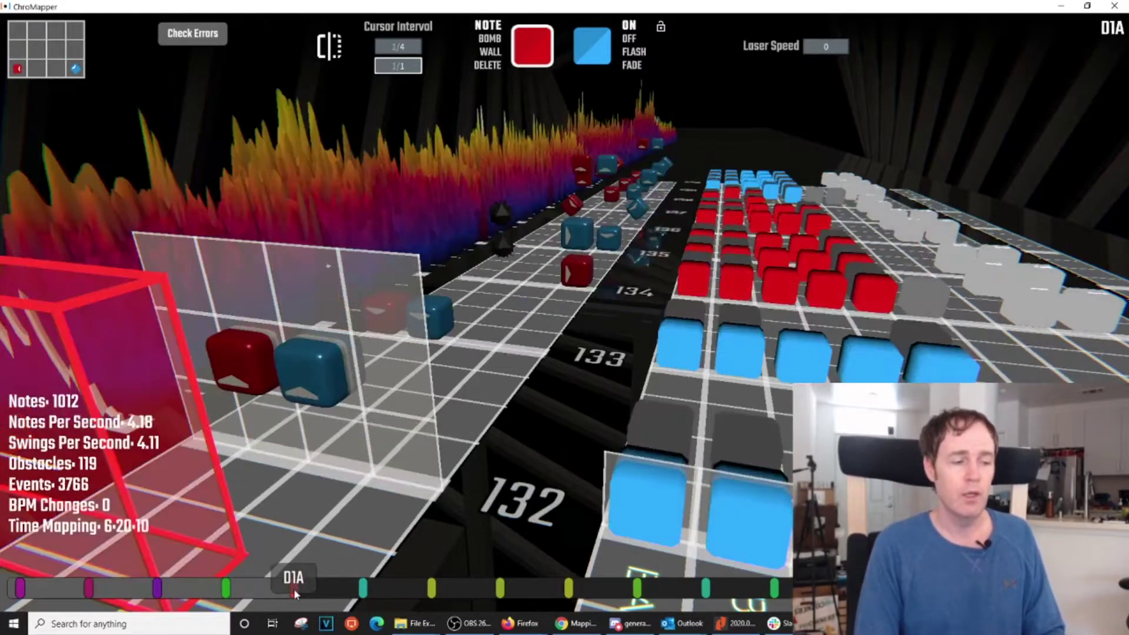
left_click(362, 589)
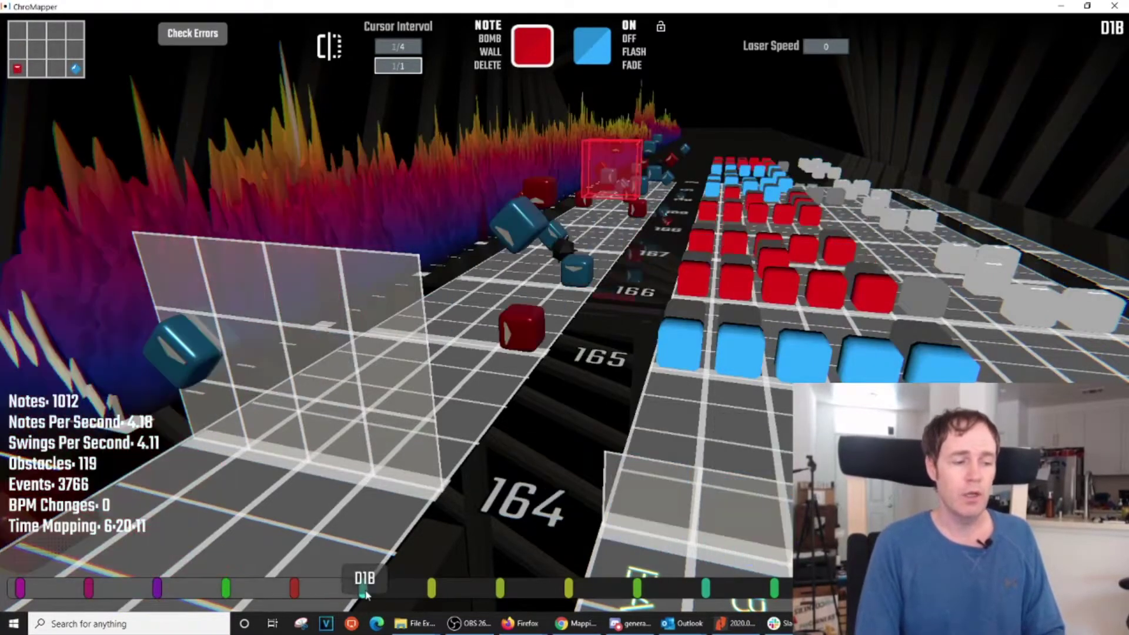
left_click(432, 589)
left_click(501, 590)
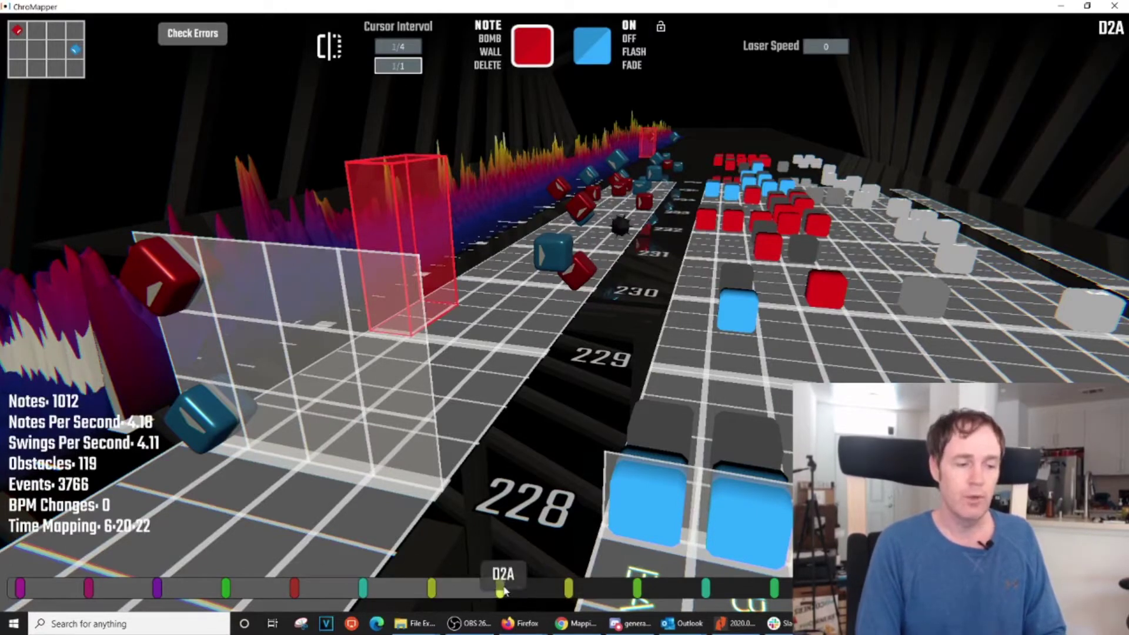
left_click(569, 590)
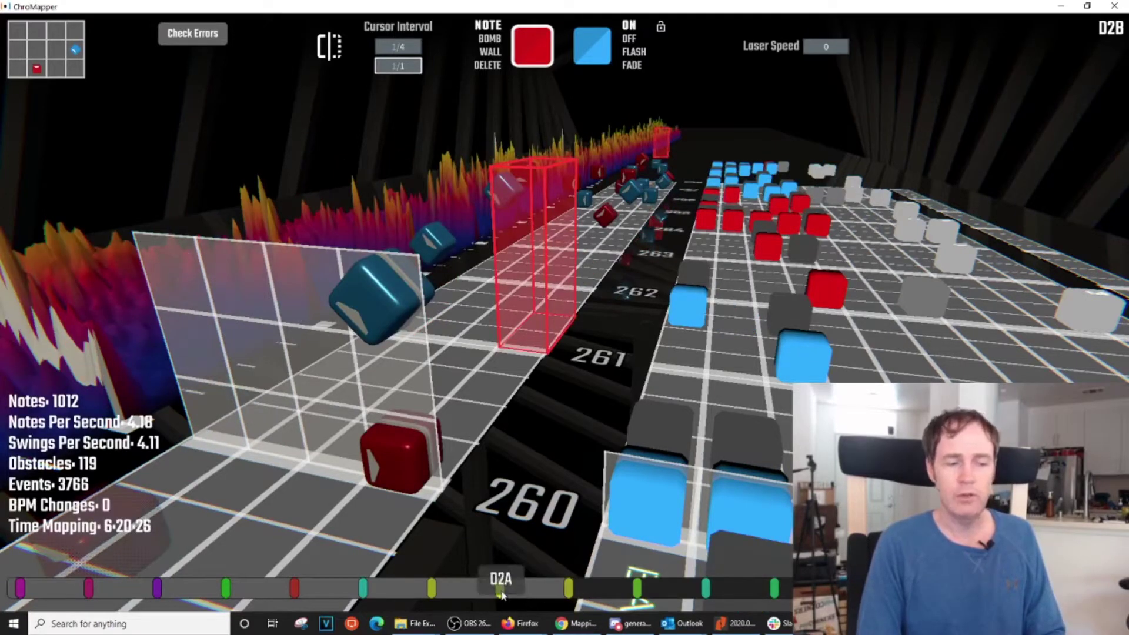
left_click(637, 597)
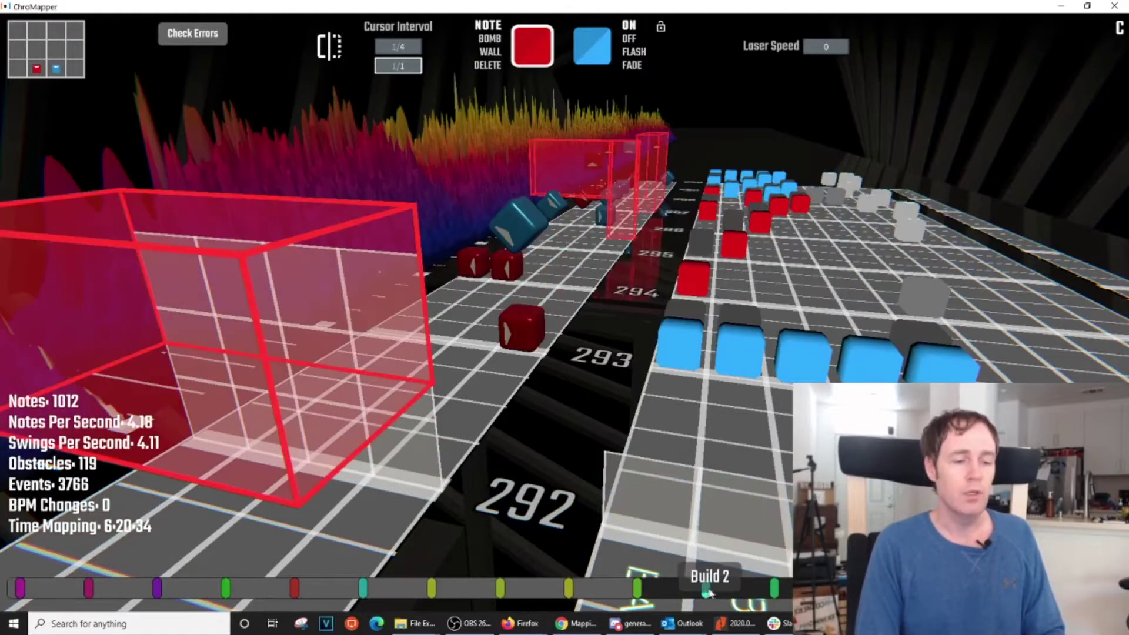
left_click(500, 588)
left_click(363, 588)
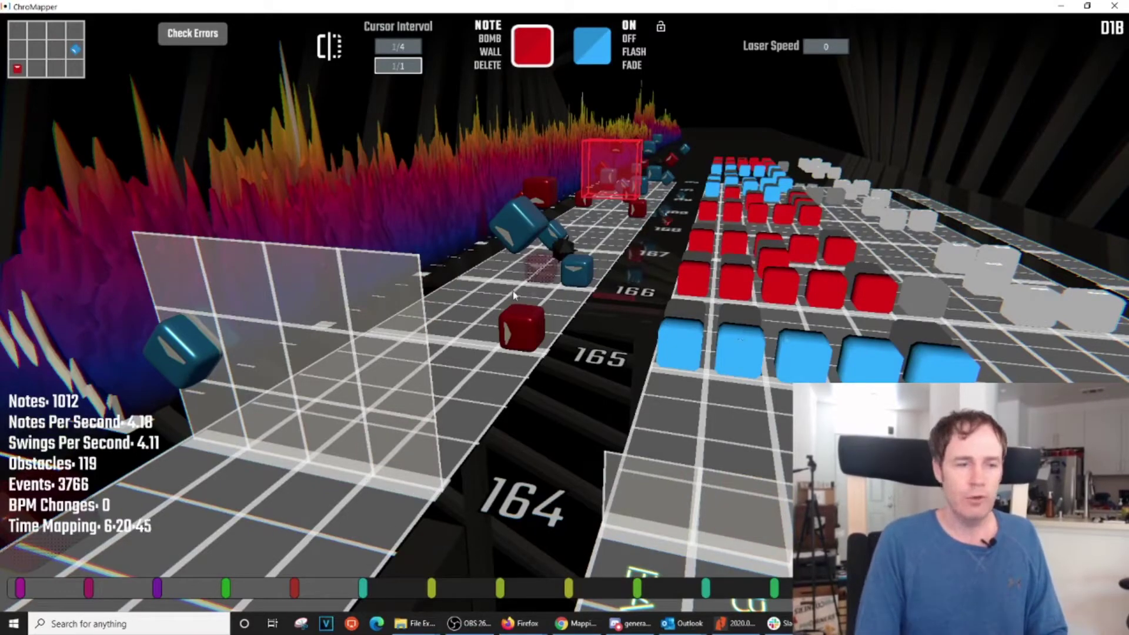
Step: Rotate the camera and slide it sideways in both directions across the note lanes around beat 164
right_click_drag(618, 305, 601, 348)
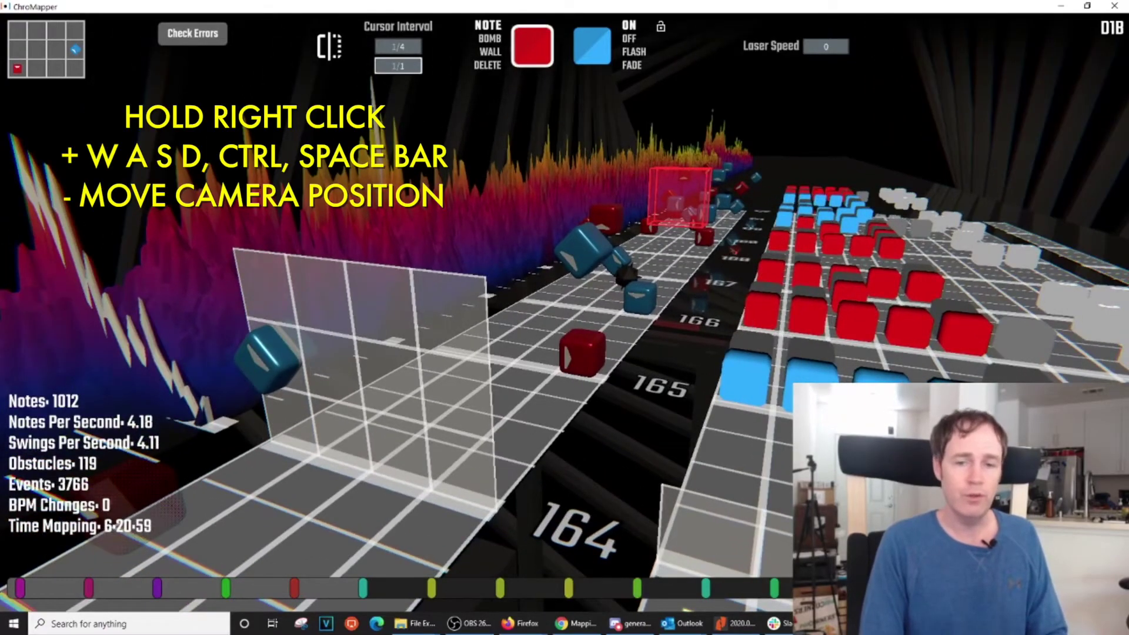
key("a")
right_click_drag(564, 317, 505, 318)
key("a")
key("d")
key("d")
key("a")
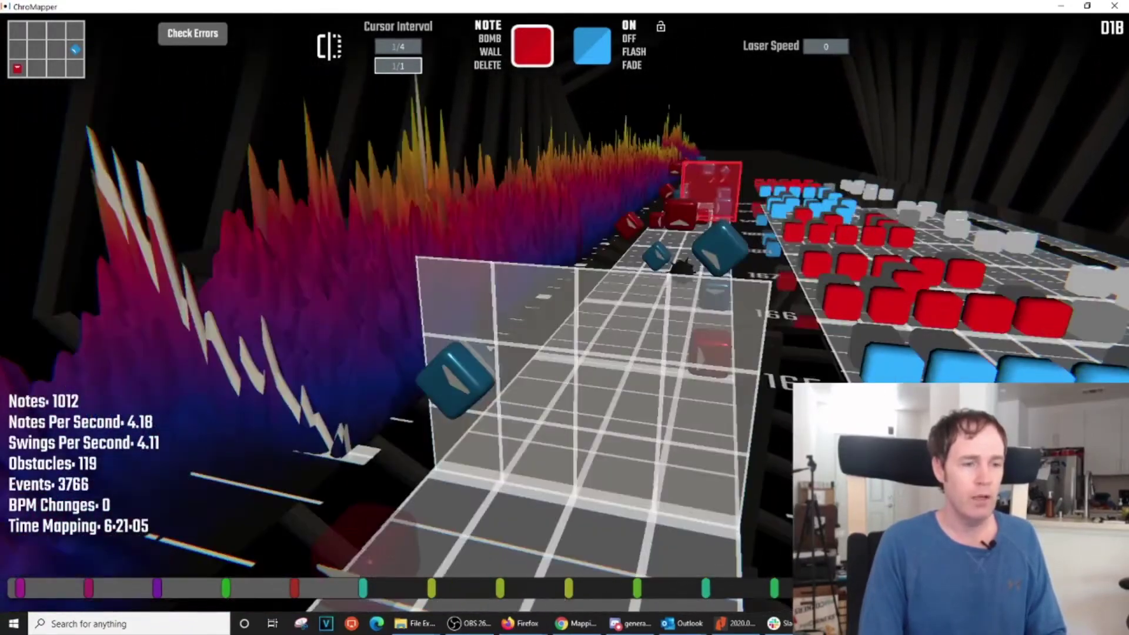
key("d")
Step: Move the camera forward and backward along the track around beat 164
key("w")
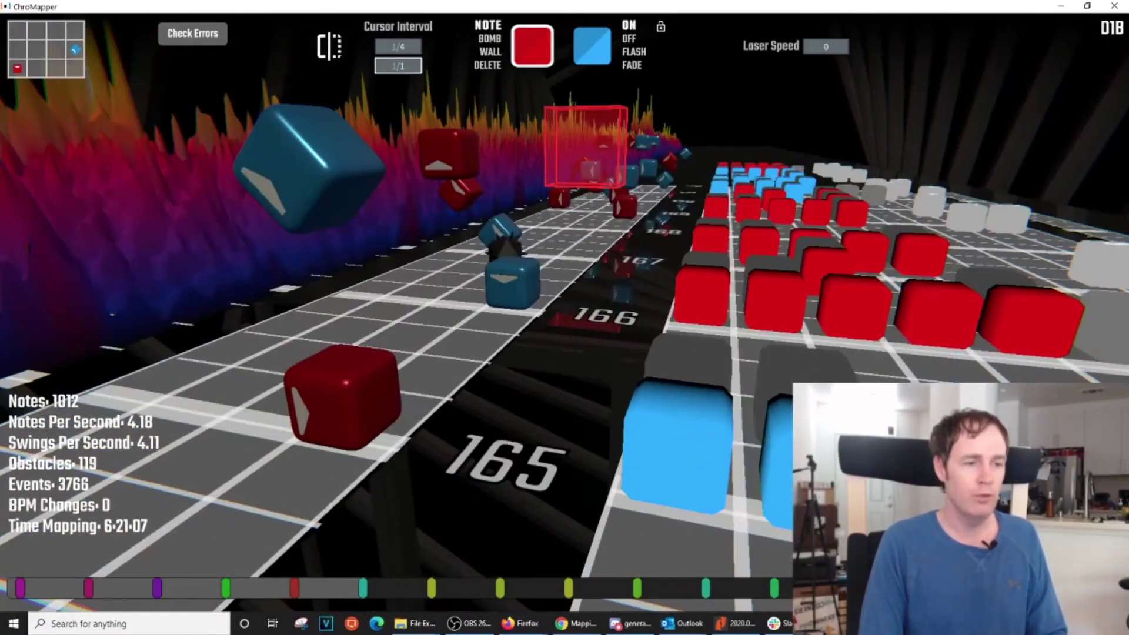
key("s")
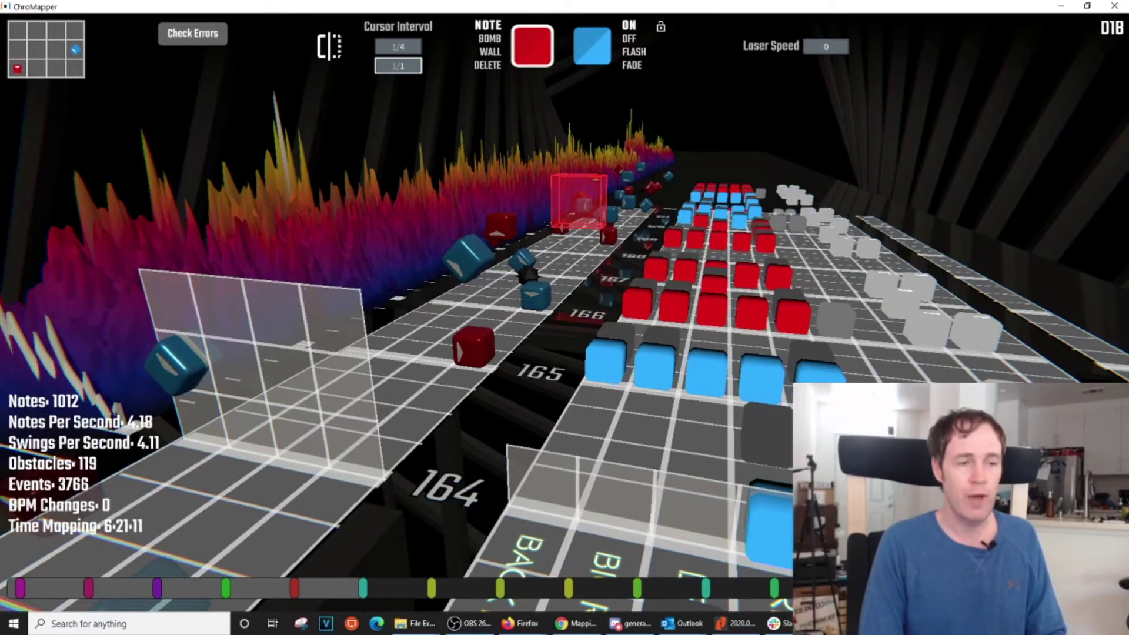
key("w")
key("s")
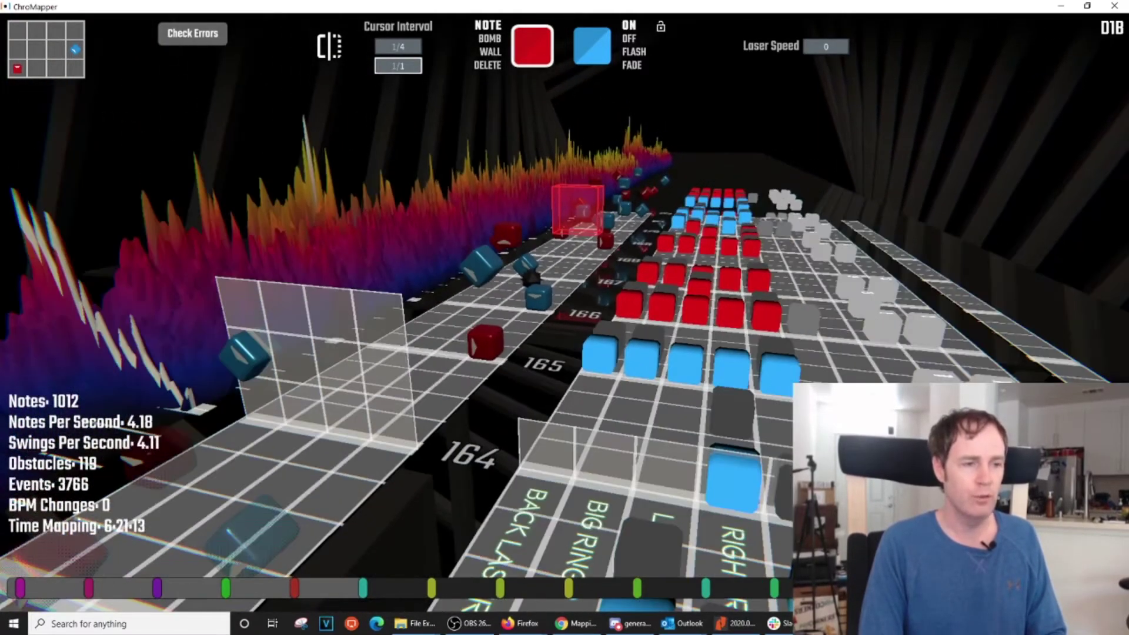
key("w")
Step: Lower and raise the camera, and bring it forward for a closer view of the notes and lighting events at beats 165 and 166
right_click_drag(565, 318, 504, 224)
key("ctrl")
key("ctrl")
key("space")
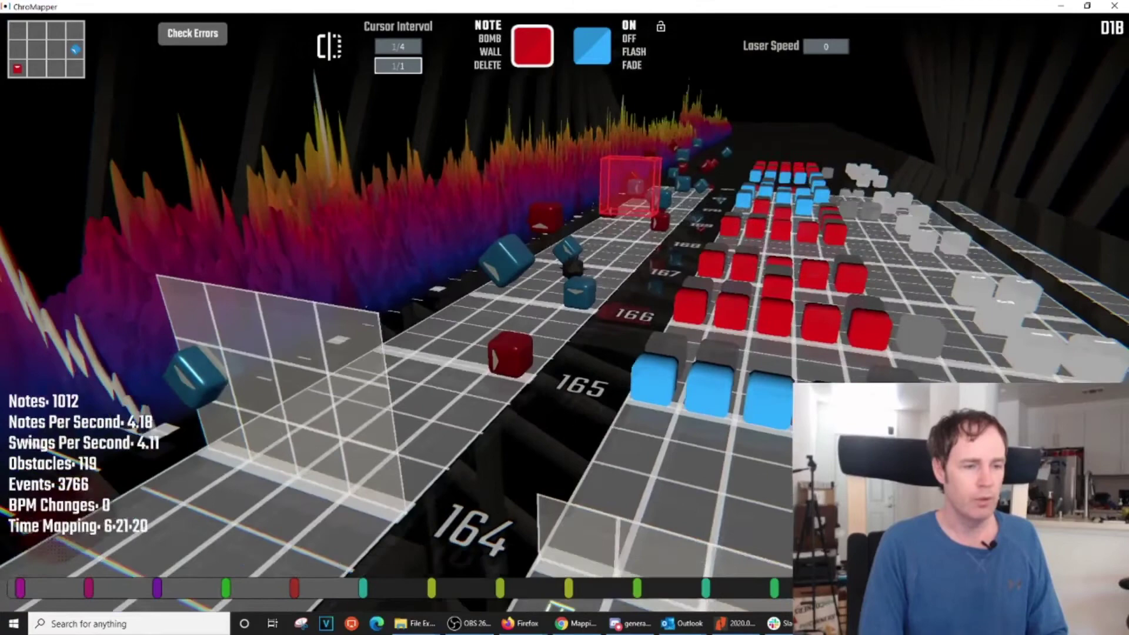
key("w")
right_click_drag(565, 317, 535, 264)
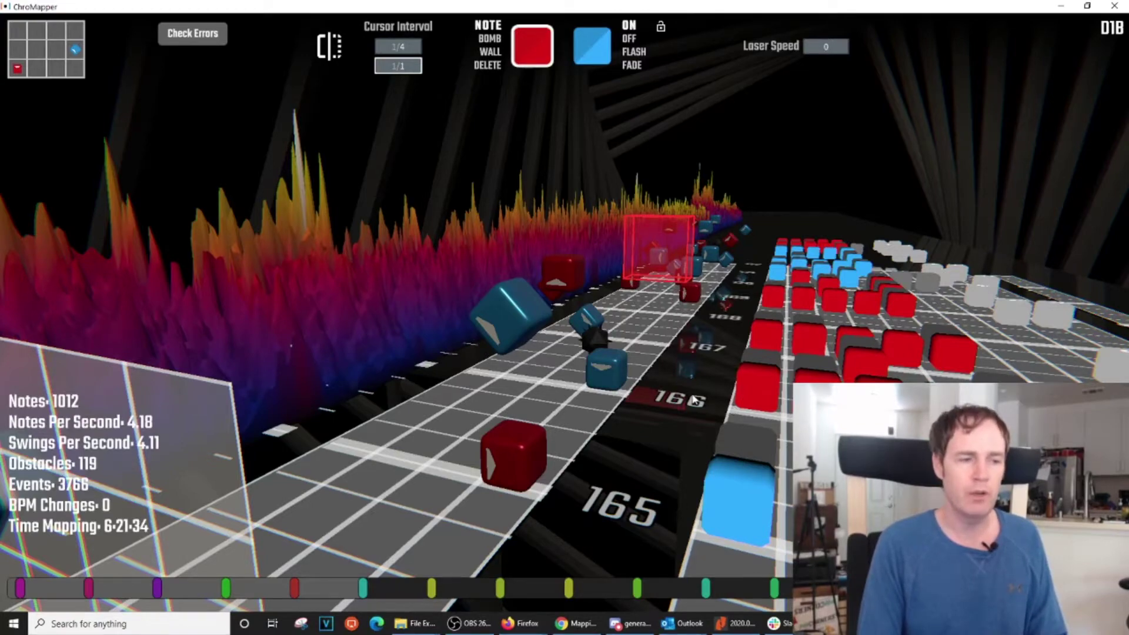
scroll(694, 400, "down", 1)
scroll(694, 400, "up", 1)
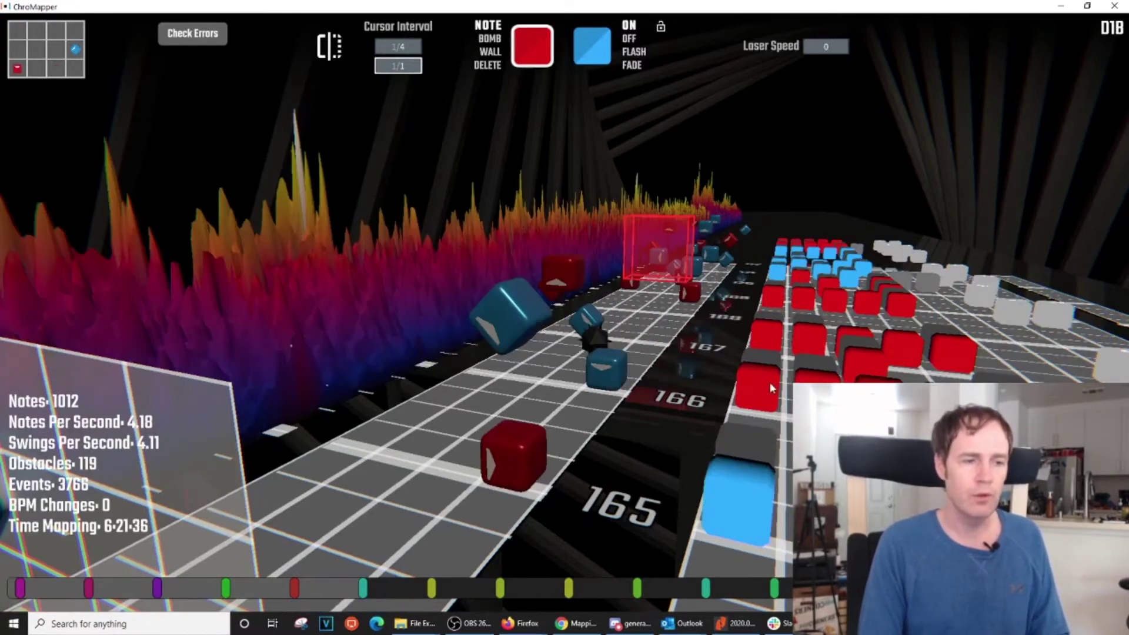
Step: Jump to an object farther along the track, around beat 170, and reposition the camera behind the note placement grid
left_click(711, 254, "alt+shift")
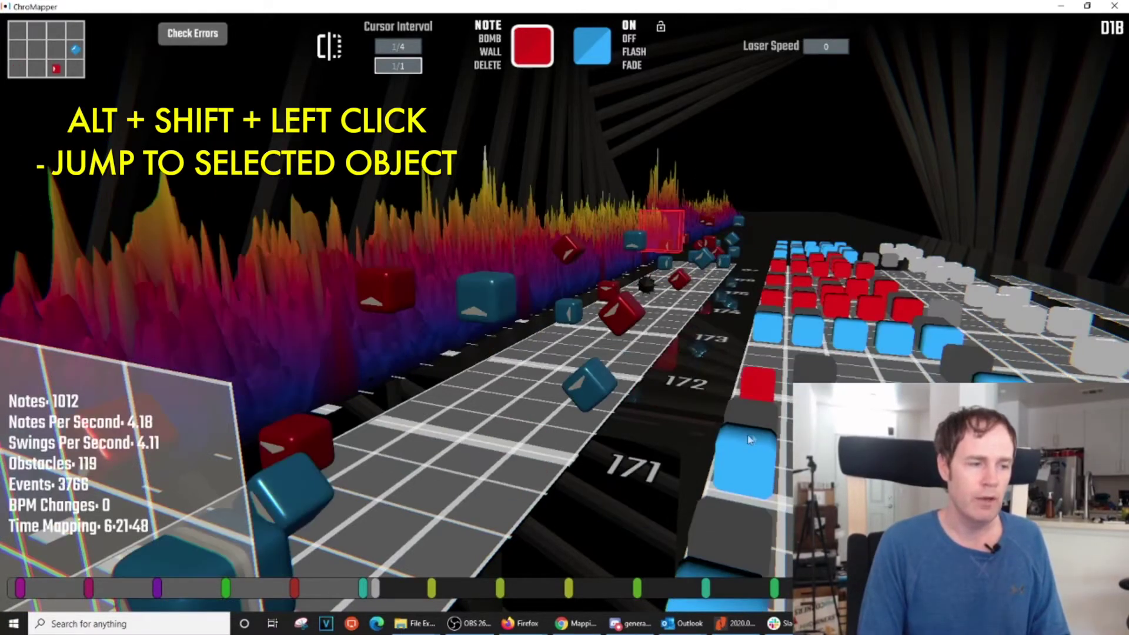
key("s")
right_click_drag(428, 443, 464, 558)
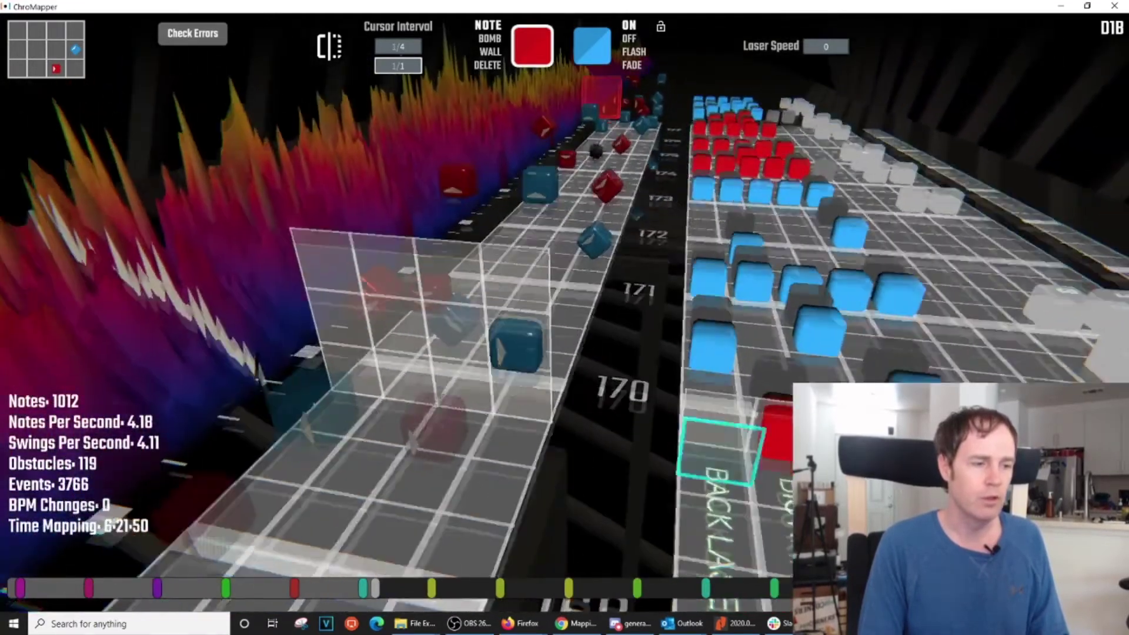
right_click_drag(564, 317, 488, 253, "ctrl")
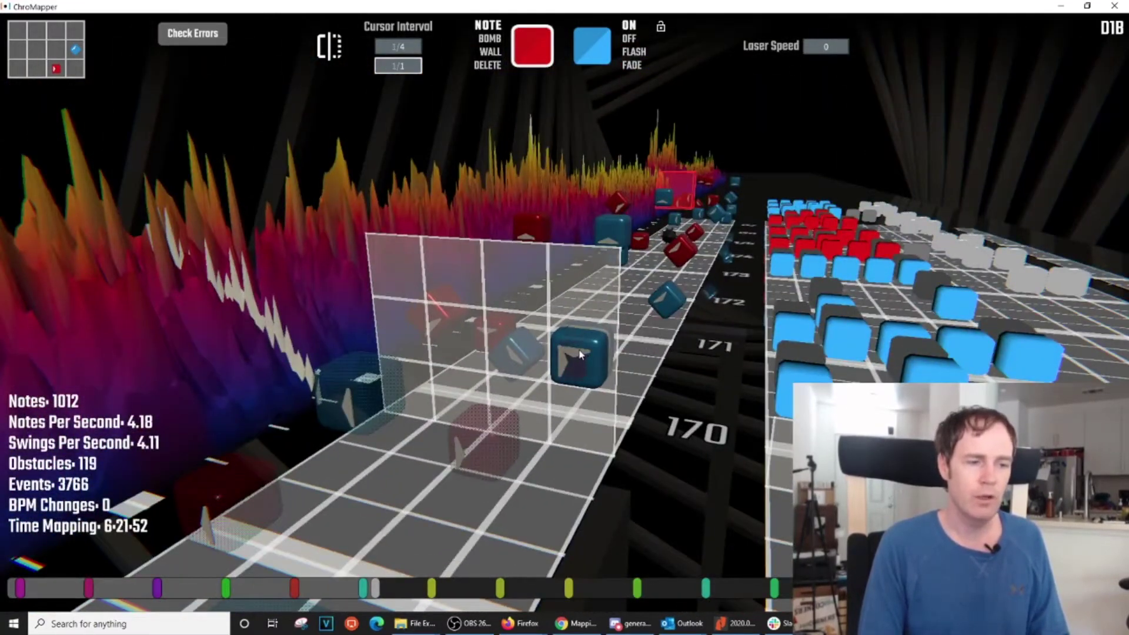
Step: Advance along the timeline from around beat 170 to around beat 209, past the start of bookmark PD1
scroll(579, 354, "down", 2)
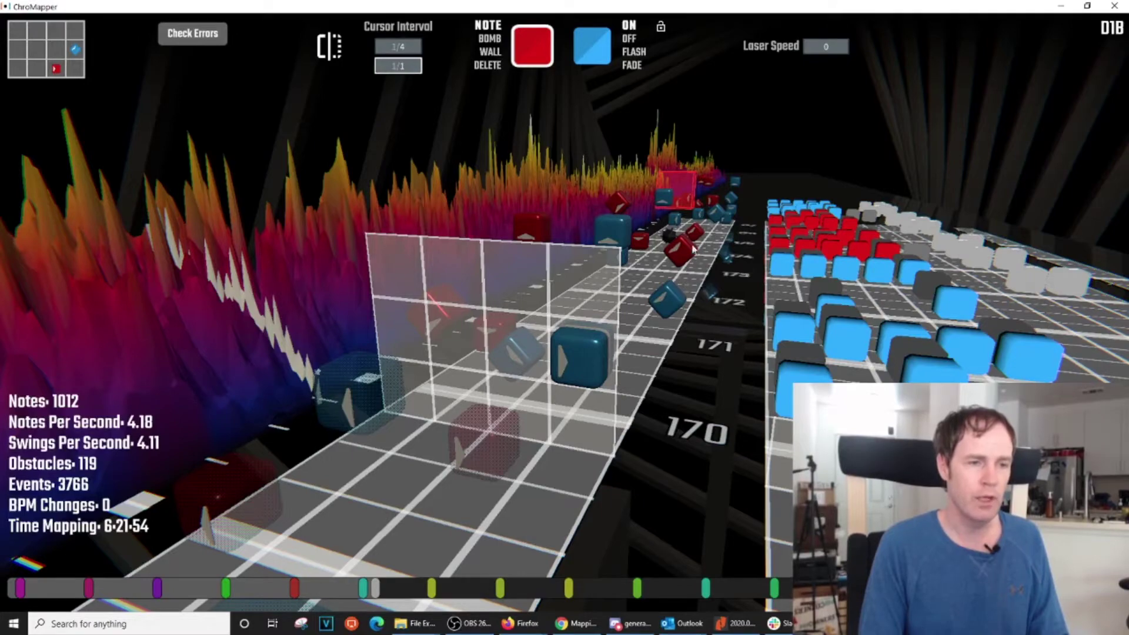
scroll(679, 184, "up", 5)
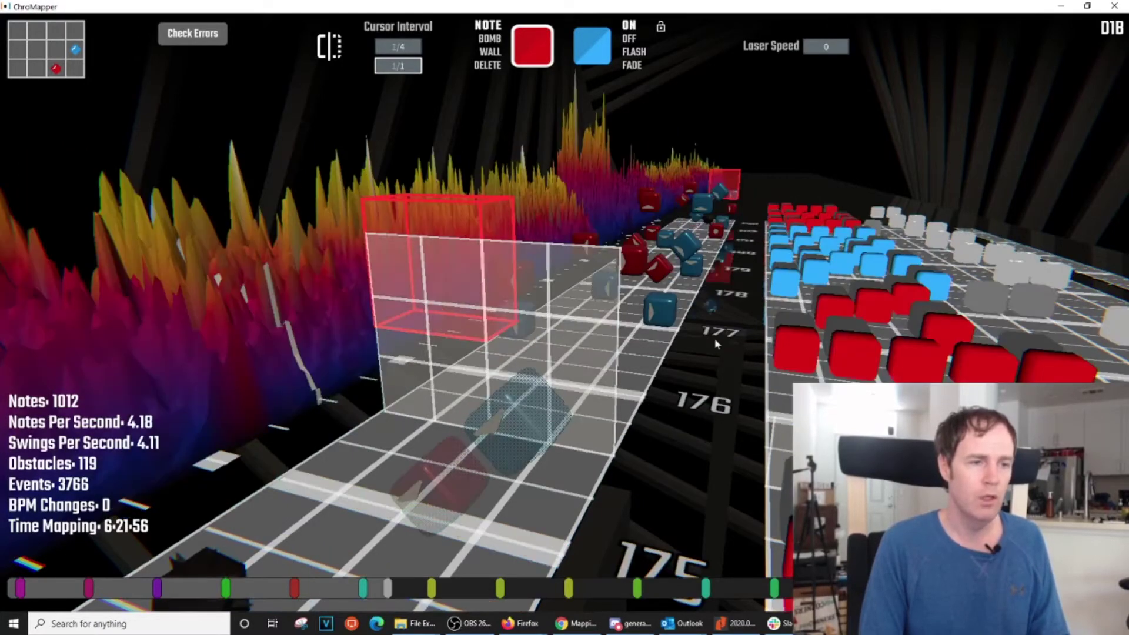
scroll(709, 226, "up", 7)
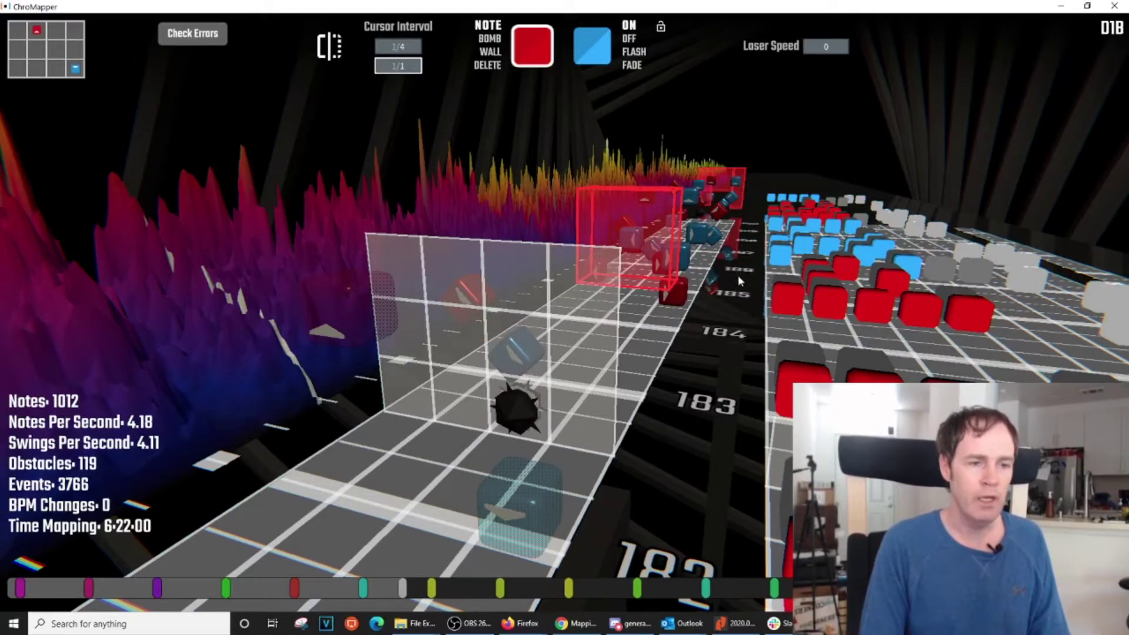
scroll(723, 297, "up", 10)
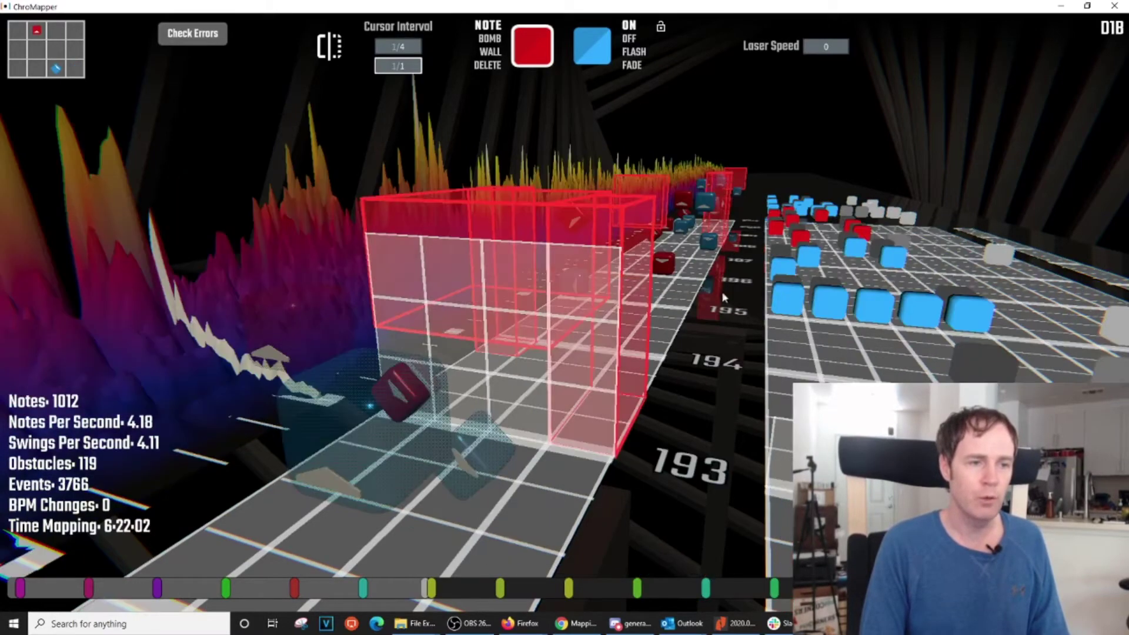
scroll(712, 244, "up", 10)
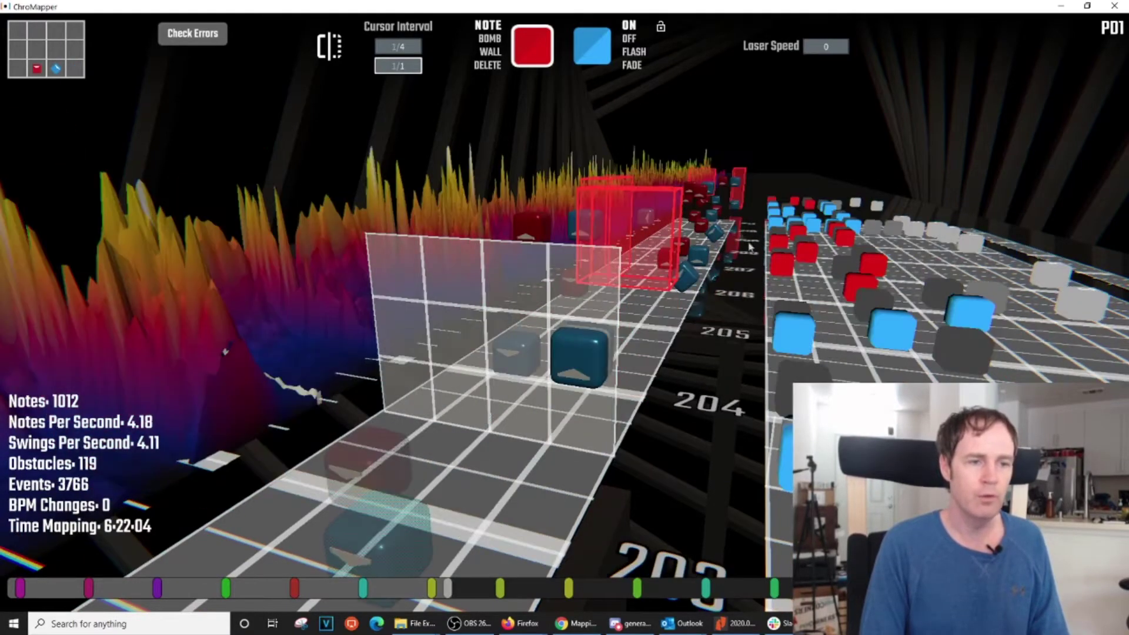
scroll(714, 236, "up", 5)
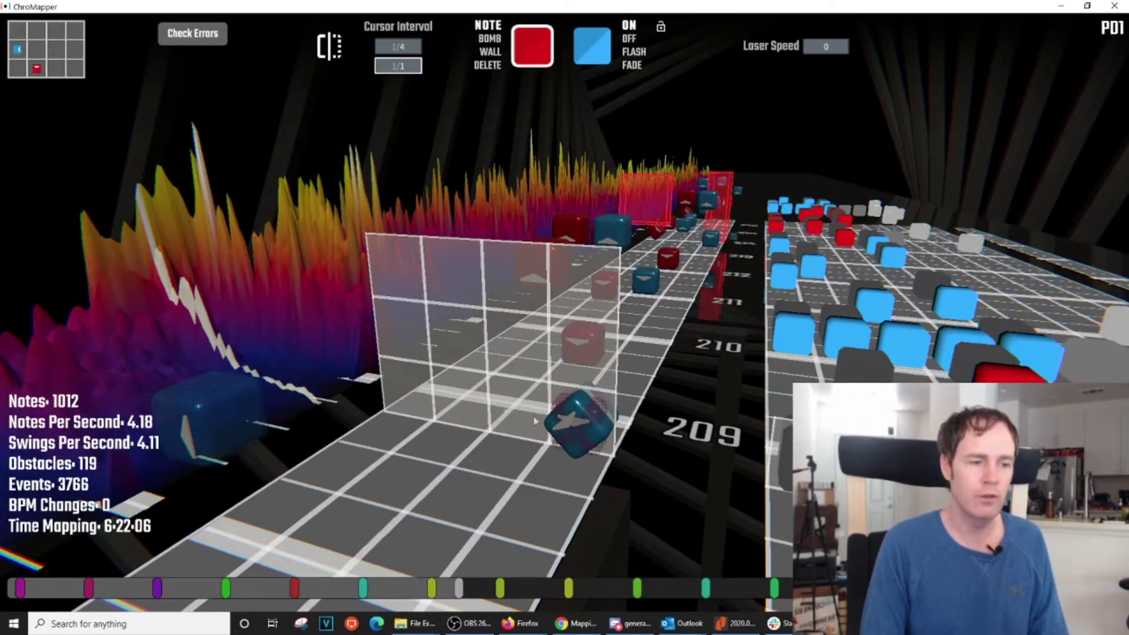
Step: Return to around beat 208, activate the 1/4 cursor interval, and advance by one quarter beat
left_click_drag(497, 336, 579, 406)
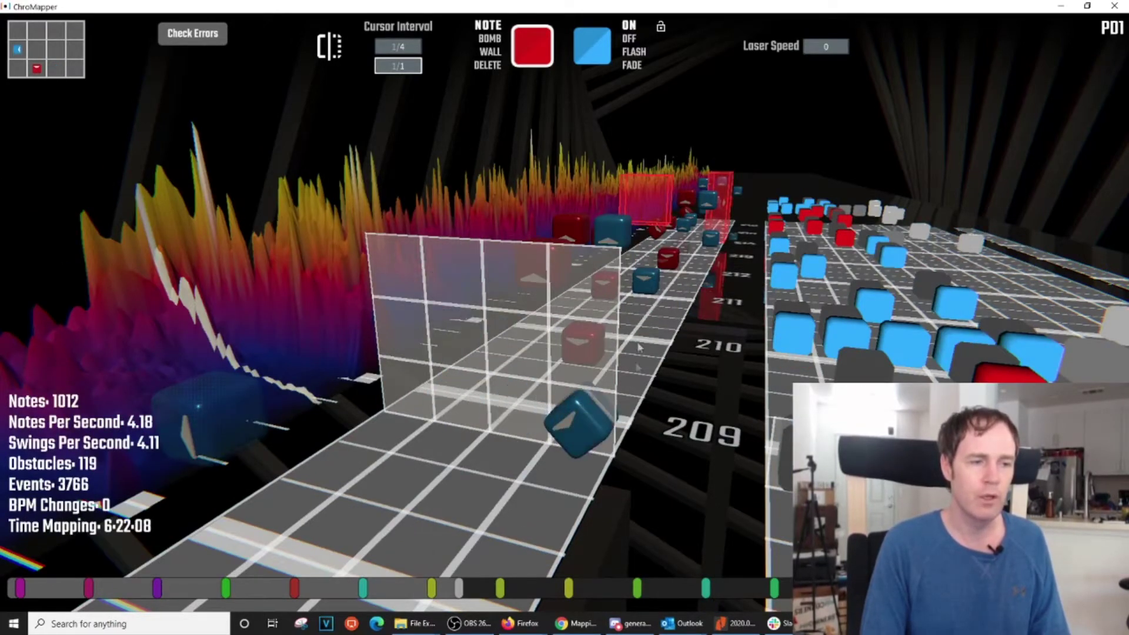
scroll(657, 348, "down", 1)
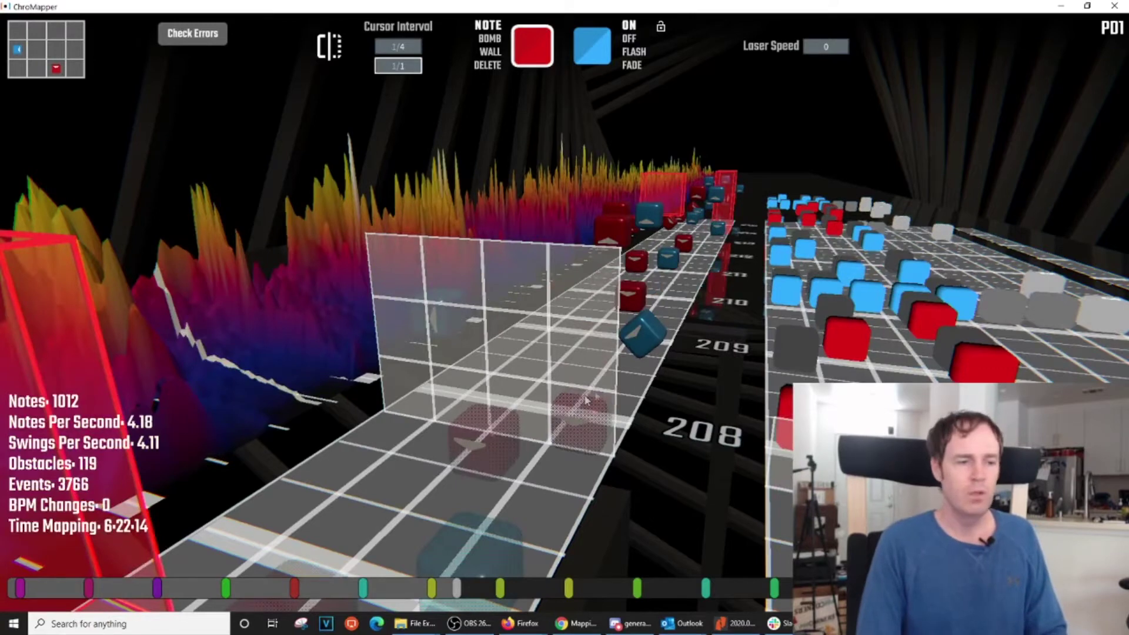
left_click(398, 46)
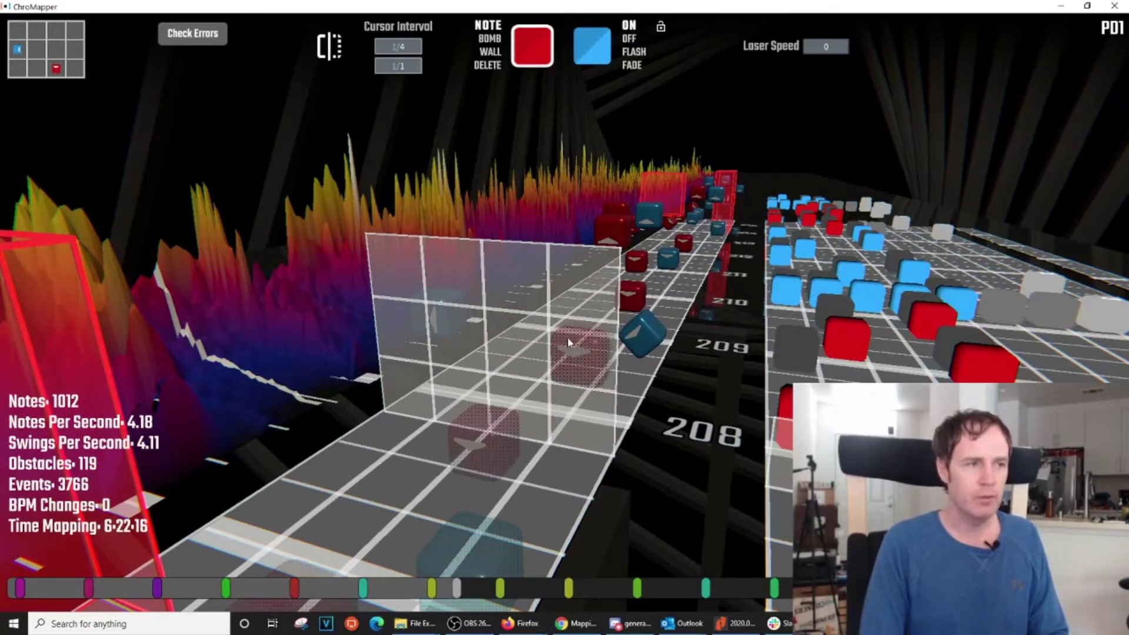
scroll(482, 117, "up", 1)
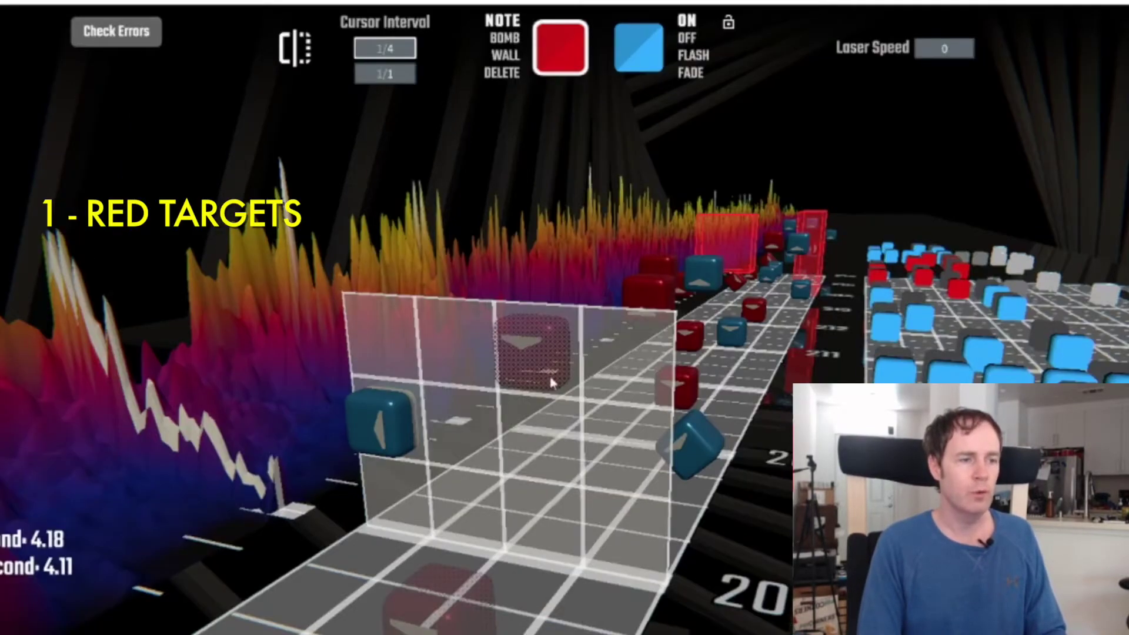
Step: Place a red note in the grid's top row, third lane, delete it, and do the same with a blue note
left_click(552, 384)
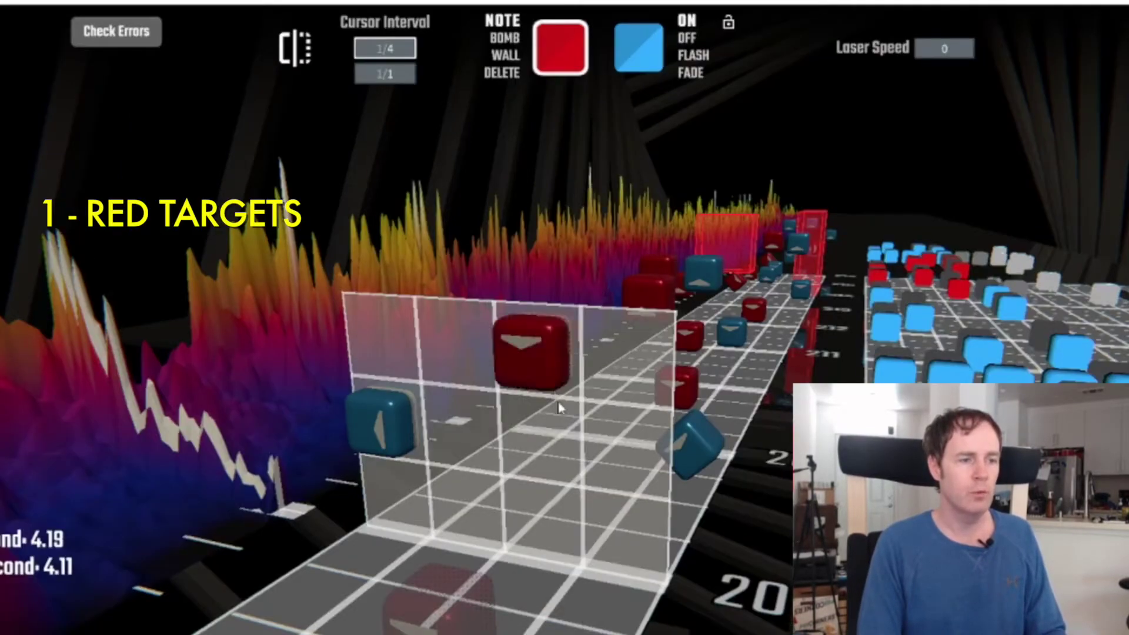
middle_click(538, 352)
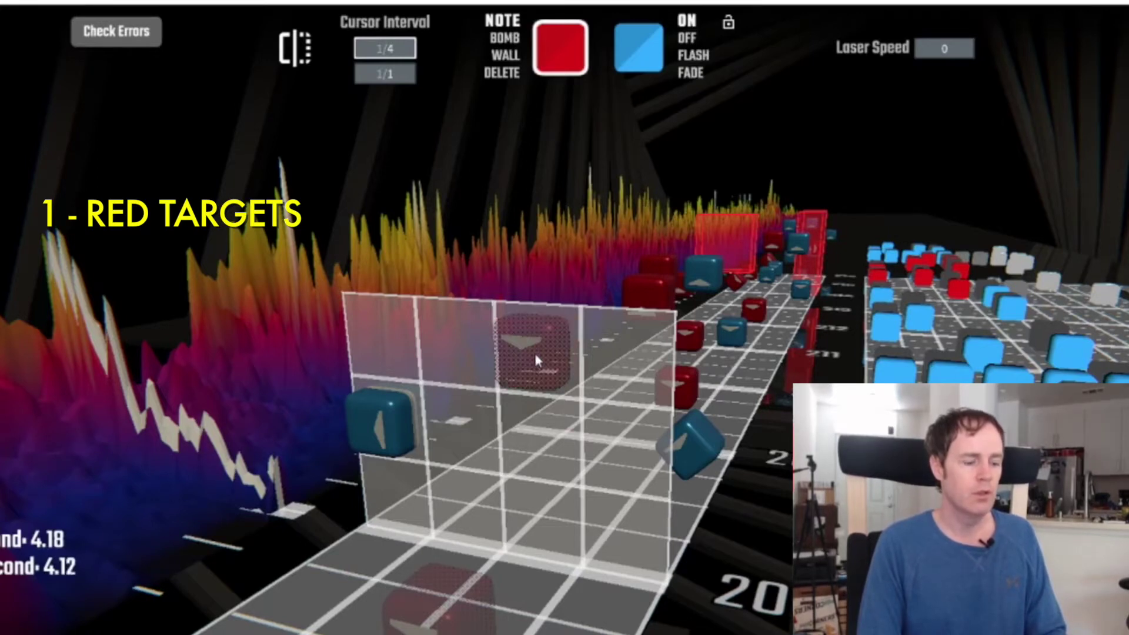
key("2")
left_click(534, 353)
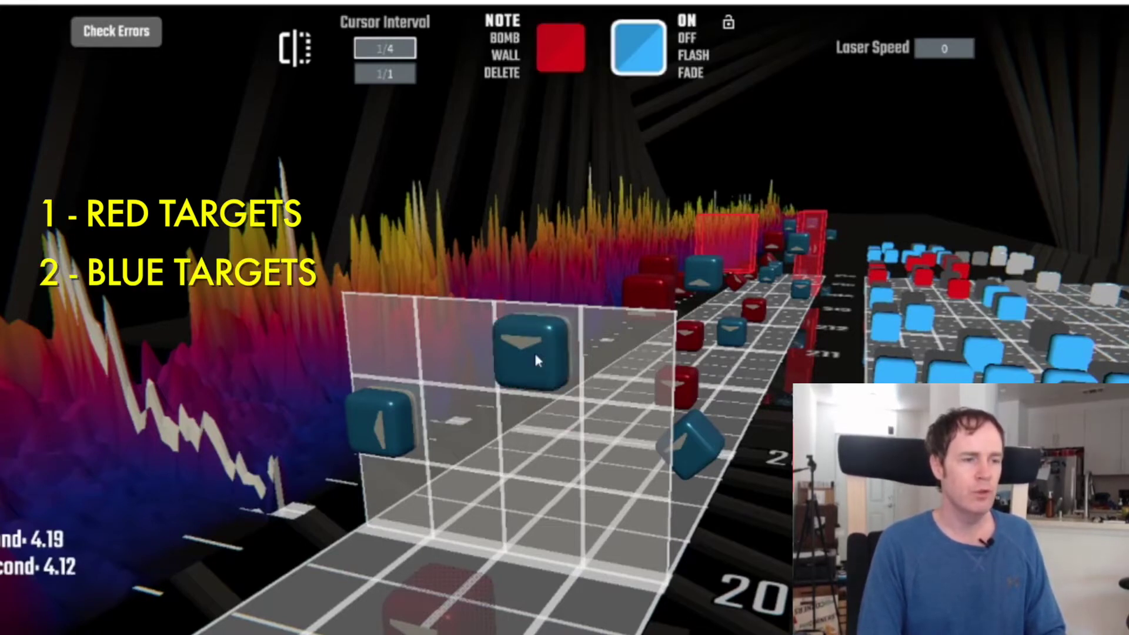
right_click(535, 356)
Step: Switch from bomb to wall placement and preview full-height walls one and two lanes wide at beat 4 in the Intro
key("3")
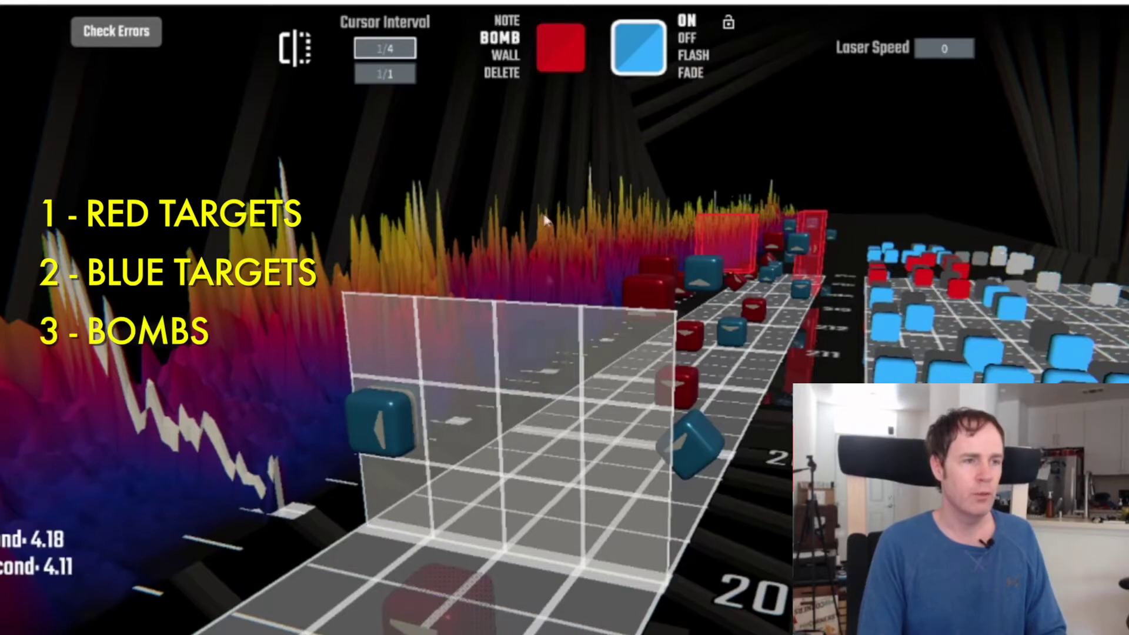
key("4")
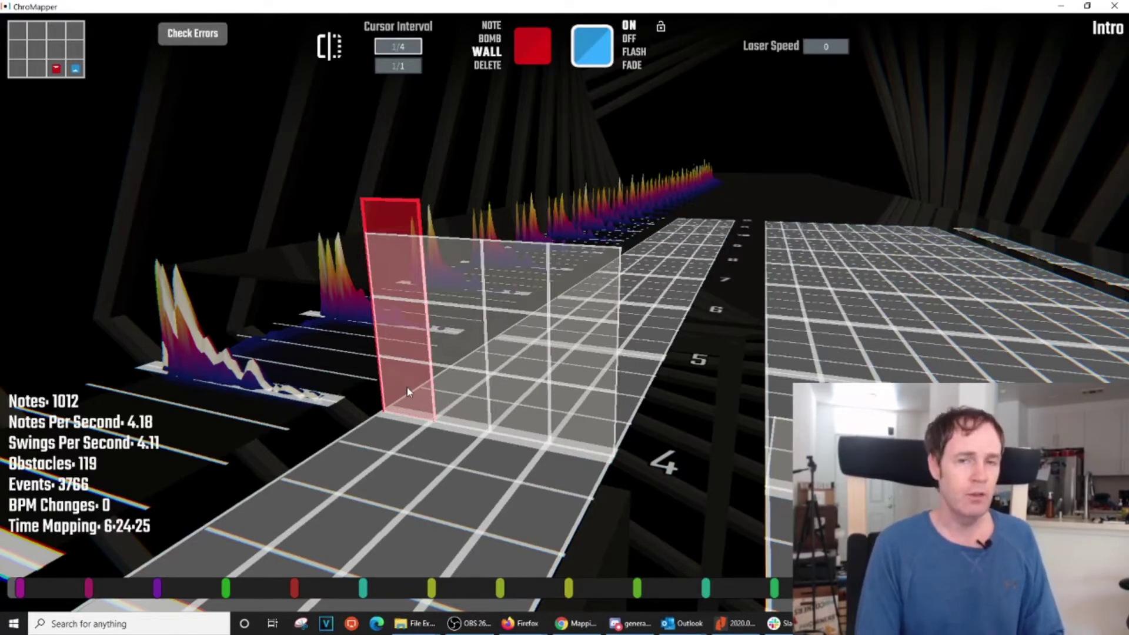
left_click_drag(406, 387, 500, 413)
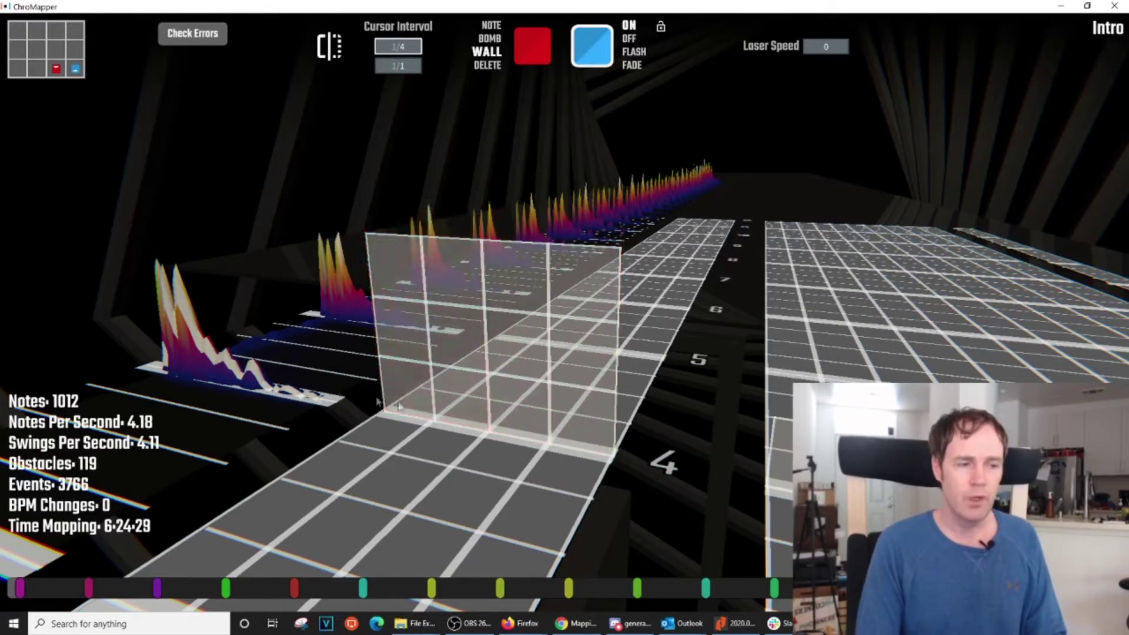
left_click_drag(525, 425, 454, 413)
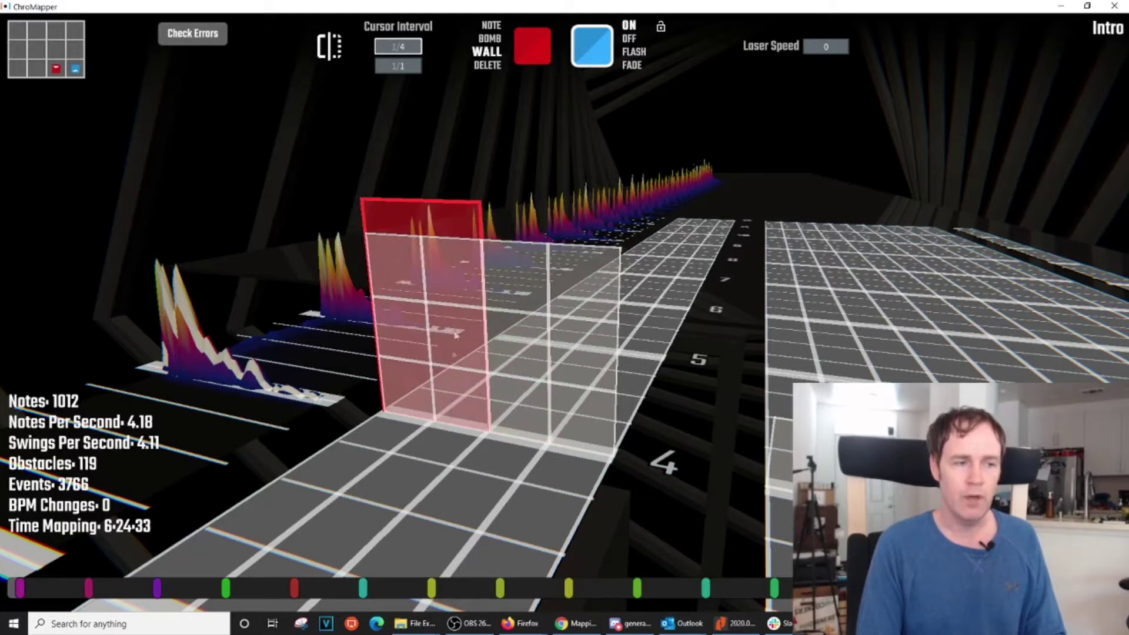
left_click_drag(470, 379, 412, 388)
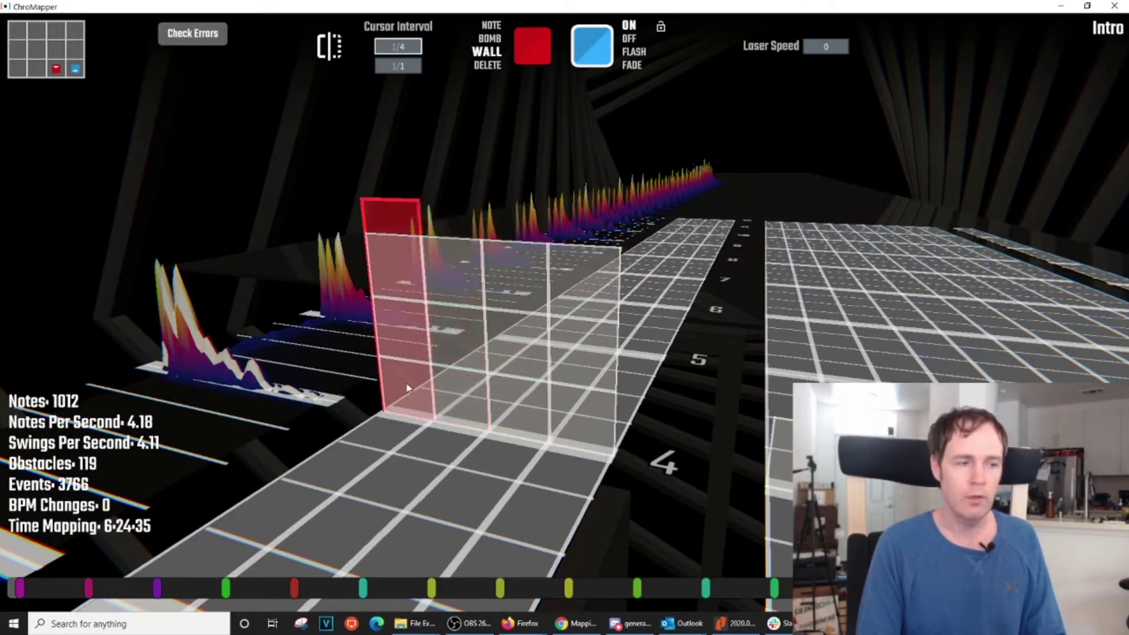
left_click_drag(431, 392, 459, 396)
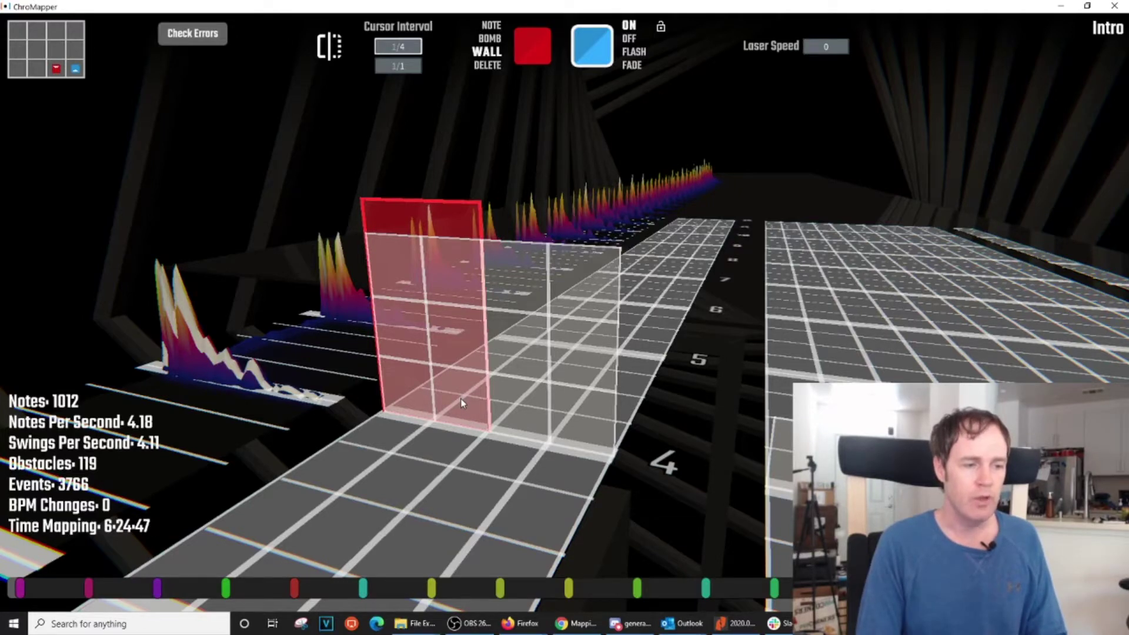
Step: Place a full-height wall covering the two leftmost lanes from beat 4, extending it forward along the track, and return to its start
left_click(460, 398)
scroll(461, 398, "up", 1)
scroll(460, 408, "up", 1)
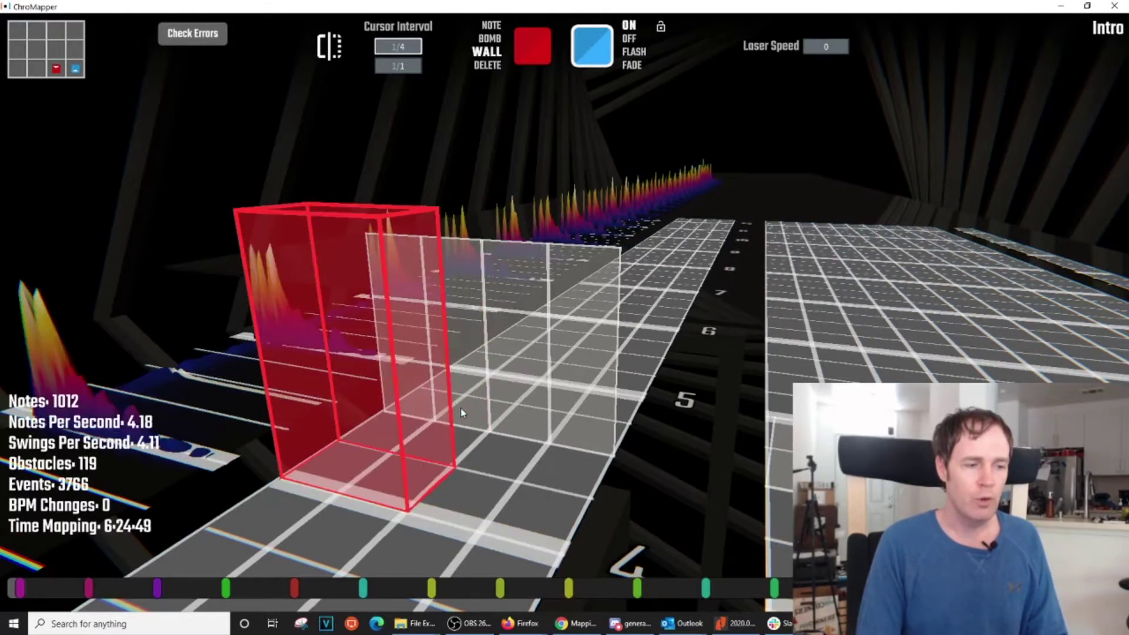
scroll(460, 408, "up", 2)
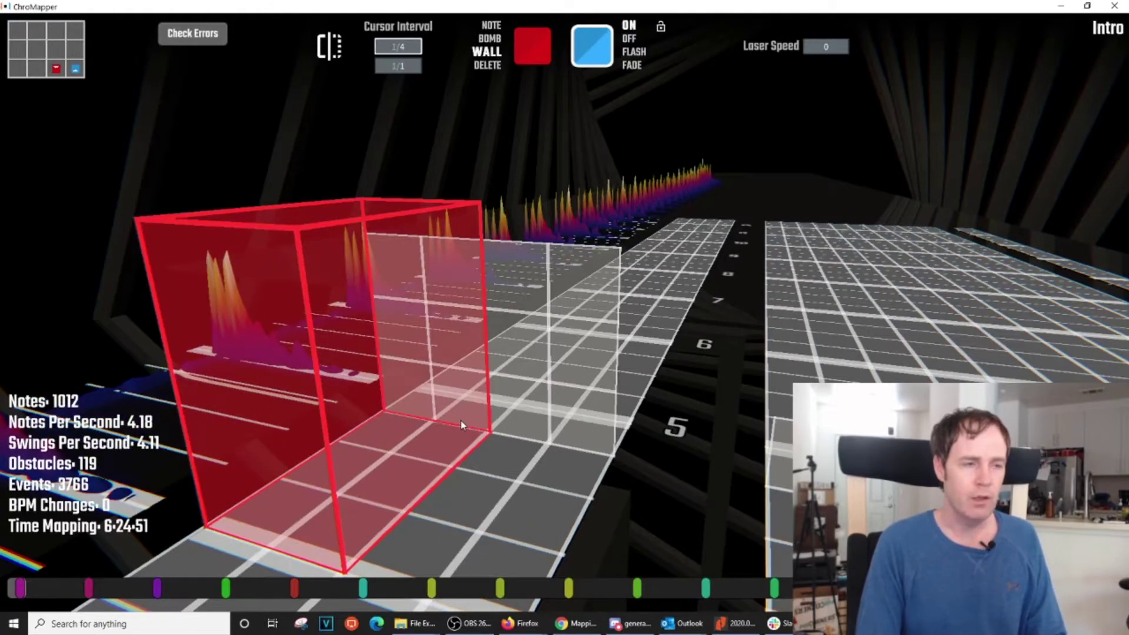
scroll(460, 424, "up", 1)
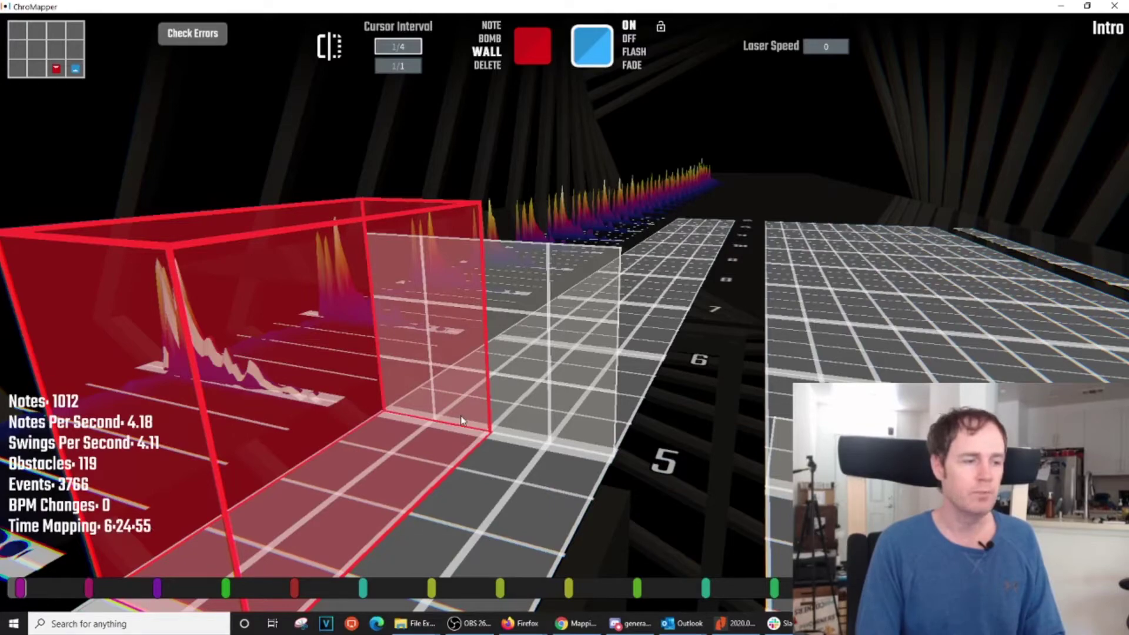
scroll(462, 420, "up", 8)
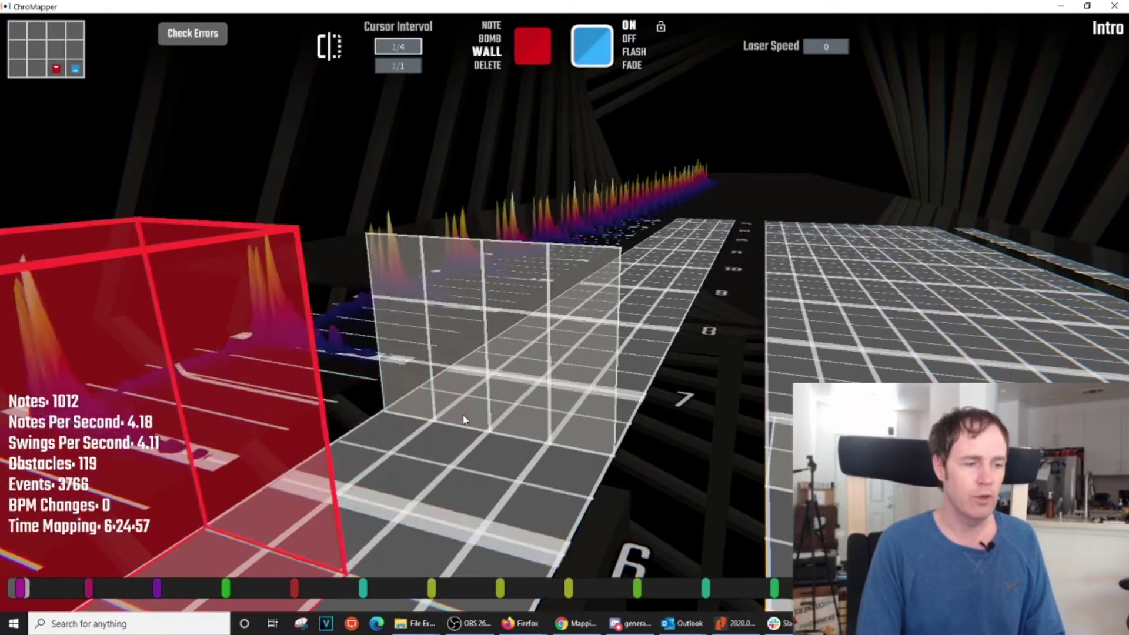
left_click(462, 424)
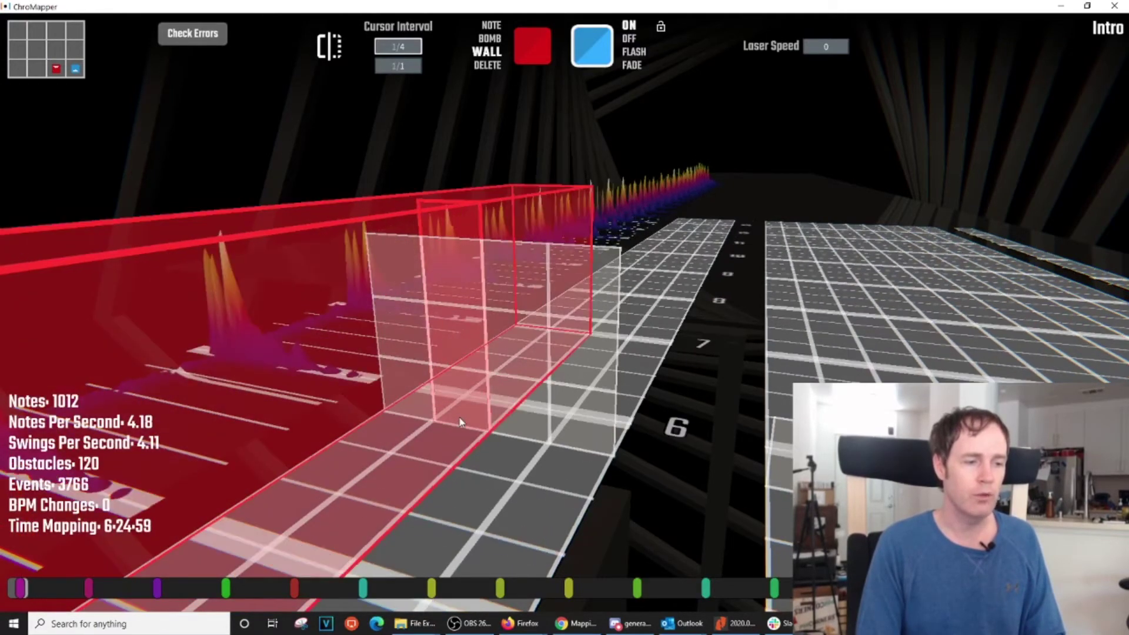
scroll(461, 424, "down", 12)
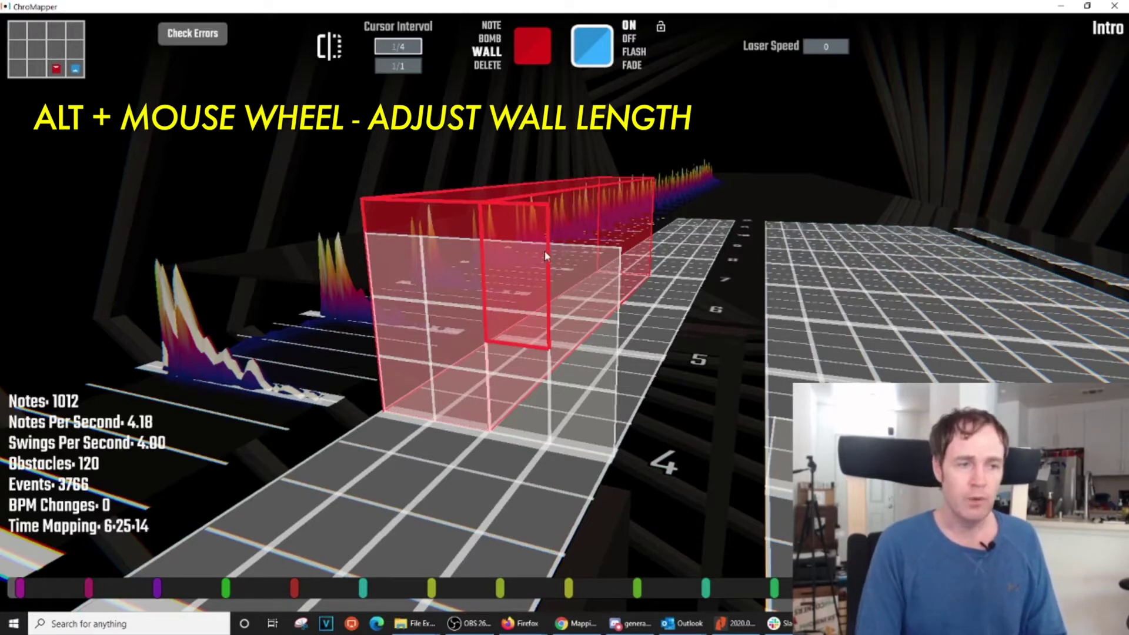
Step: Shorten and lengthen the two-lane wall starting at beat 4 several times, and delete it
scroll(544, 255, "down", 3, "alt")
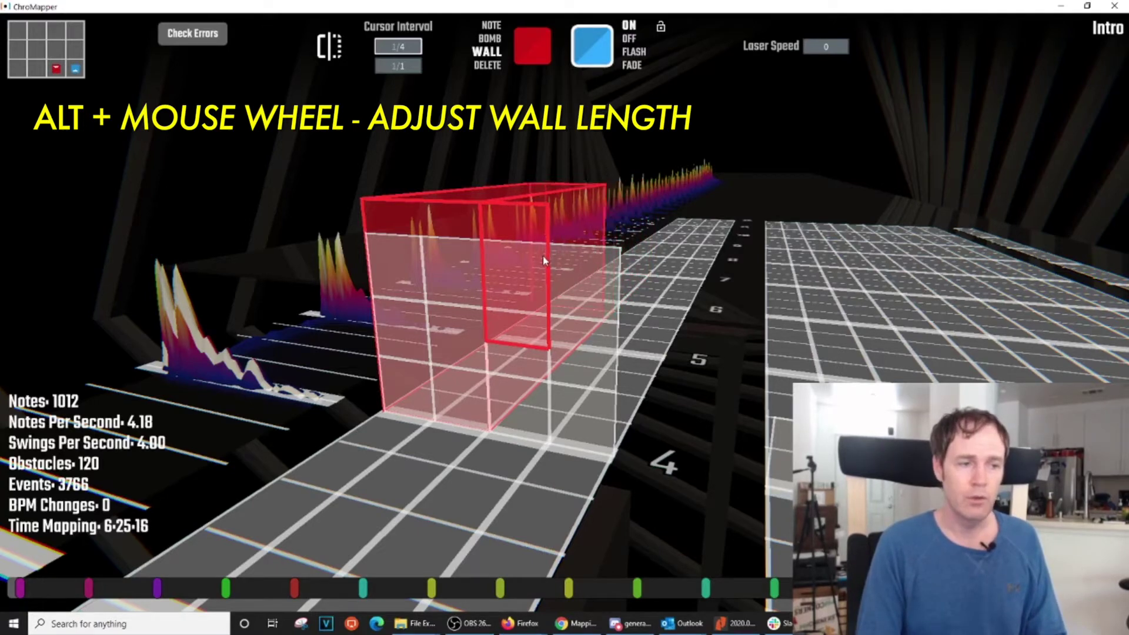
scroll(526, 278, "down", 1, "alt")
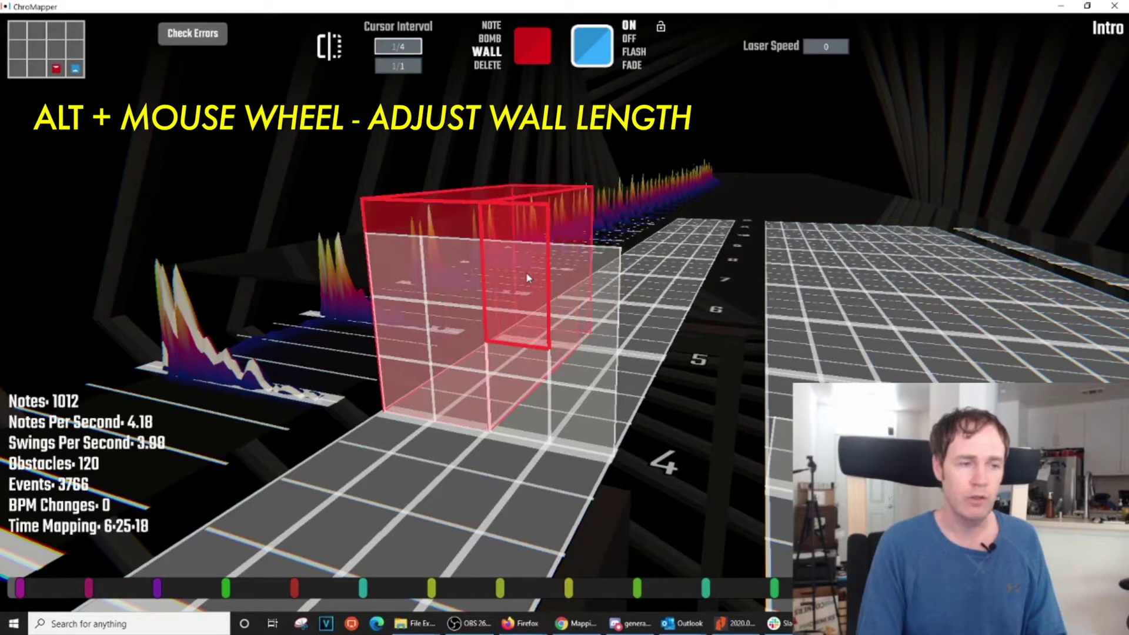
scroll(527, 277, "up", 2, "alt")
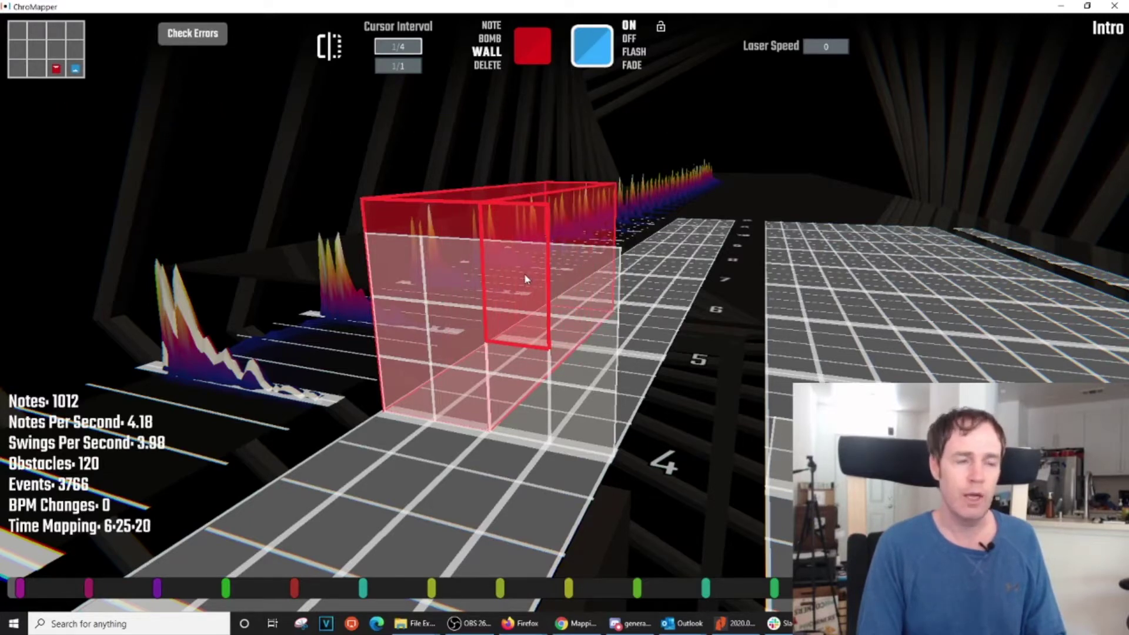
scroll(527, 279, "up", 1, "alt")
scroll(527, 279, "down", 3, "alt")
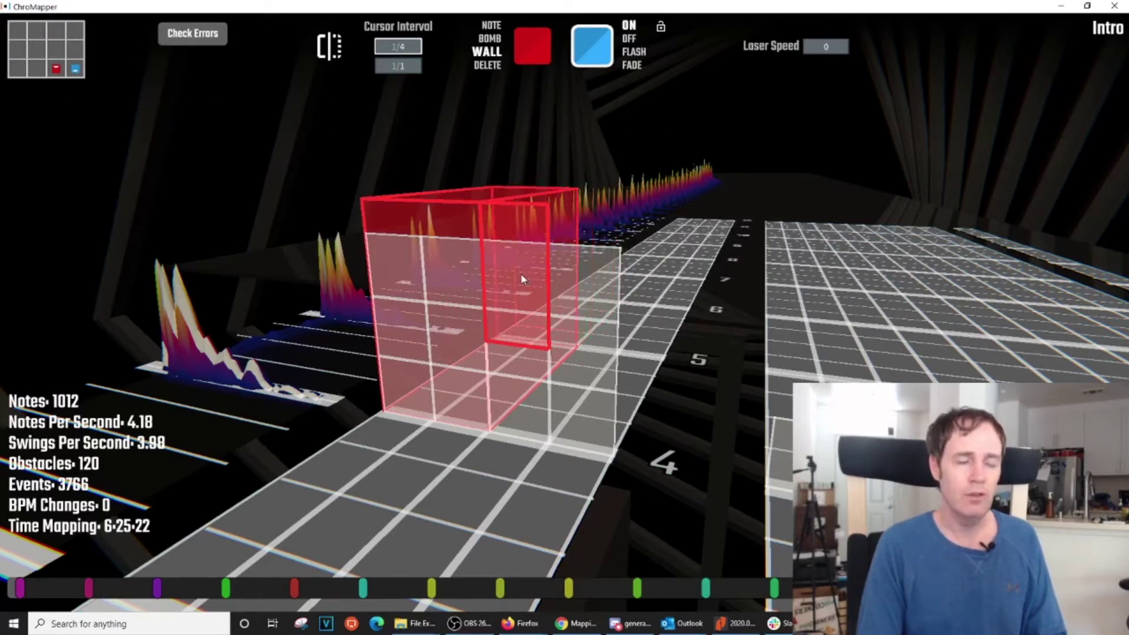
scroll(520, 277, "down", 1, "alt")
scroll(520, 278, "down", 1, "alt")
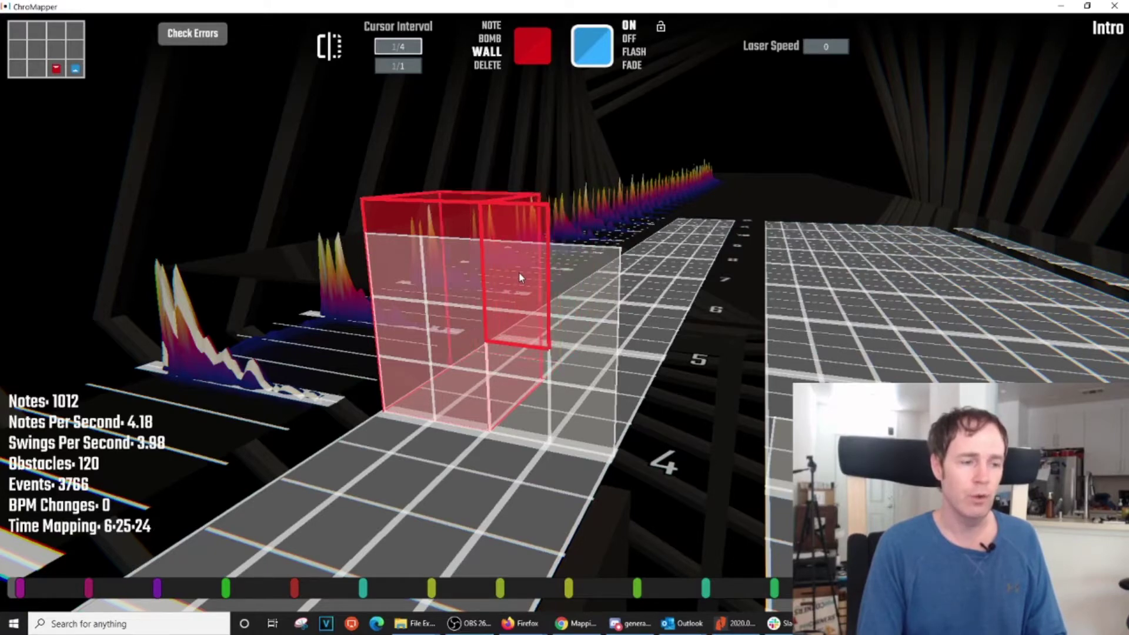
scroll(521, 277, "up", 1, "alt")
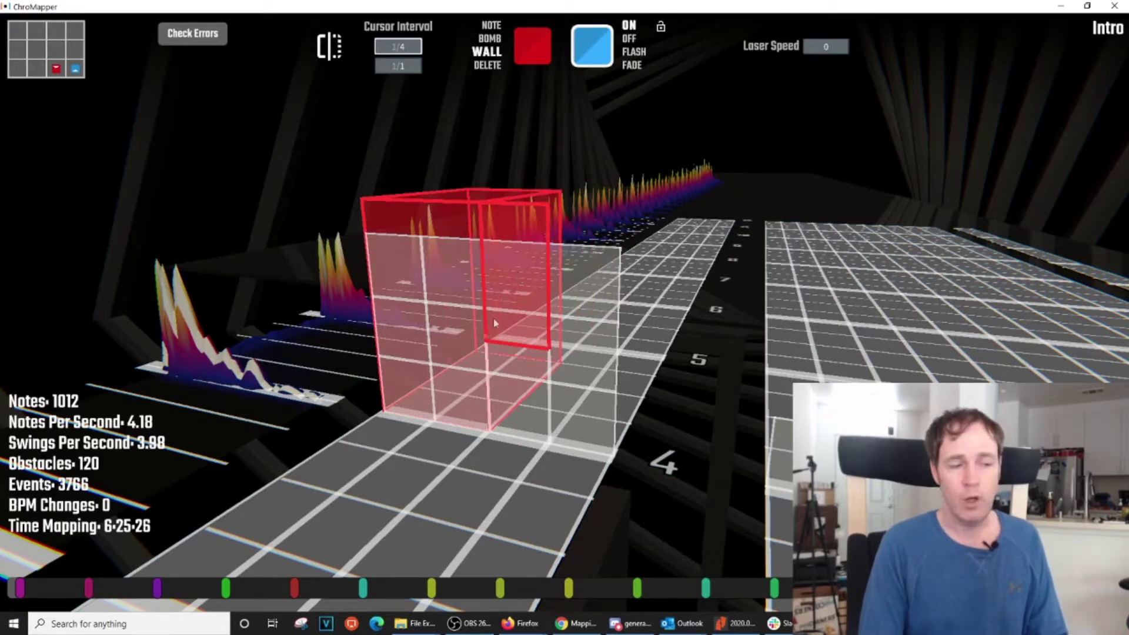
middle_click(483, 346)
scroll(484, 353, "up", 2)
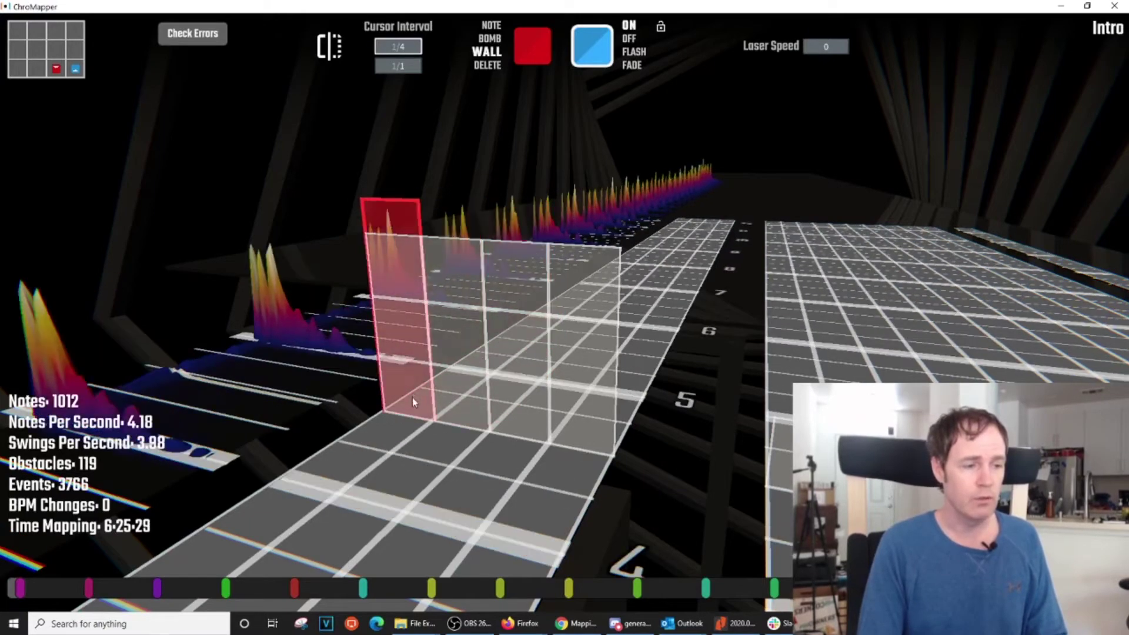
Step: Place a full-height, one-beat-long wall across the two leftmost lanes between beats 4 and 6, and delete it
left_click_drag(414, 402, 465, 420)
scroll(470, 413, "up", 4)
scroll(462, 418, "down", 4)
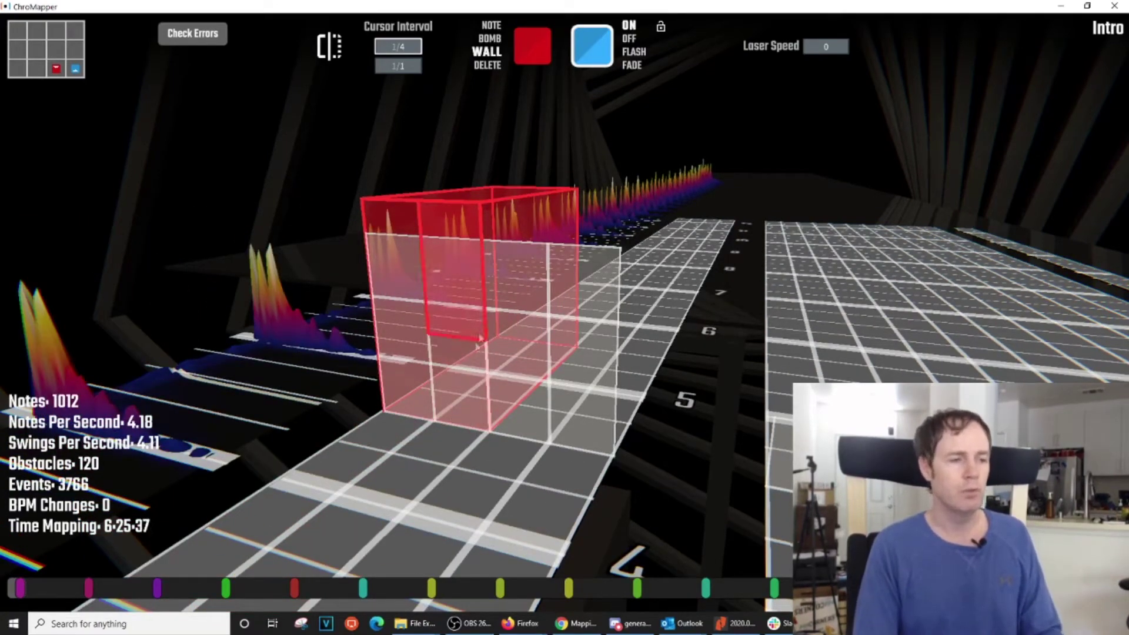
middle_click(457, 332)
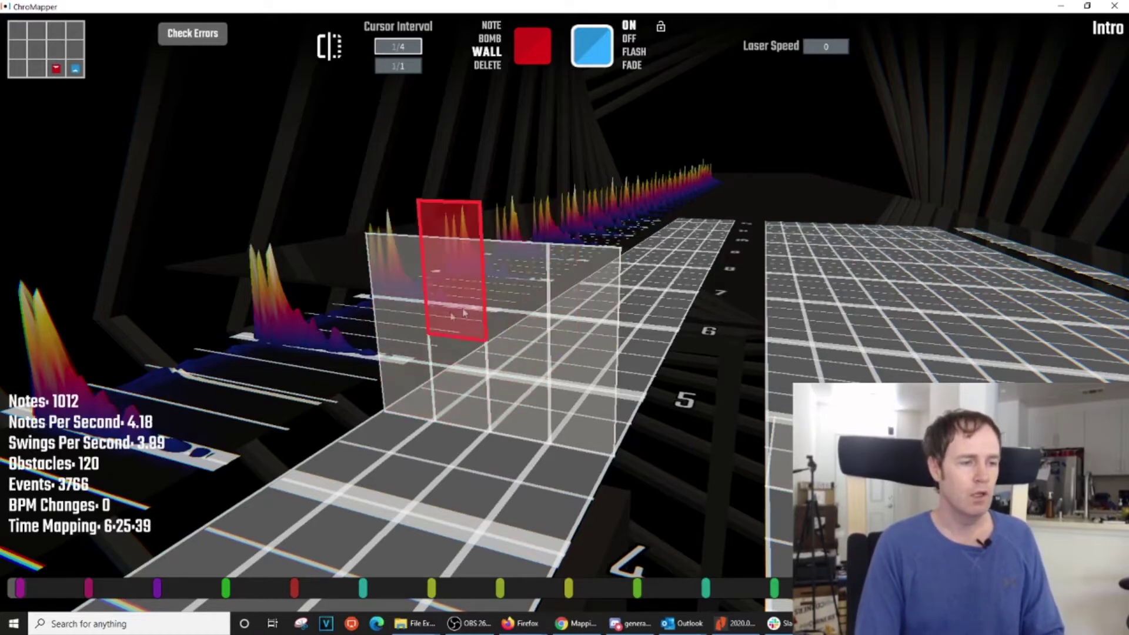
Step: Set the cursor interval to 1/8 and place an upper wall one step long in the second lane between beats 4 and 5
scroll(462, 313, "up", 1, "ctrl")
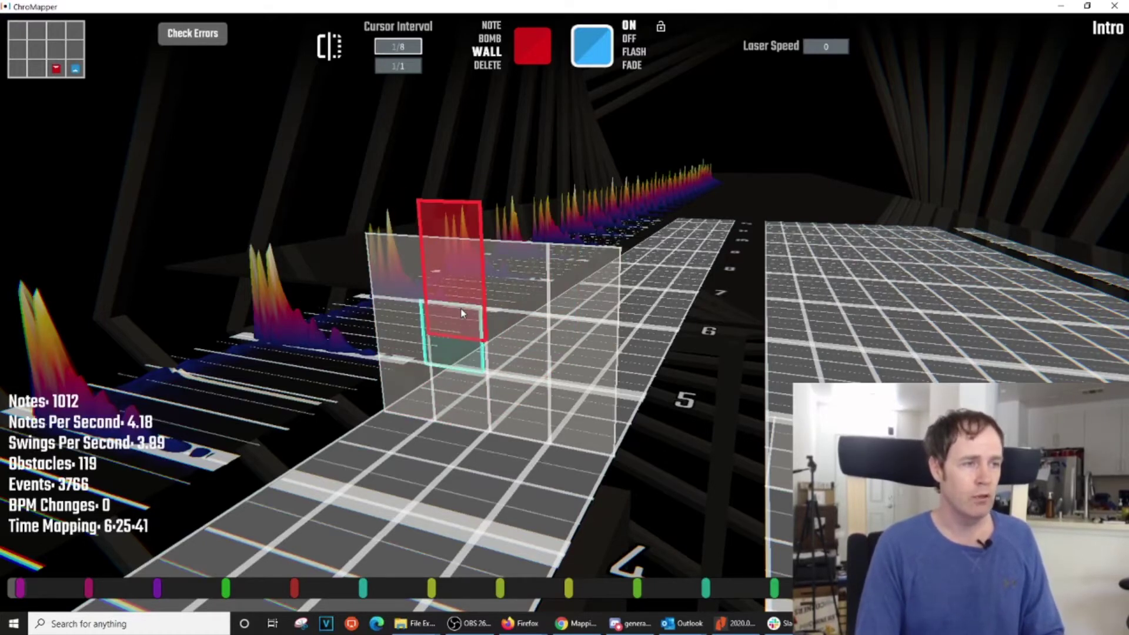
left_click(459, 330)
scroll(459, 330, "up", 1)
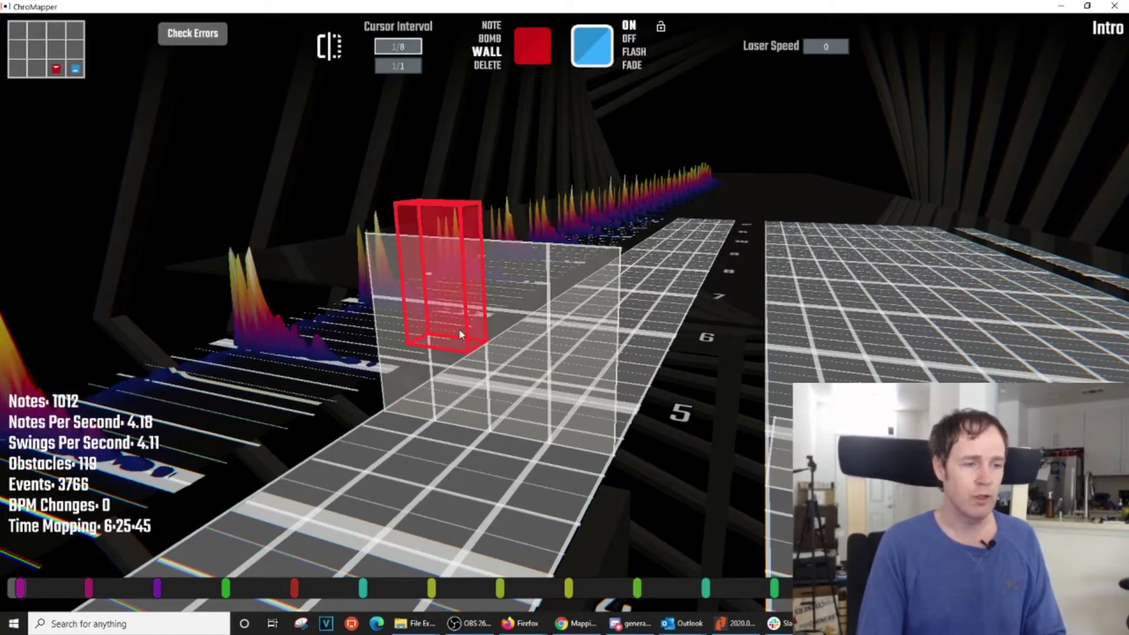
left_click(460, 333)
Step: Place an upper wall 1/8 beat long in the third lane between beats 5 and 6, undoing the misplaced attempt
scroll(460, 332, "up", 8)
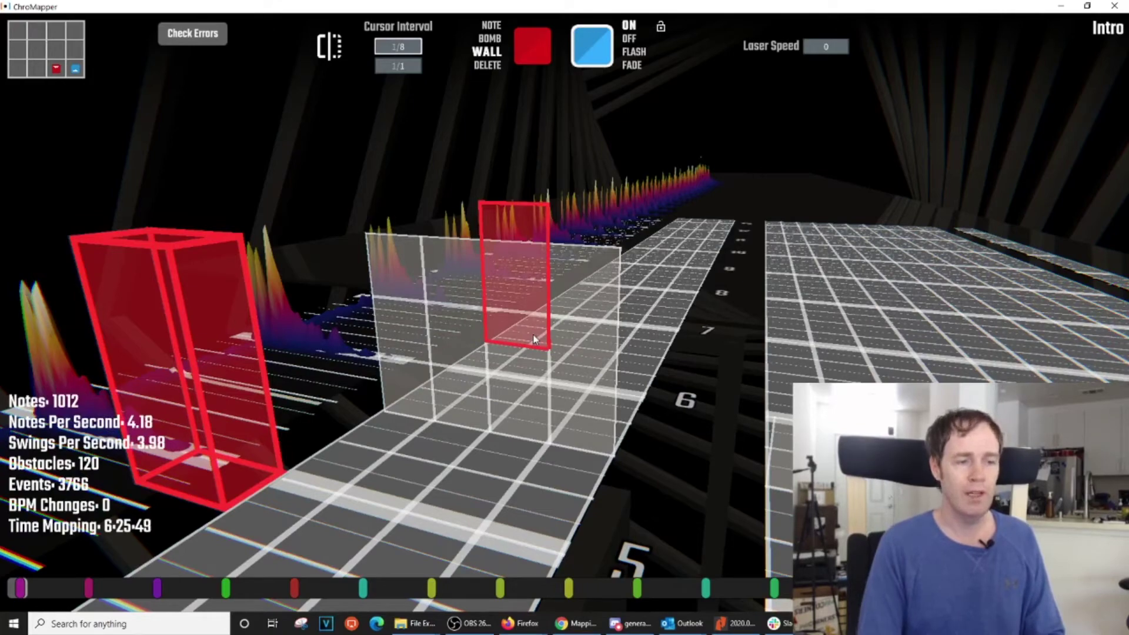
scroll(534, 339, "up", 1)
key("ctrl+z")
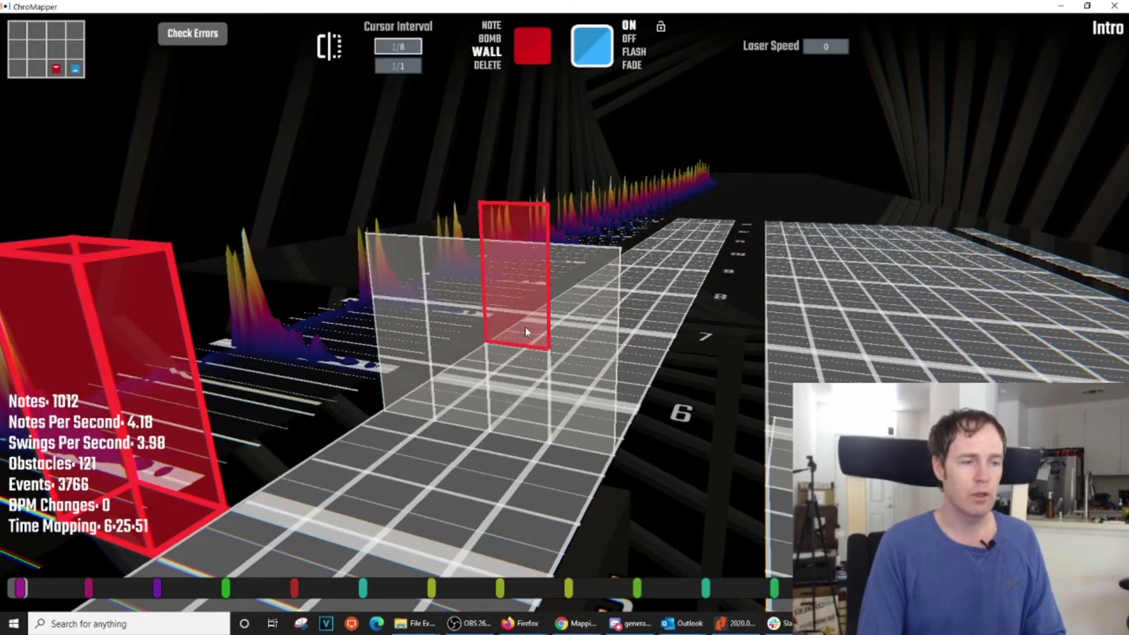
scroll(524, 327, "down", 1)
left_click(524, 327)
scroll(529, 335, "up", 1)
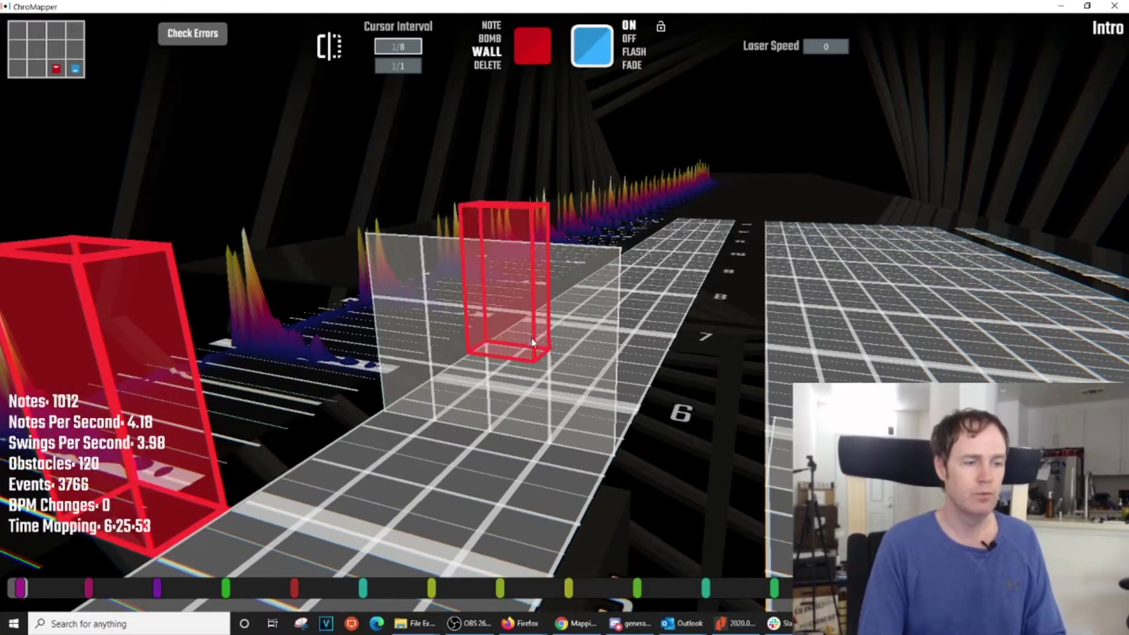
left_click(532, 338)
Step: Switch to the 1/1 cursor interval and delete the two short upper walls between beats 4 and 6
scroll(531, 338, "up", 7)
scroll(531, 338, "down", 2)
key("a")
scroll(532, 342, "down", 6)
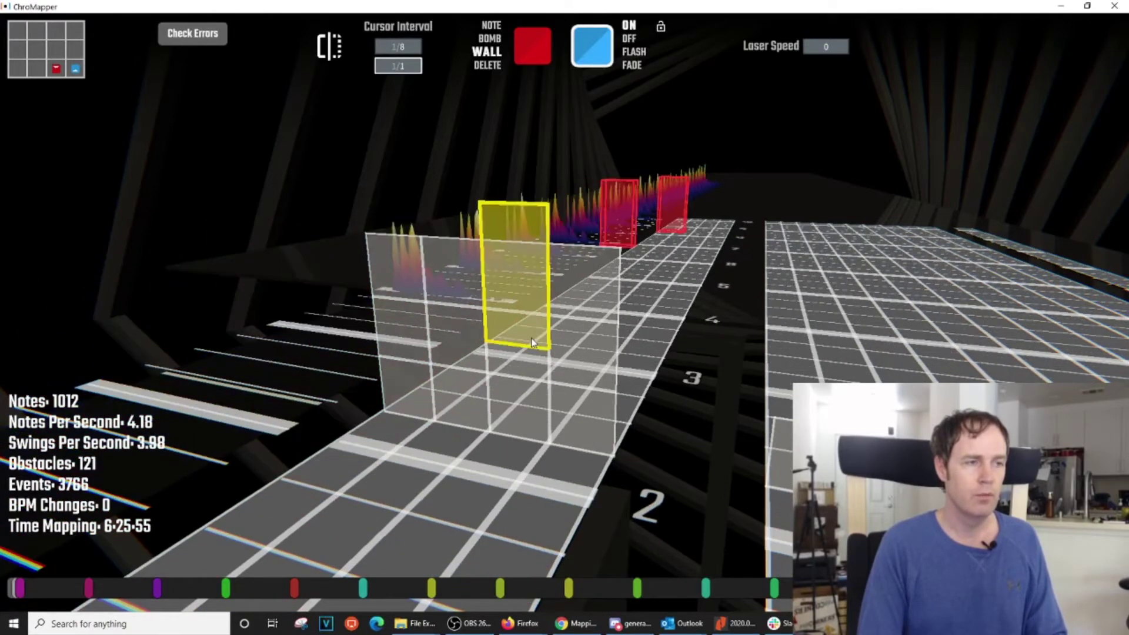
scroll(532, 342, "up", 4)
scroll(537, 313, "down", 1)
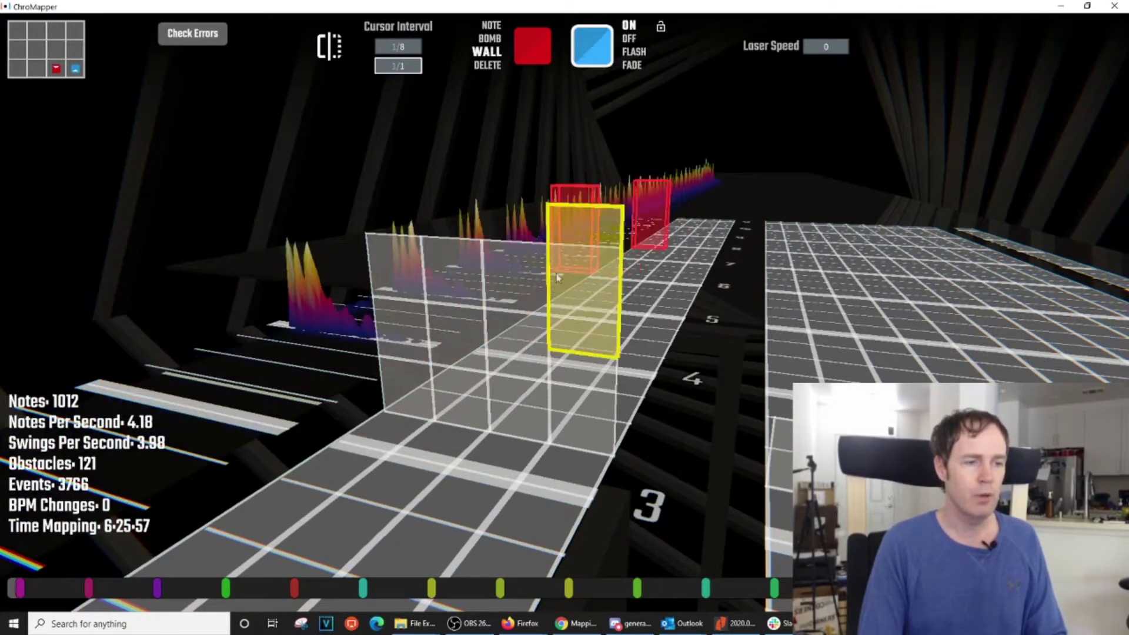
middle_click(577, 218)
middle_click(661, 203)
Step: Place a red down note in the third lane and a blue down note in the fourth lane, bottom row, at beat 8
scroll(619, 343, "up", 2)
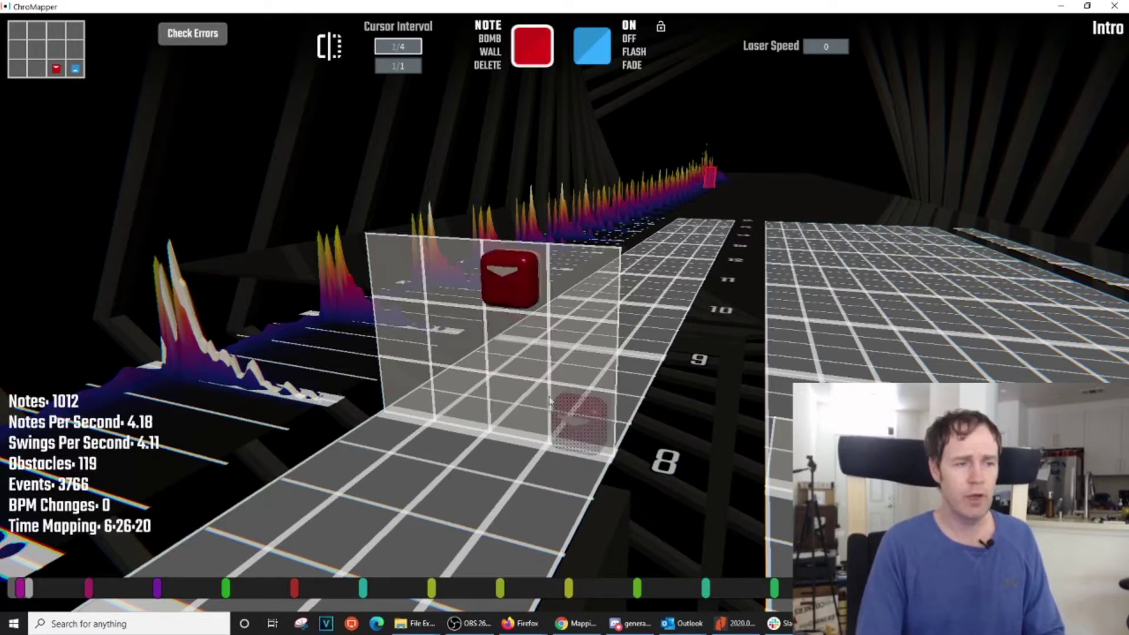
left_click(513, 411)
key("3")
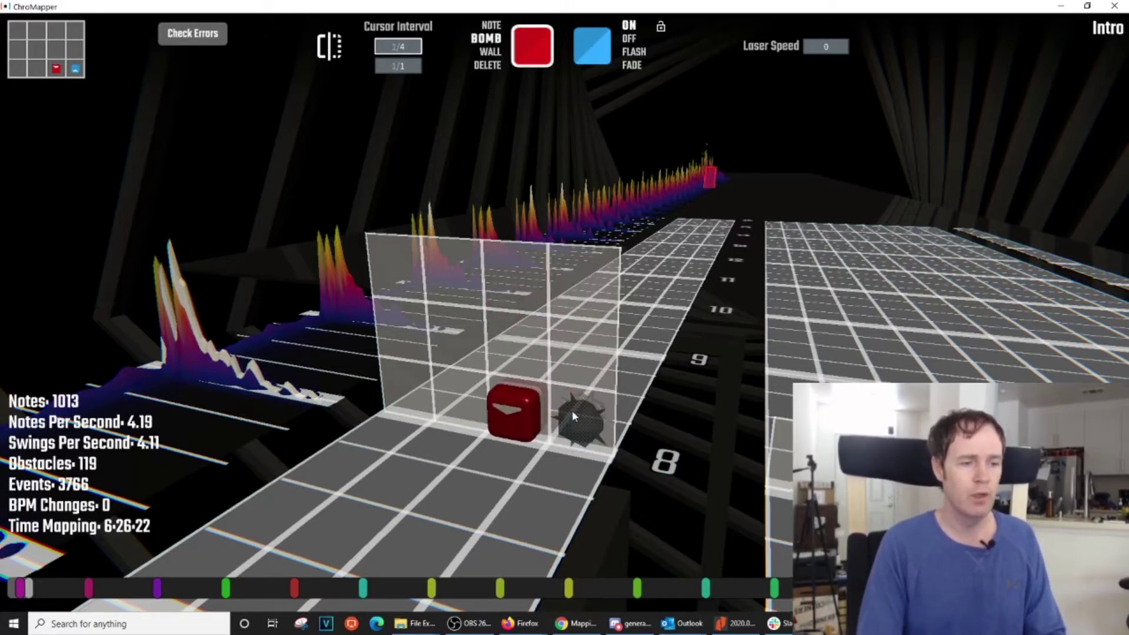
left_click(572, 413)
key("2")
left_click(573, 416)
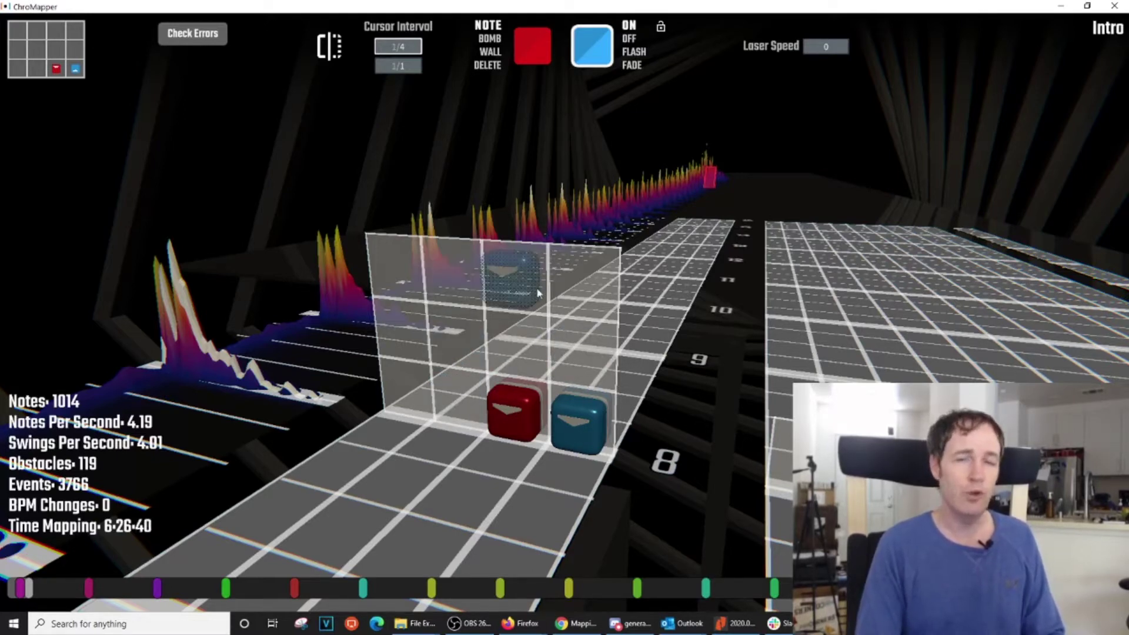
Step: Switch the blue preview note's cut direction through down, up, right and left
key("d")
key("s")
key("a")
key("d")
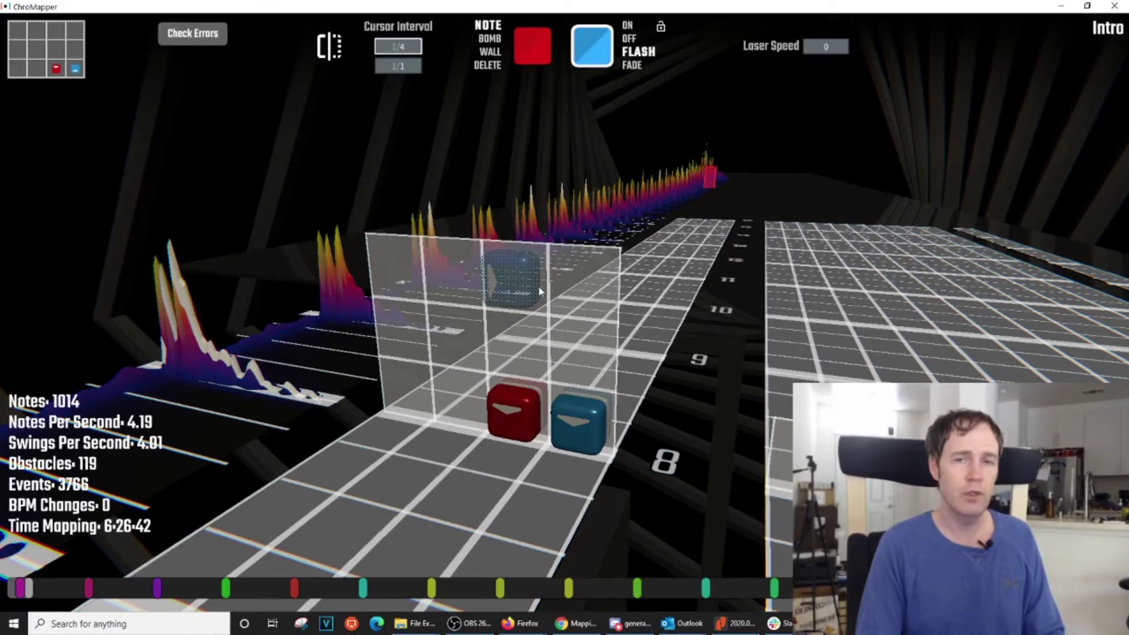
key("w")
key("s")
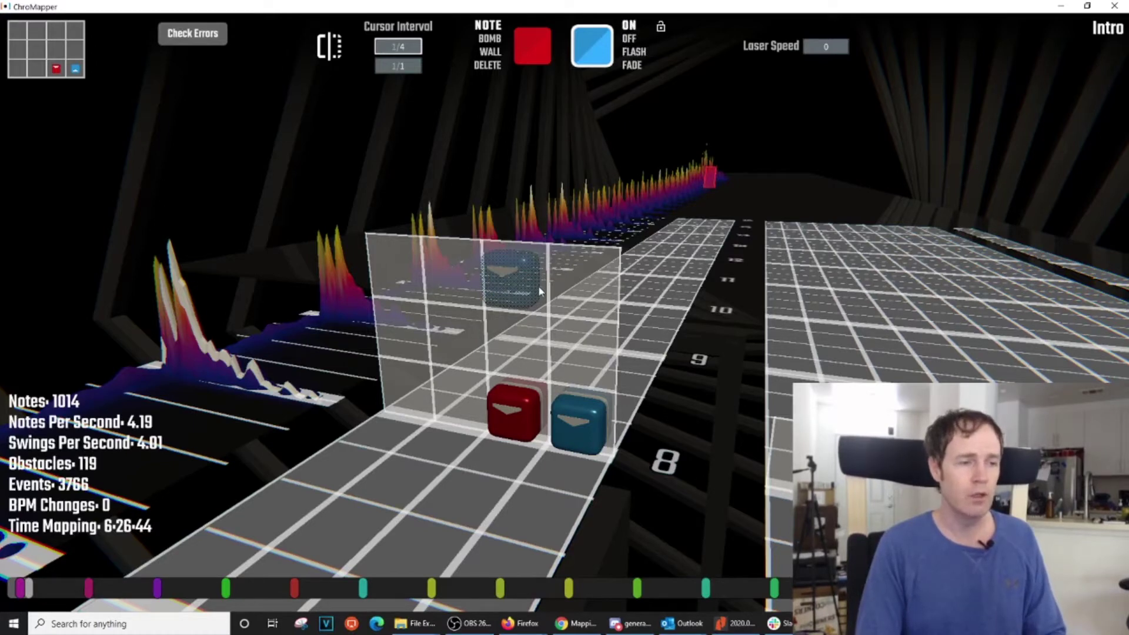
key("s")
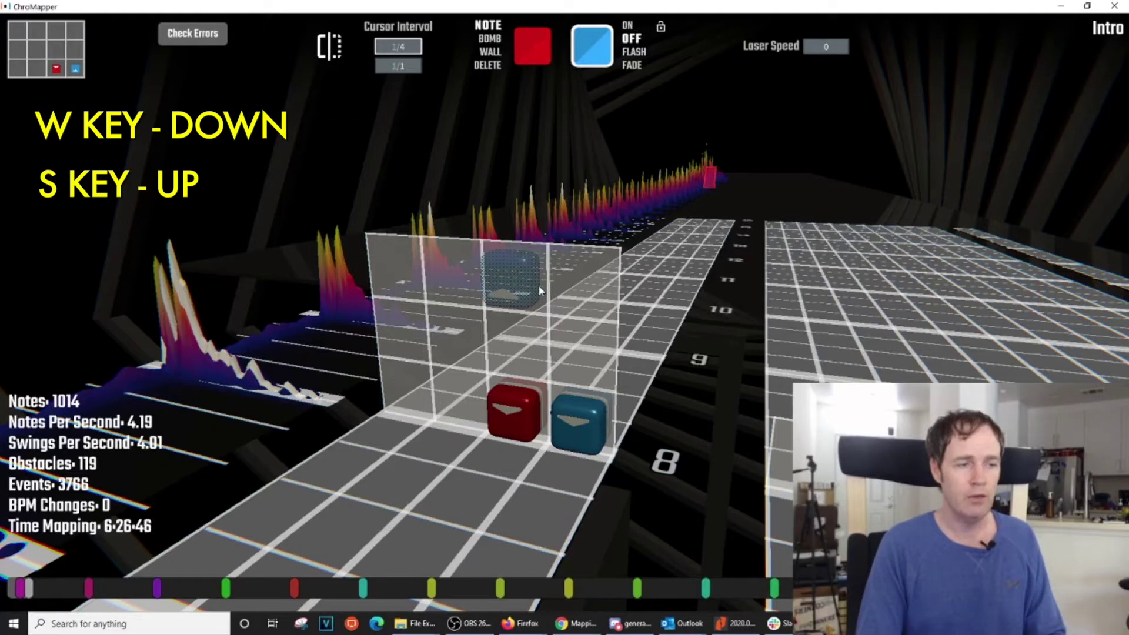
key("a")
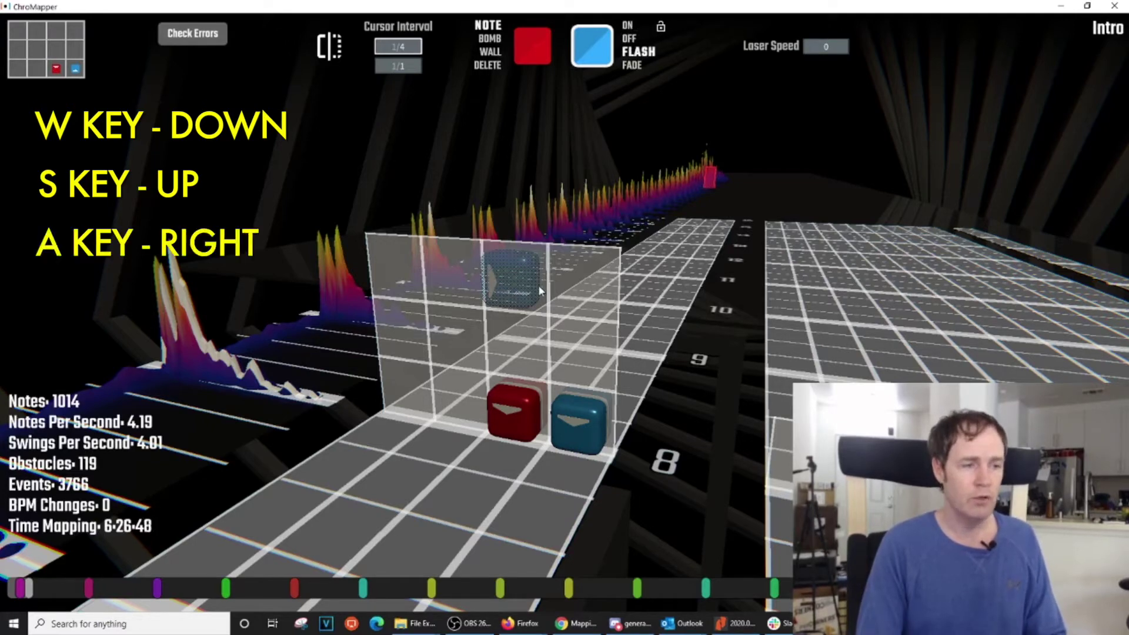
key("d")
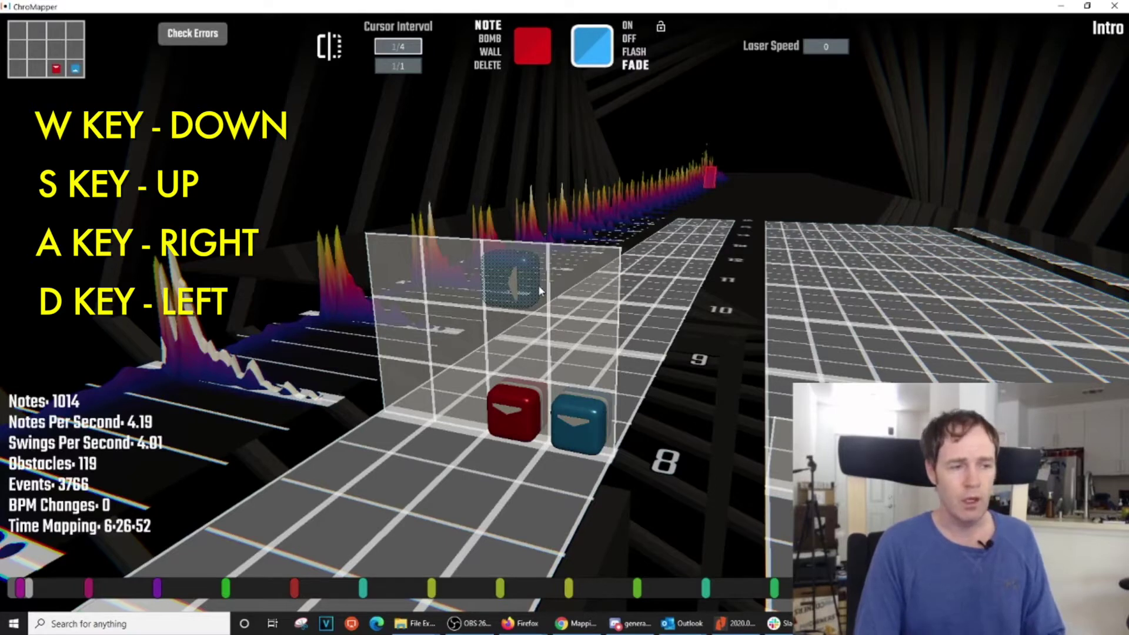
Step: Switch the blue preview note to diagonal cut directions, combining down with right and down with left
key("a+w")
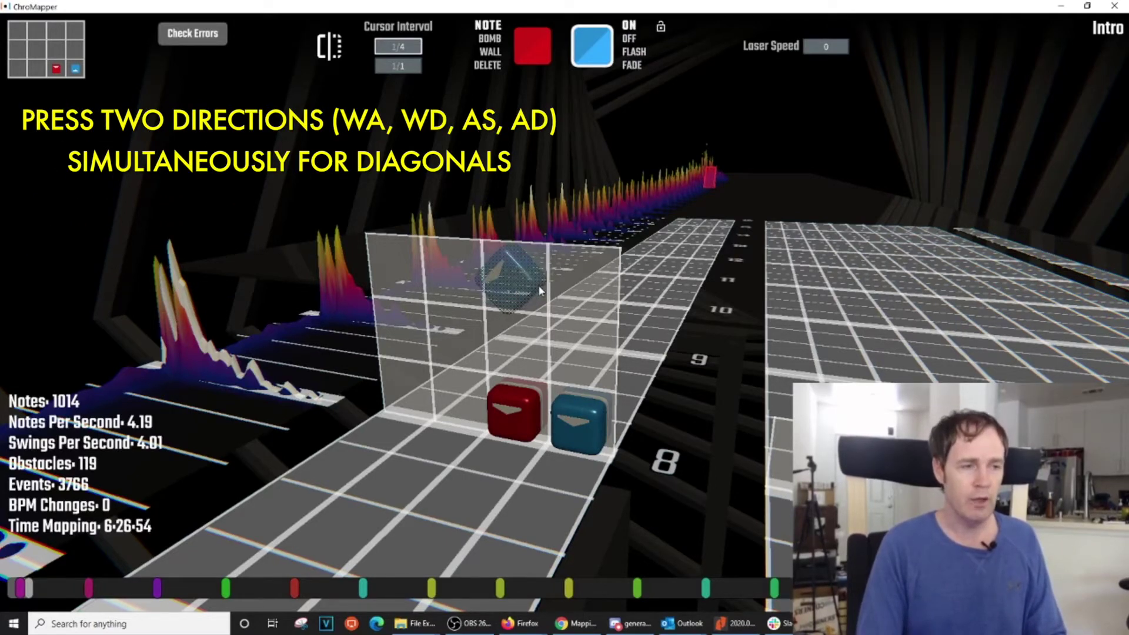
key("w+d")
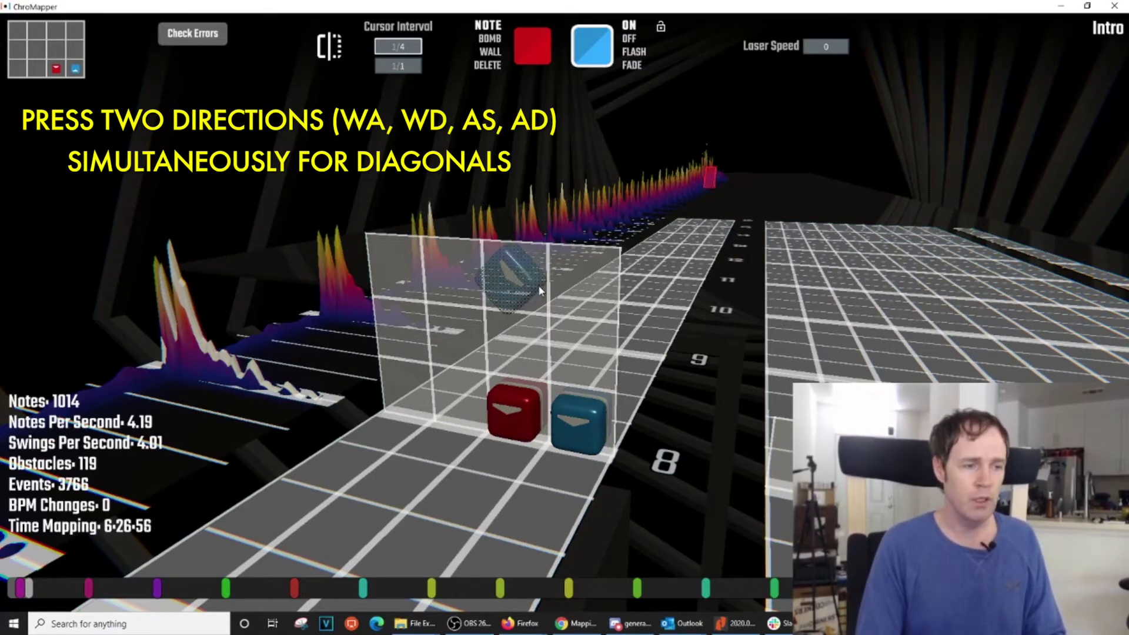
key("w+d")
key("w+a")
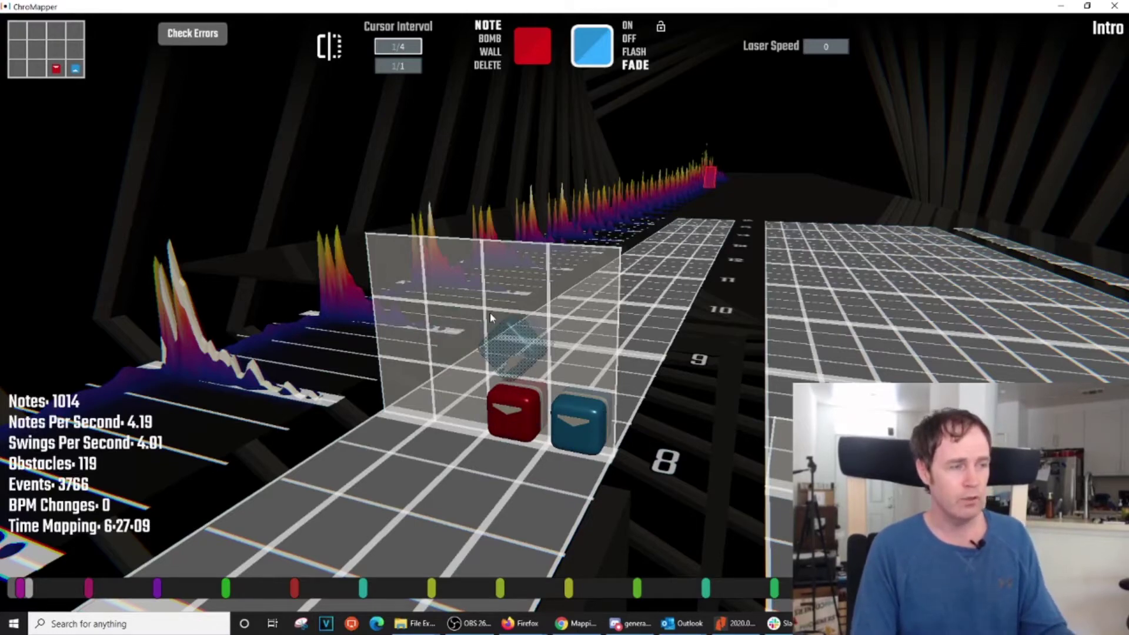
Step: Check the Quick Note Editing option in the Mapping settings and close the settings
key("Escape")
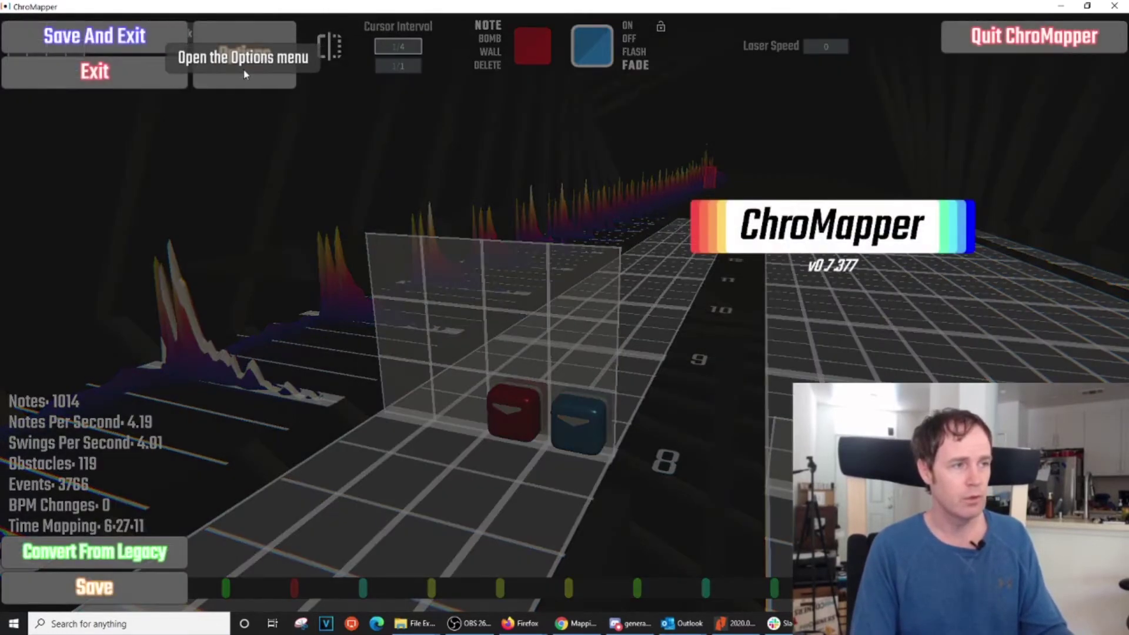
left_click(245, 73)
scroll(468, 231, "down", 1)
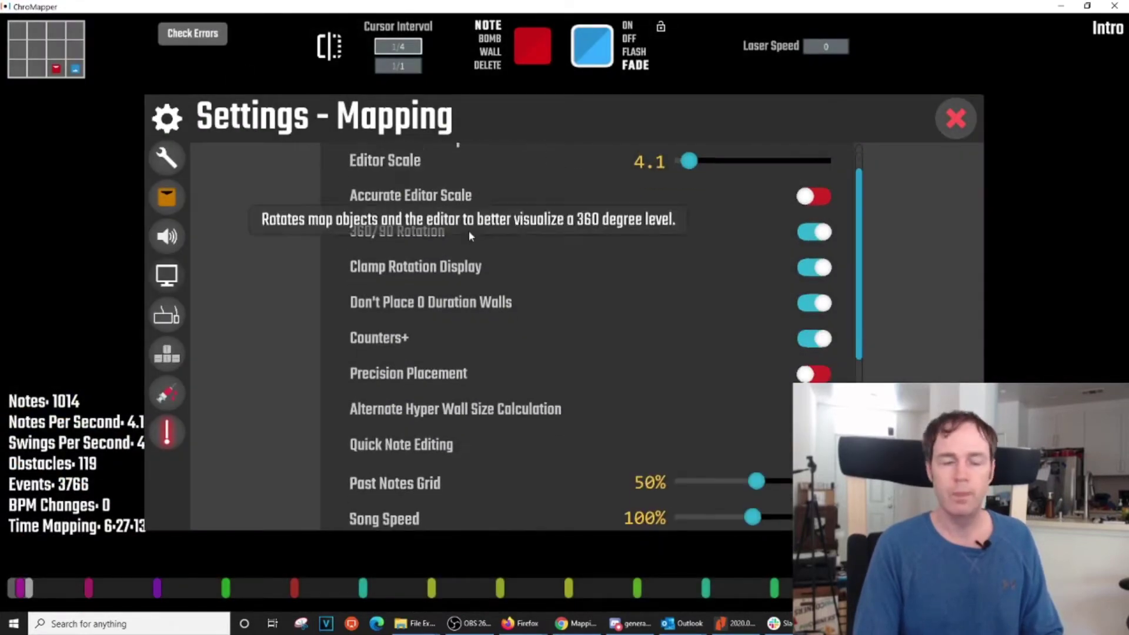
scroll(513, 270, "down", 2)
scroll(545, 256, "down", 1)
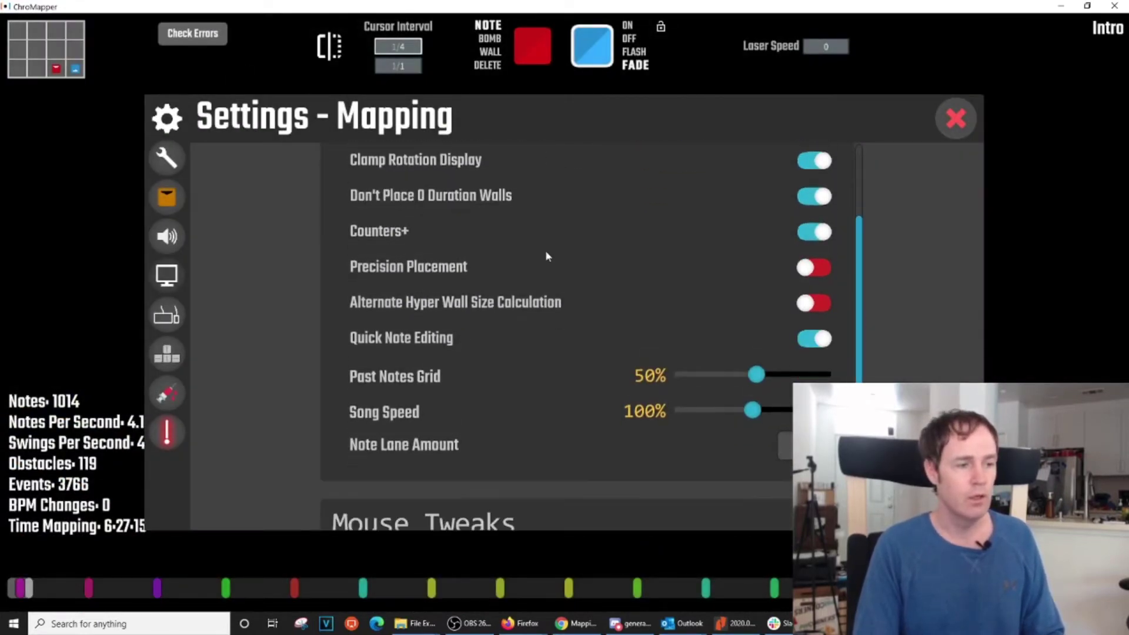
scroll(556, 238, "up", 1)
scroll(561, 259, "down", 2)
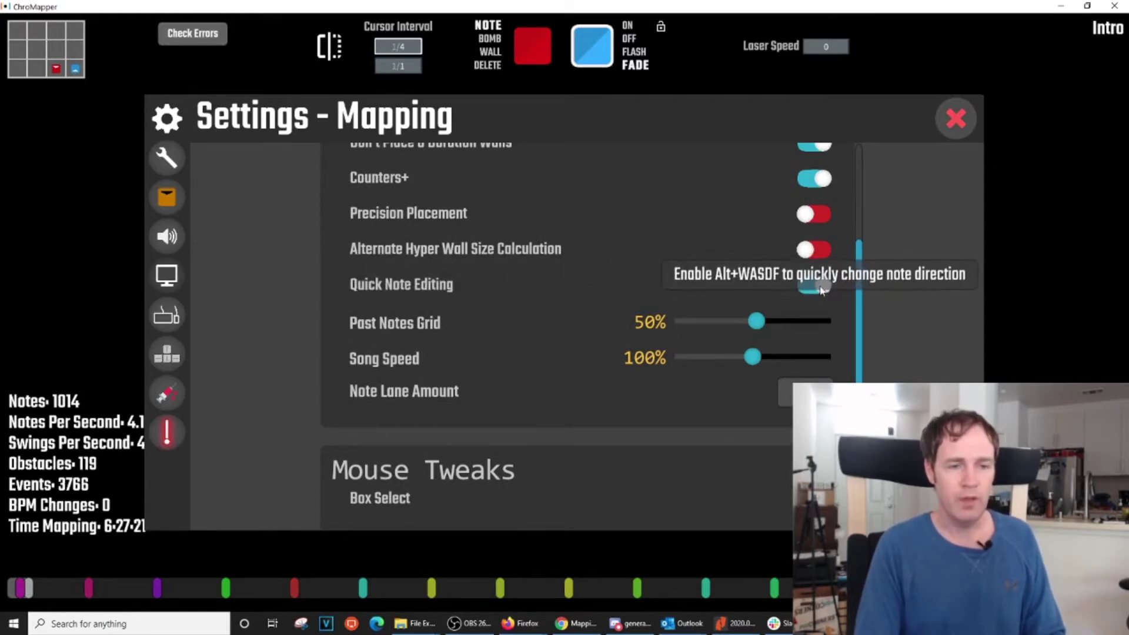
left_click(956, 120)
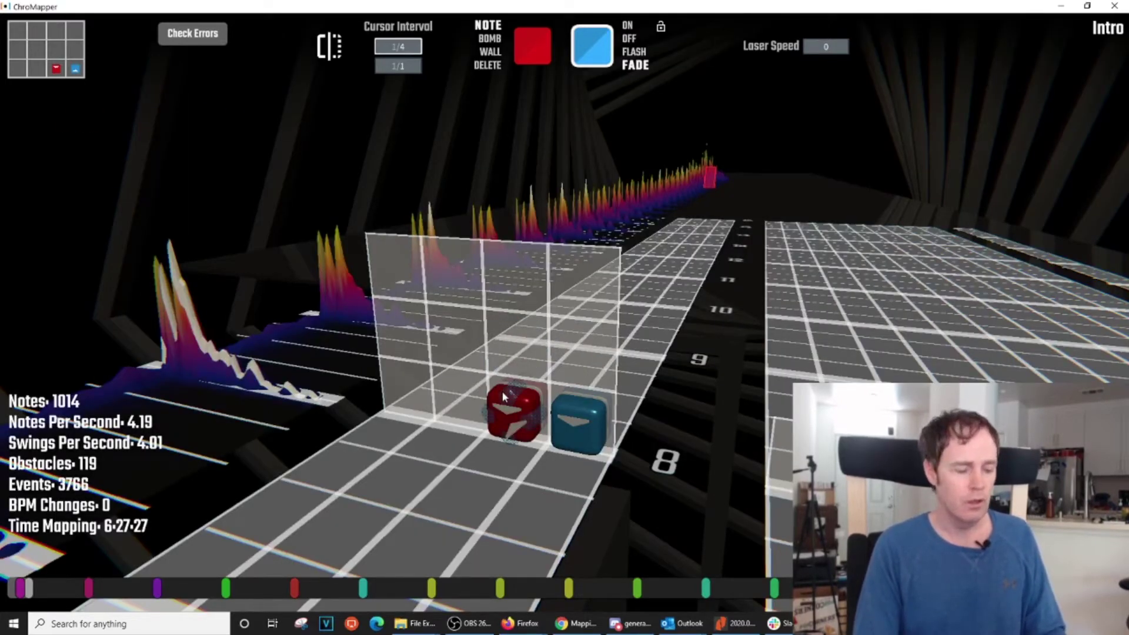
Step: Change the placed red note's cut direction through several straight and diagonal directions with quick note editing, ending on down
key("alt+w")
key("alt+a")
key("alt+d")
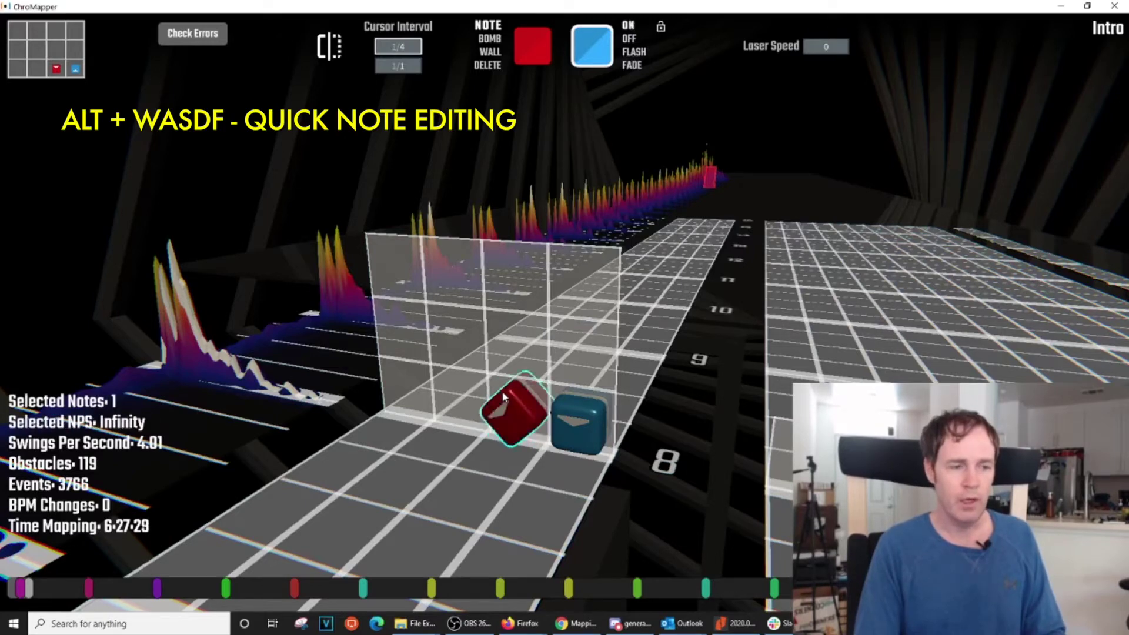
key("alt+a")
key("alt+s")
key("alt+d")
key("alt+w")
key("alt+a")
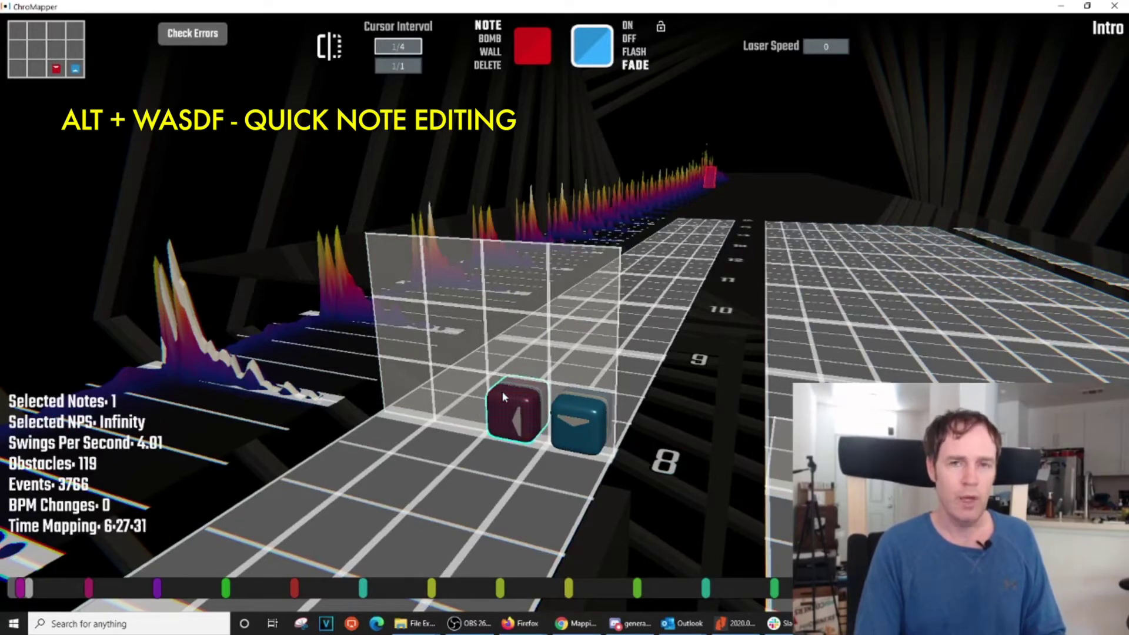
key("alt+w")
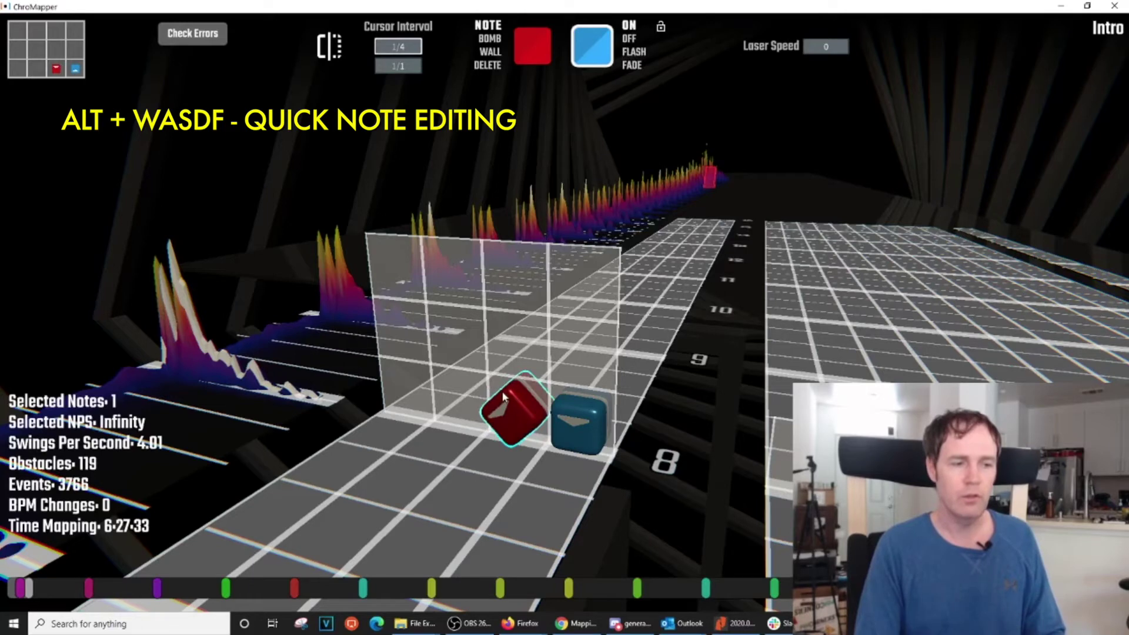
key("alt+s")
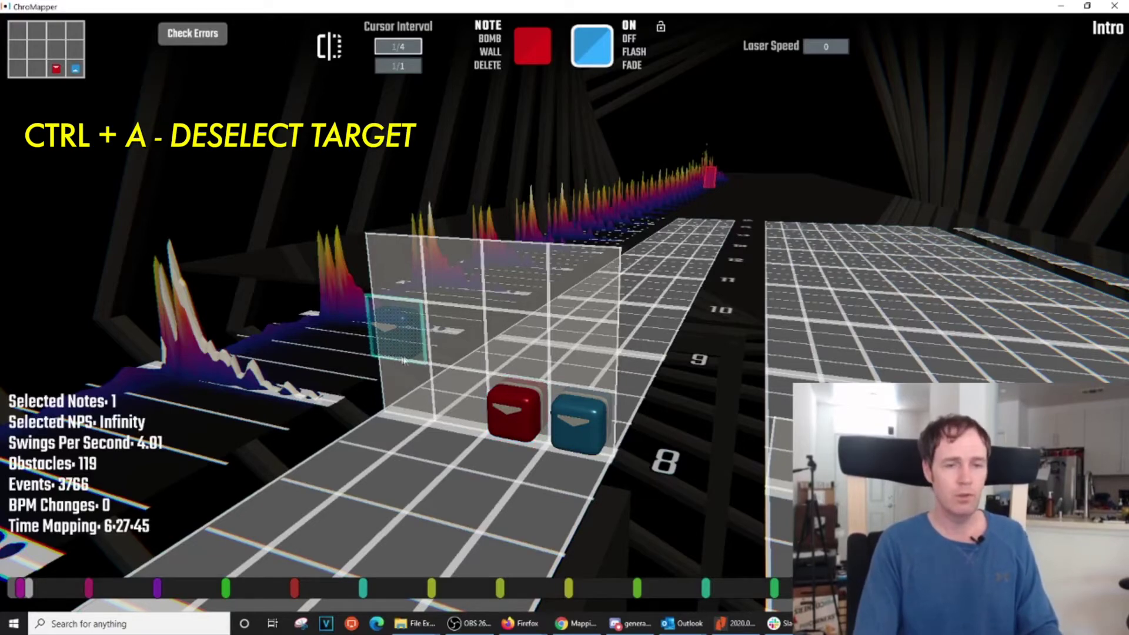
Step: Deselect the red note and delete both the blue and the red note at beat 8
key("ctrl+a")
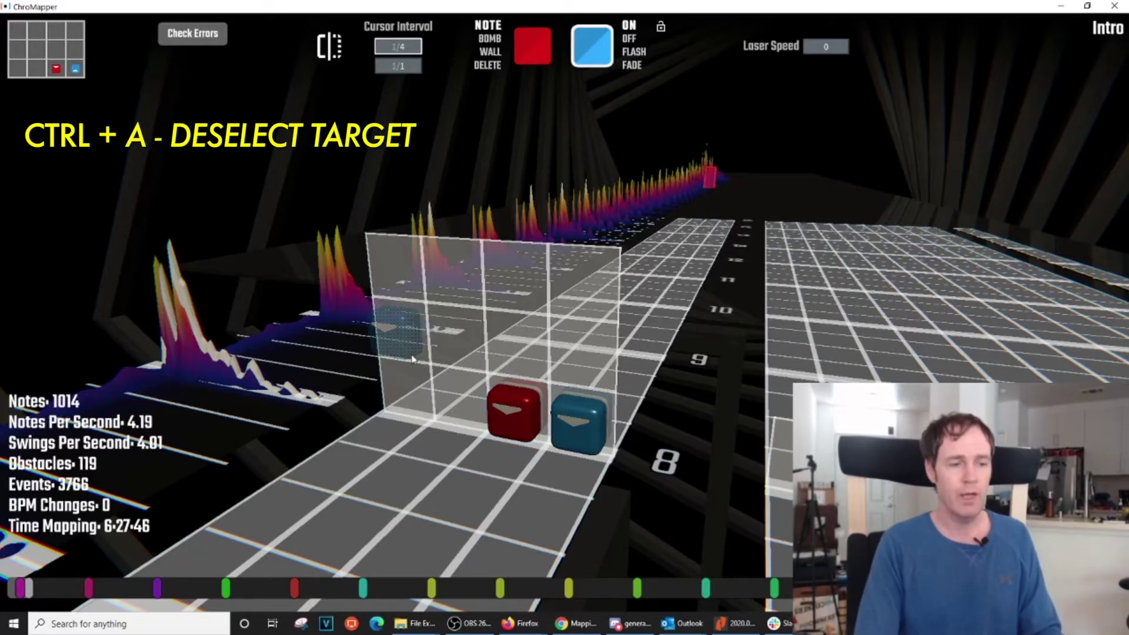
middle_click(583, 421, "shift")
middle_click(528, 419, "shift")
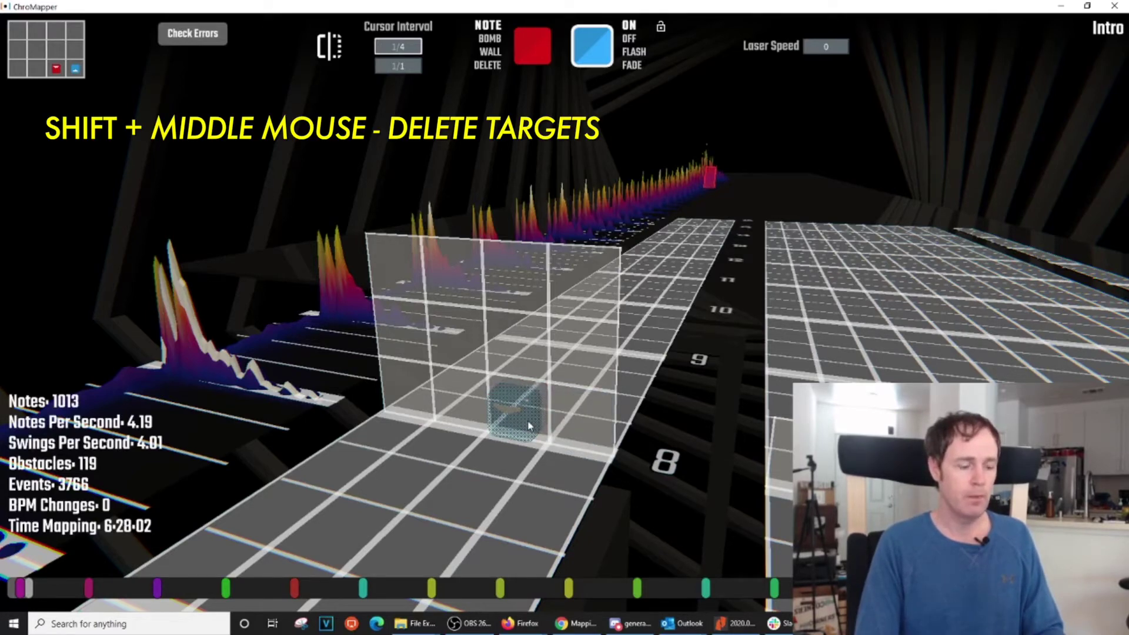
Step: Place a bomb at beat 8 and an upper one-lane wall half a beat long in the second lane from beat 9
key("2")
scroll(552, 403, "up", 2)
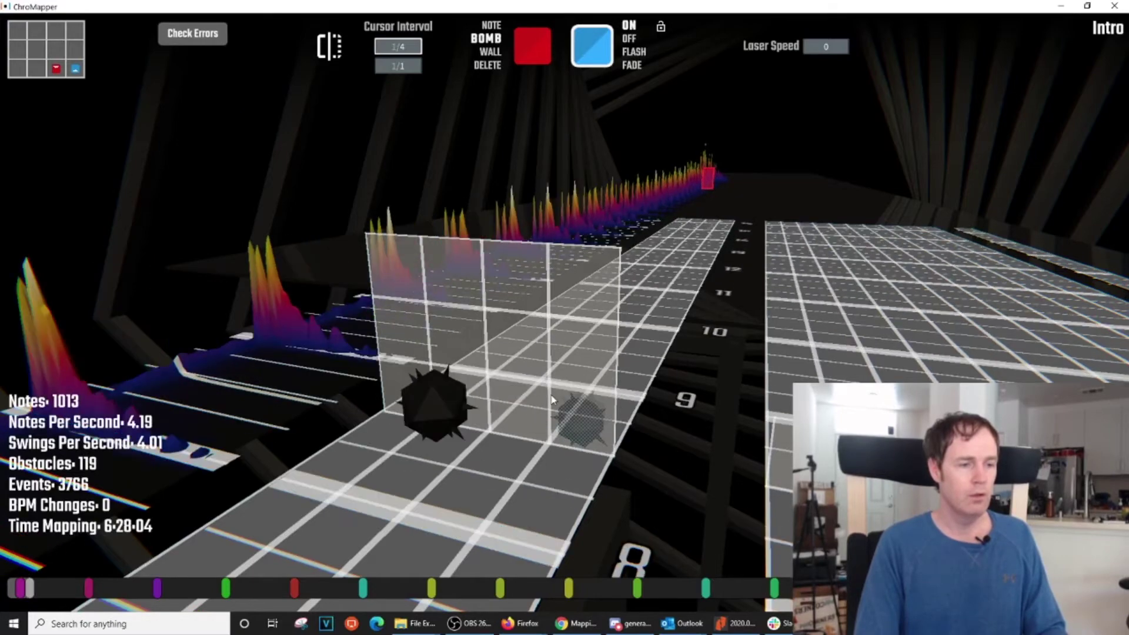
scroll(499, 340, "up", 2)
key("3")
left_click(445, 327)
scroll(448, 334, "up", 2)
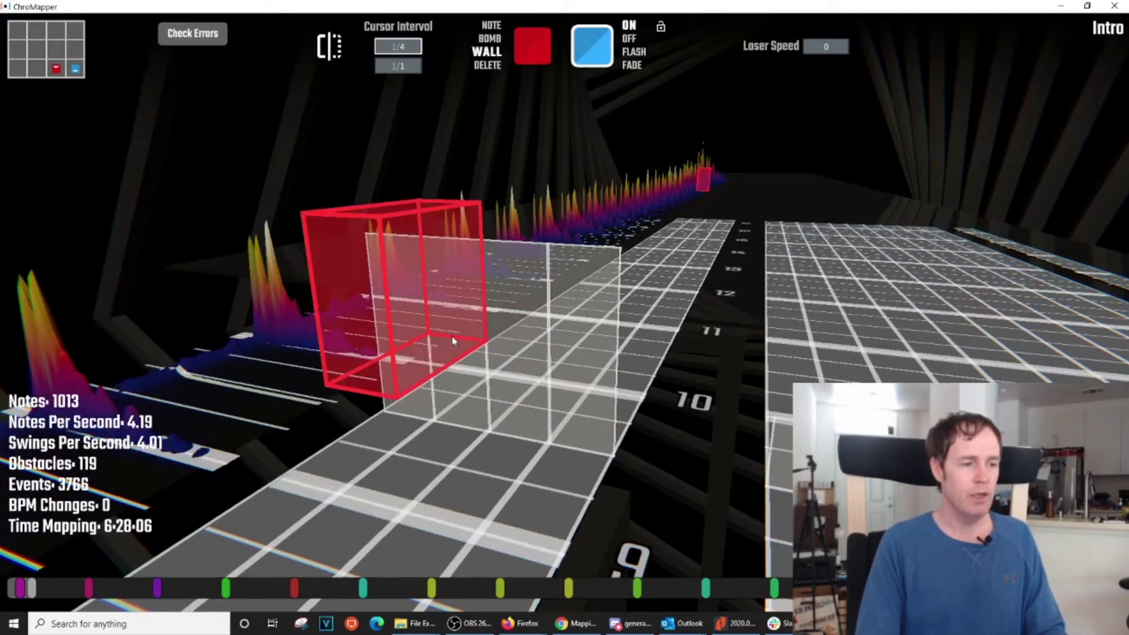
left_click(450, 336)
Step: Return along the track to before the bomb and delete the upper wall starting at beat 9
scroll(450, 337, "down", 6)
scroll(457, 342, "down", 2)
scroll(519, 362, "up", 1)
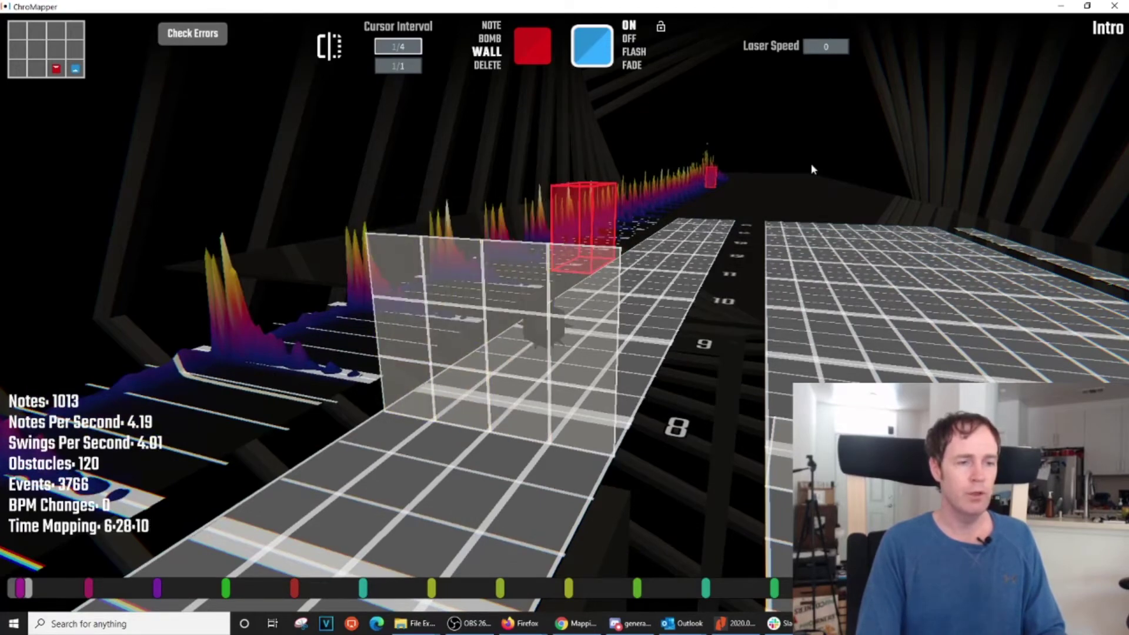
middle_click(579, 206)
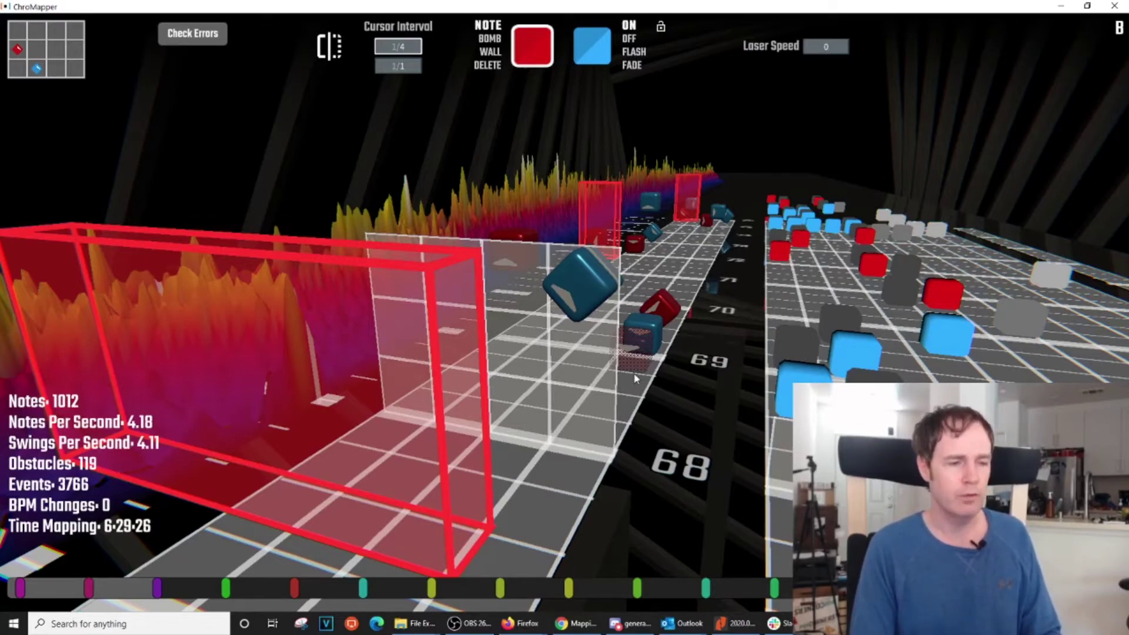
Step: Play the map from beat 68 to about beat 76, stop playback and return to about beat 74
key("space")
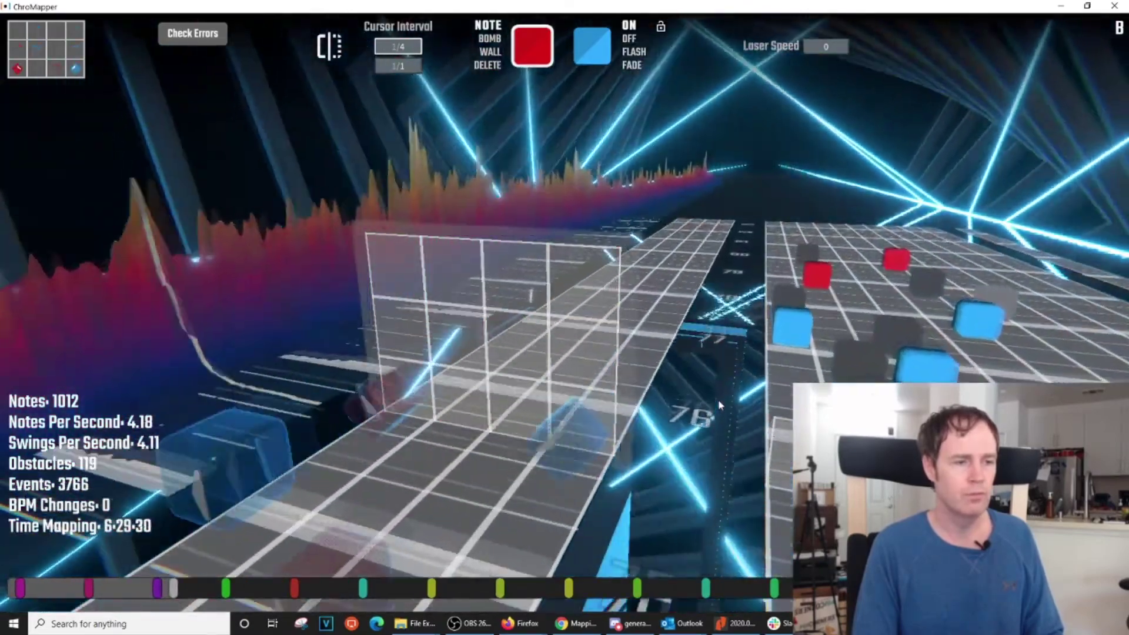
key("space")
scroll(739, 393, "down", 10)
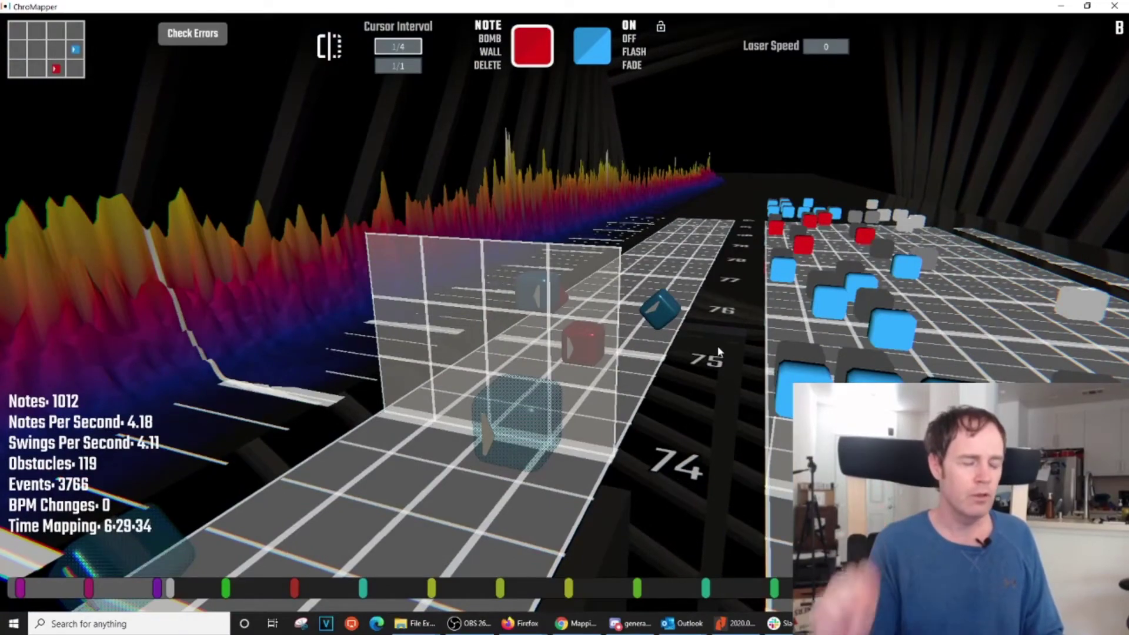
Step: Move the second-lane blue note and the third-lane red note back to the cursor's beat just before beat 75, keeping their lanes and rows
scroll(595, 373, "down", 1)
scroll(689, 425, "up", 4)
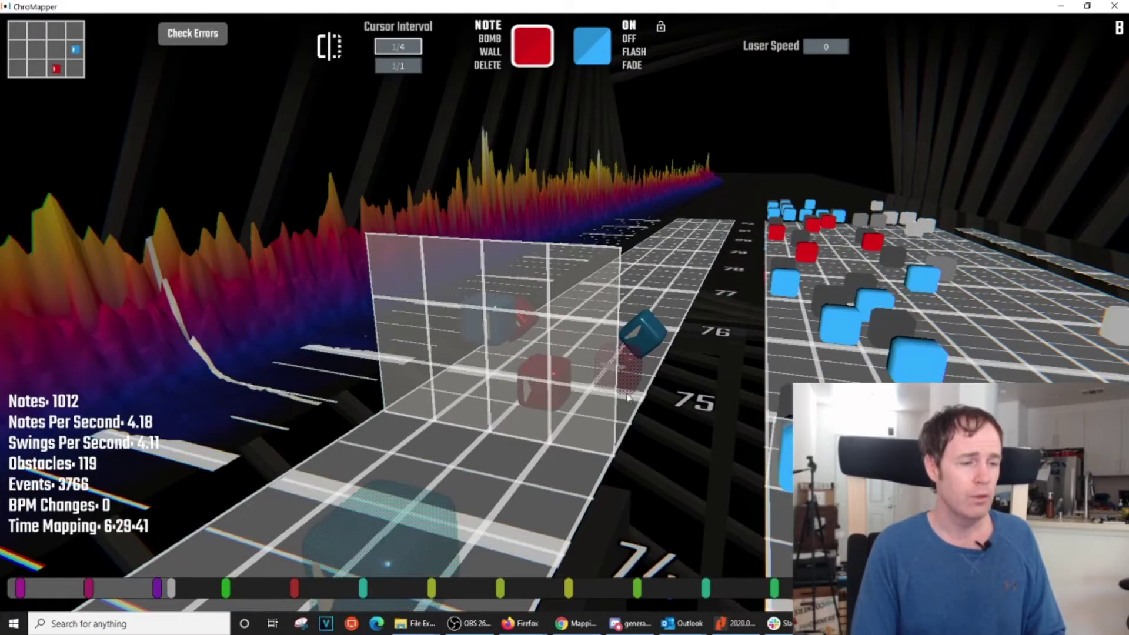
scroll(676, 411, "down", 1)
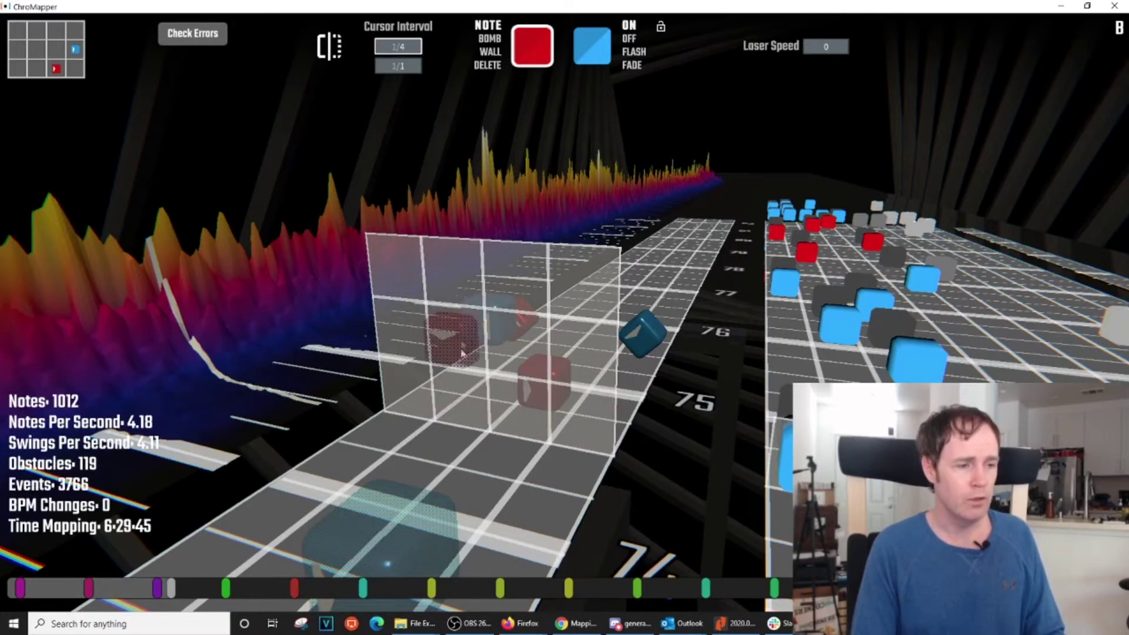
left_click(467, 334, "alt")
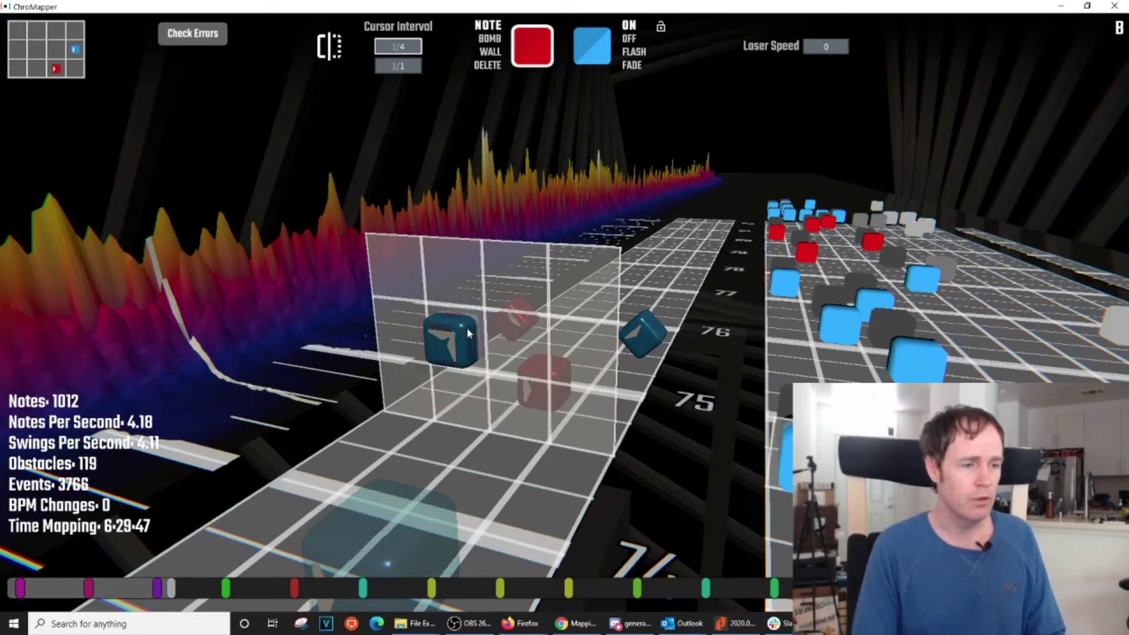
left_click(539, 403, "alt")
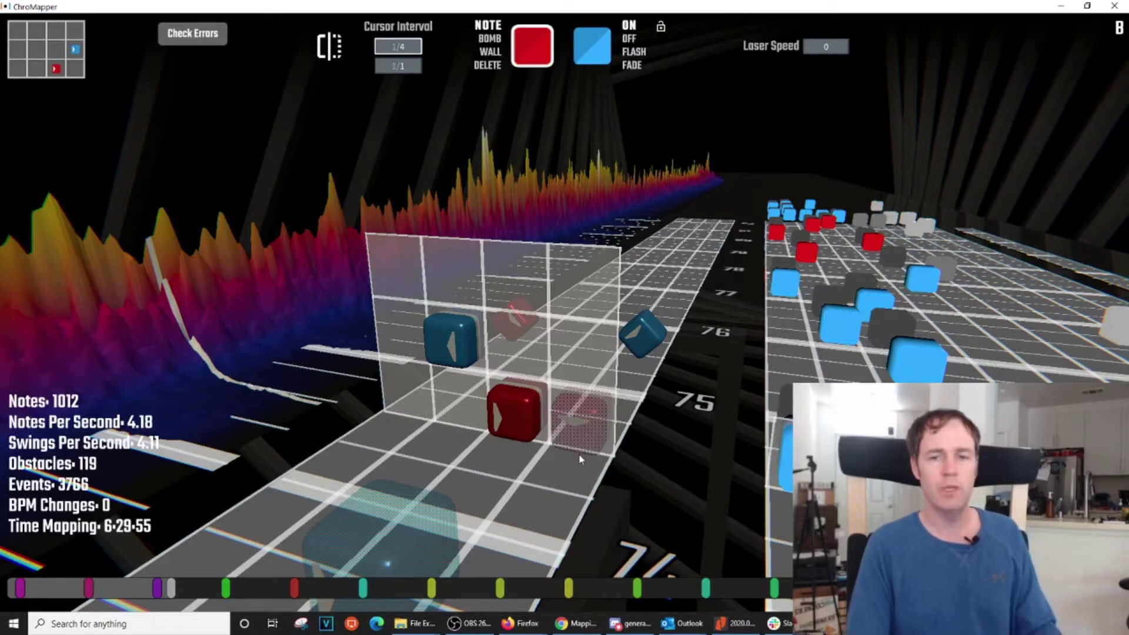
Step: Go back to about beat 70, delete the blue and red notes beyond beat 71, undo both deletions and try redo
scroll(612, 375, "down", 16)
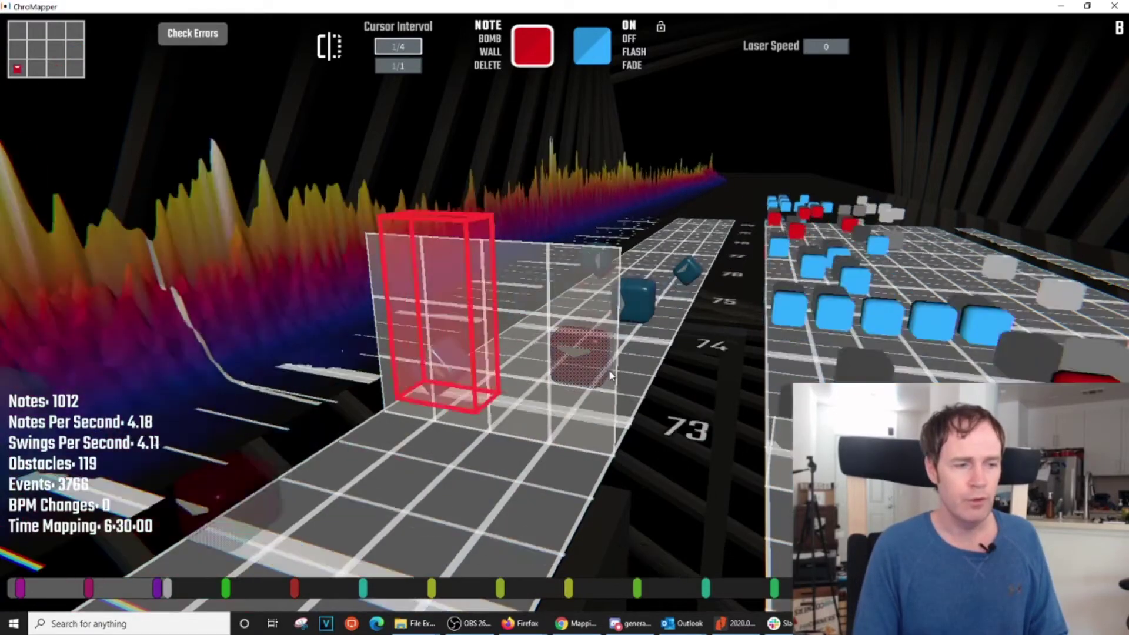
scroll(612, 375, "down", 1)
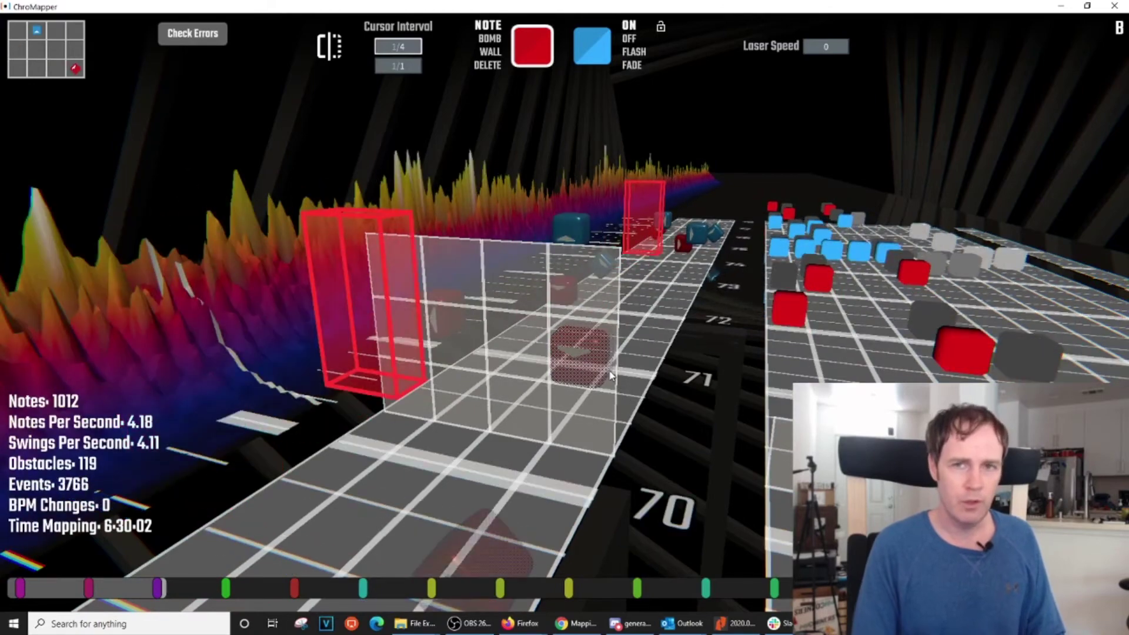
scroll(586, 382, "down", 3)
scroll(586, 382, "down", 2)
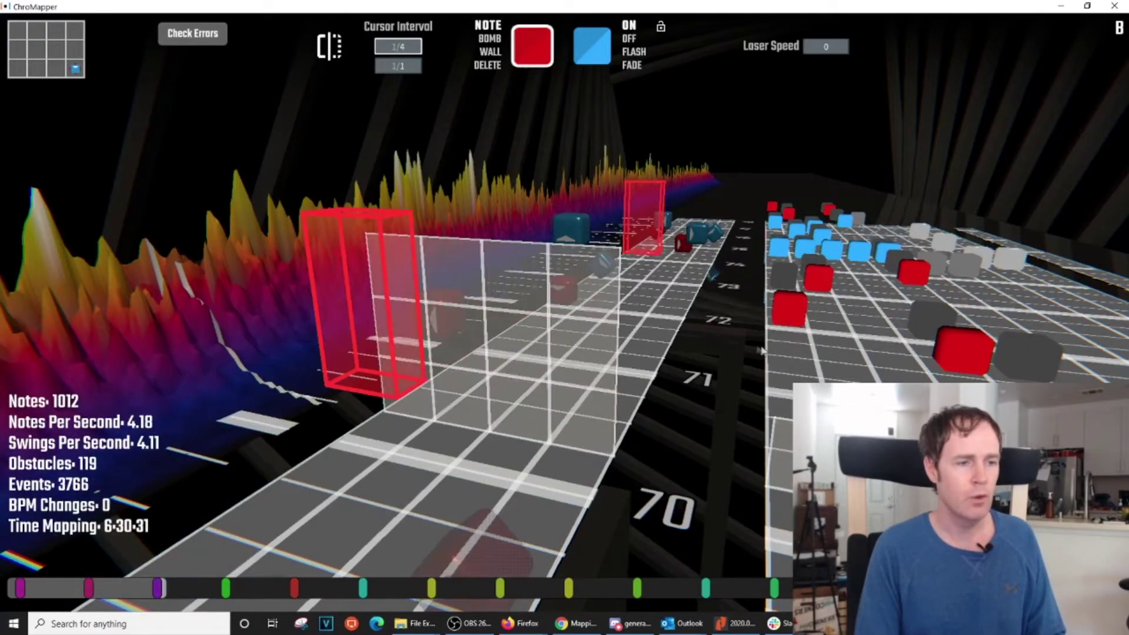
right_click(574, 232)
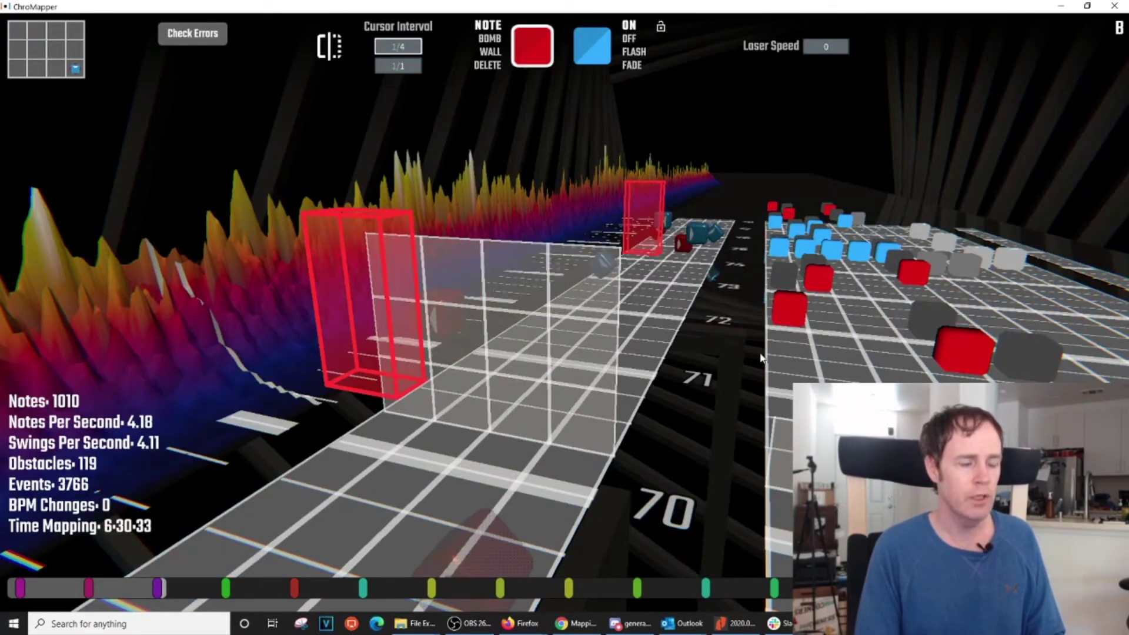
key("ctrl+z")
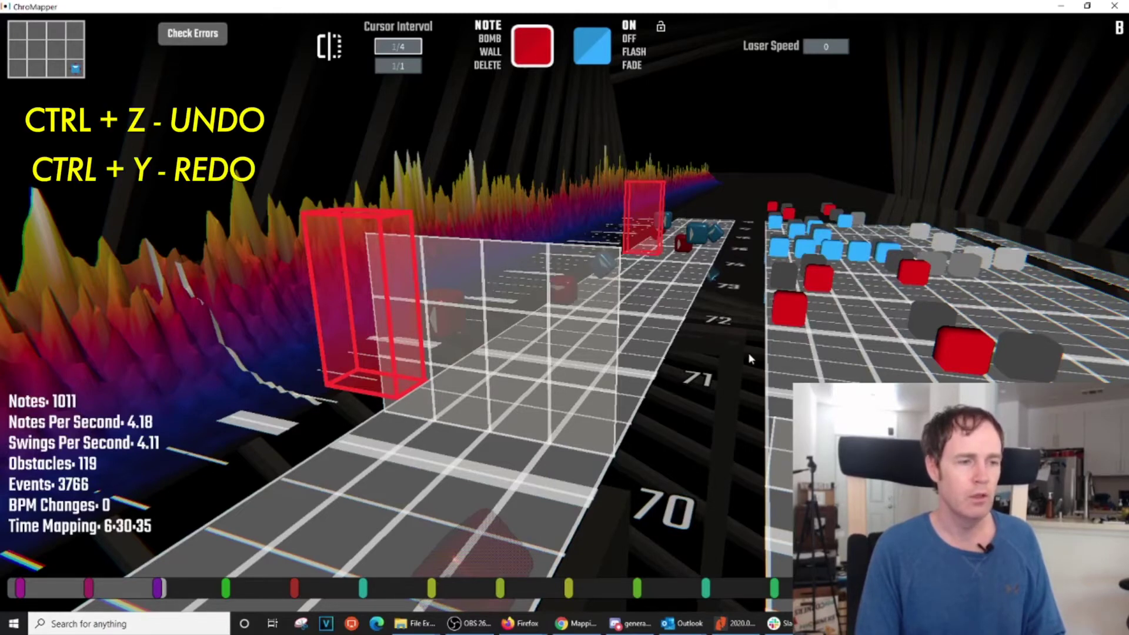
key("ctrl+z")
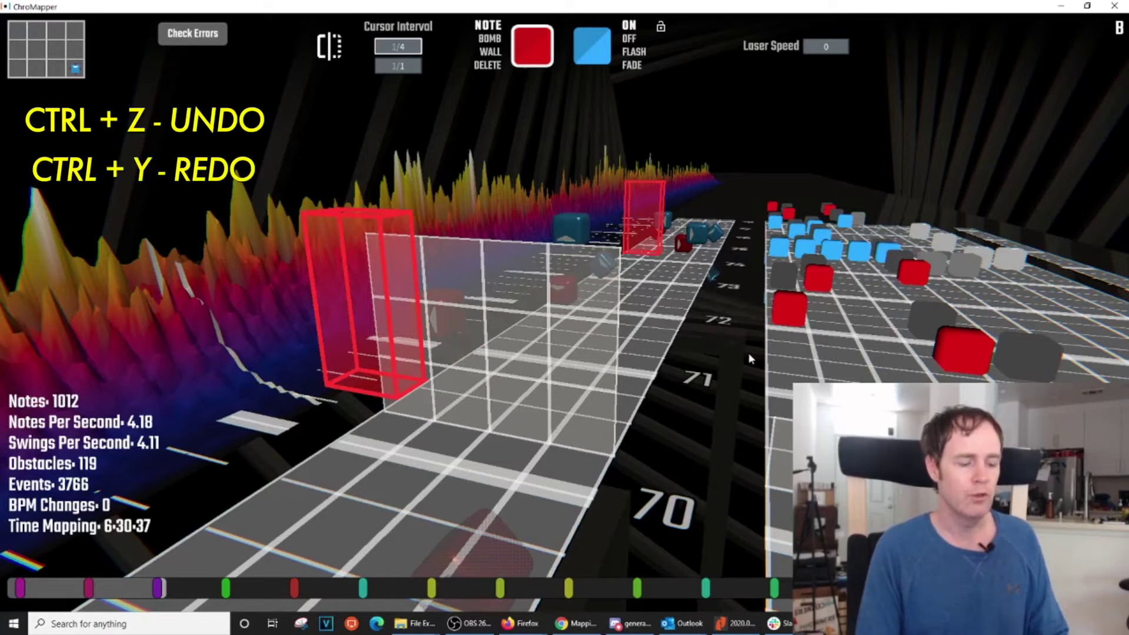
key("ctrl+y")
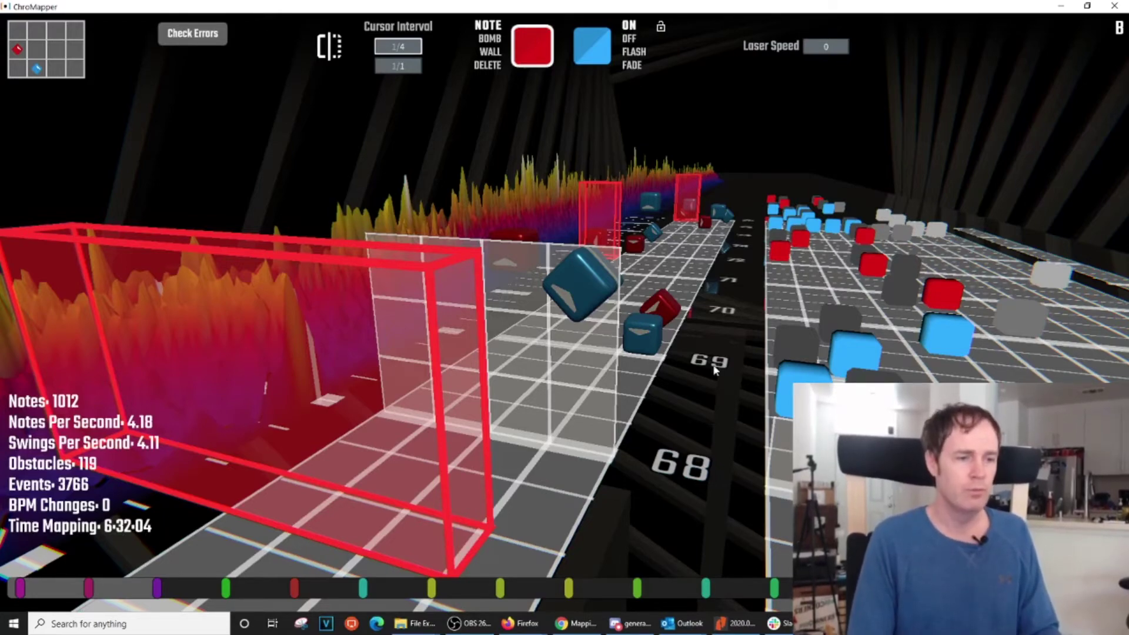
Step: Play the map from about beat 68 and examine the note placement between beats 74 and 76
scroll(714, 369, "down", 5)
key("space")
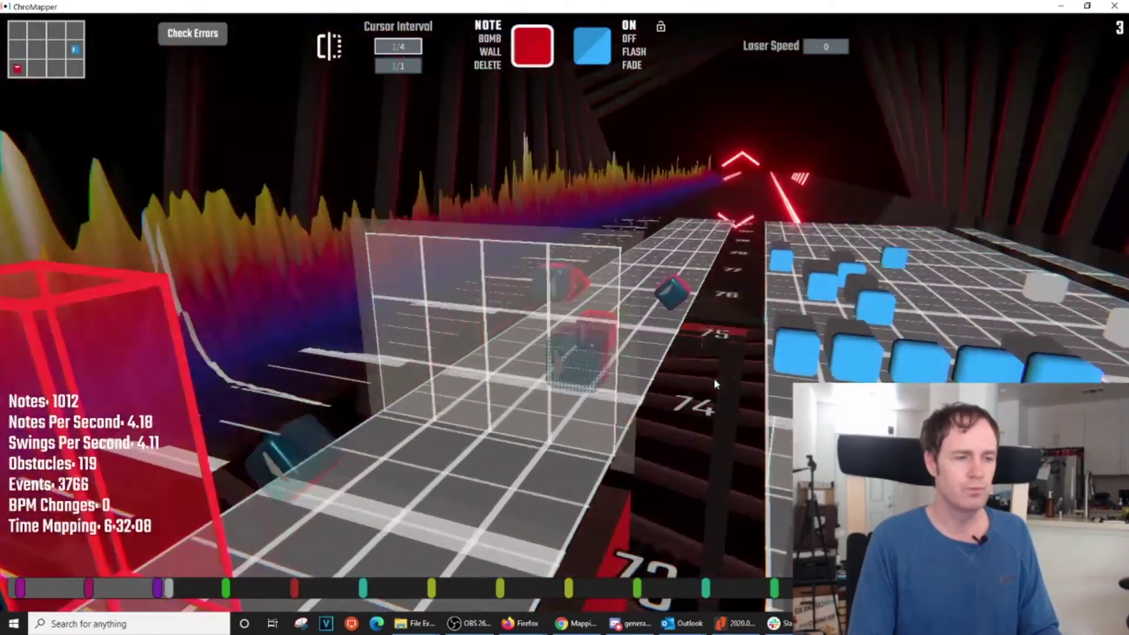
key("space")
scroll(713, 378, "down", 4)
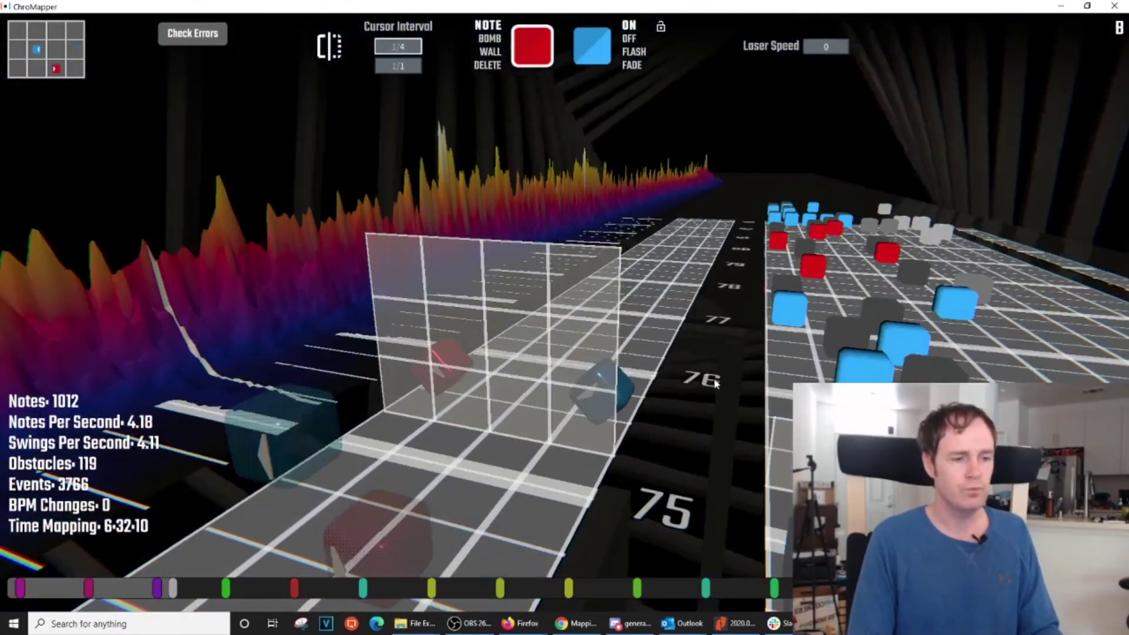
scroll(678, 362, "down", 2)
scroll(696, 377, "up", 1)
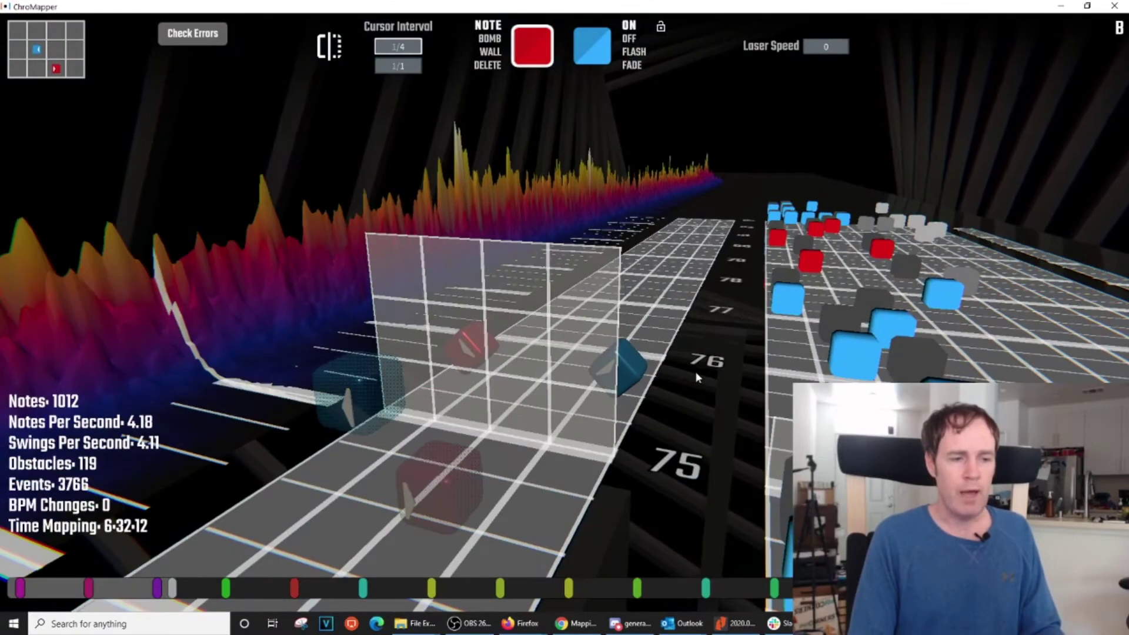
scroll(698, 374, "down", 4)
scroll(702, 371, "up", 6)
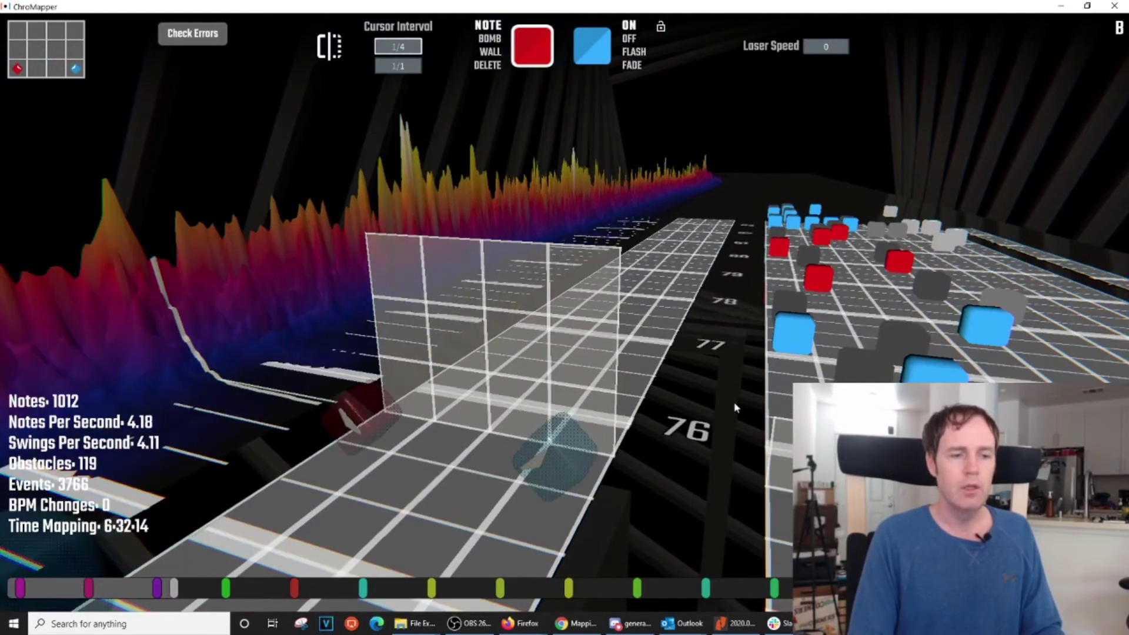
scroll(735, 407, "down", 1)
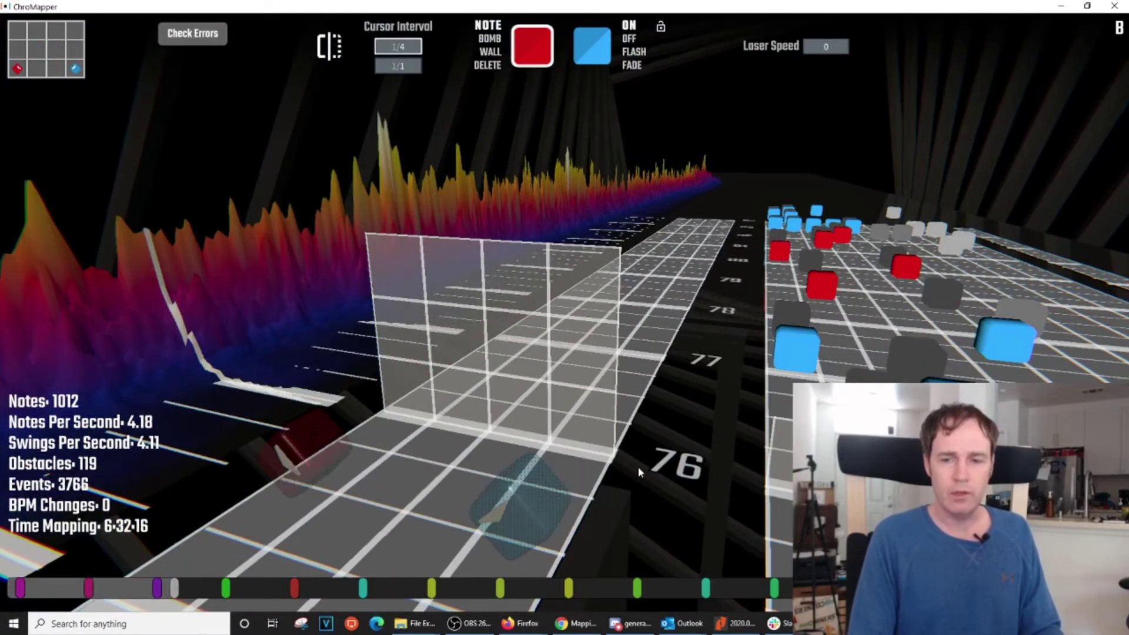
scroll(640, 461, "down", 6)
scroll(639, 438, "down", 2)
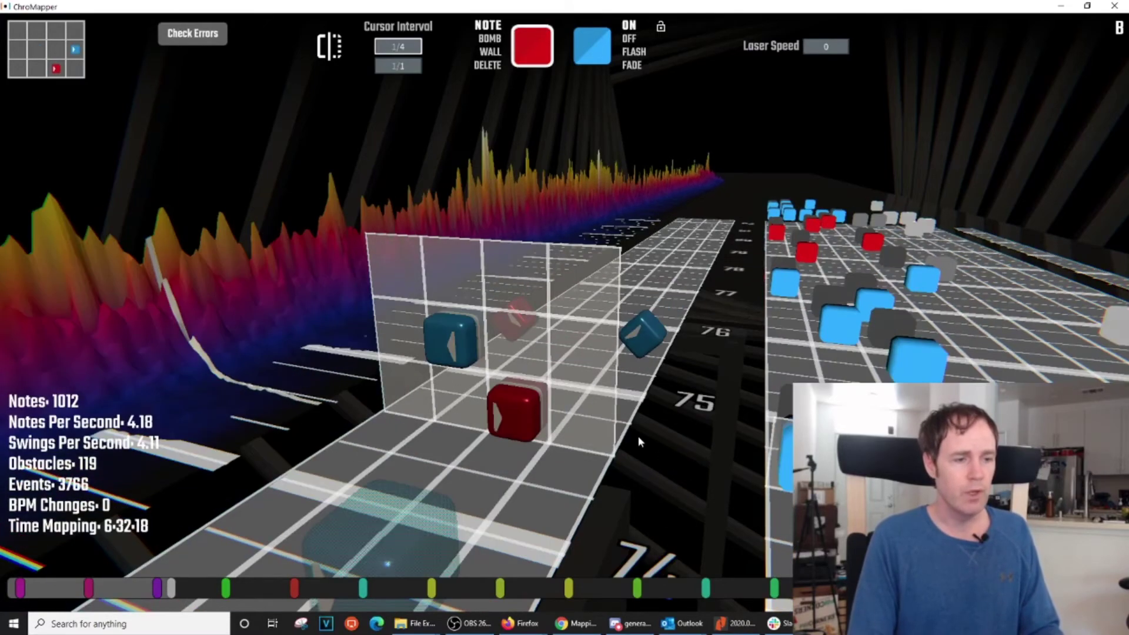
Step: Examine the section from beat 68 through beat 75 by moving back and forth along the track
scroll(637, 436, "down", 15)
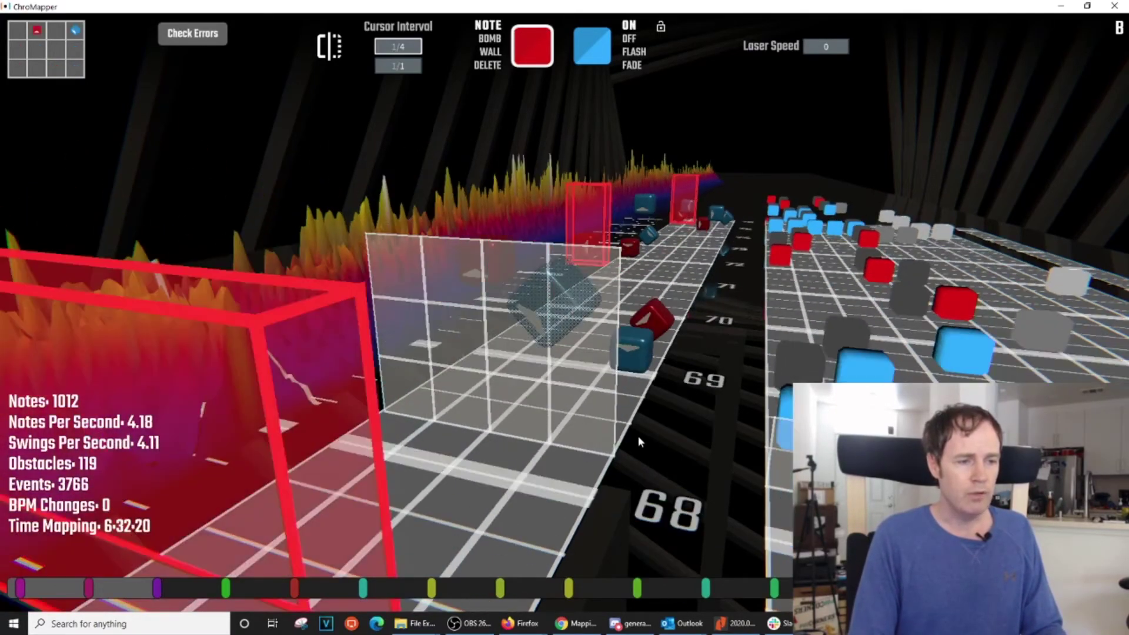
scroll(638, 435, "down", 2)
scroll(637, 435, "up", 2)
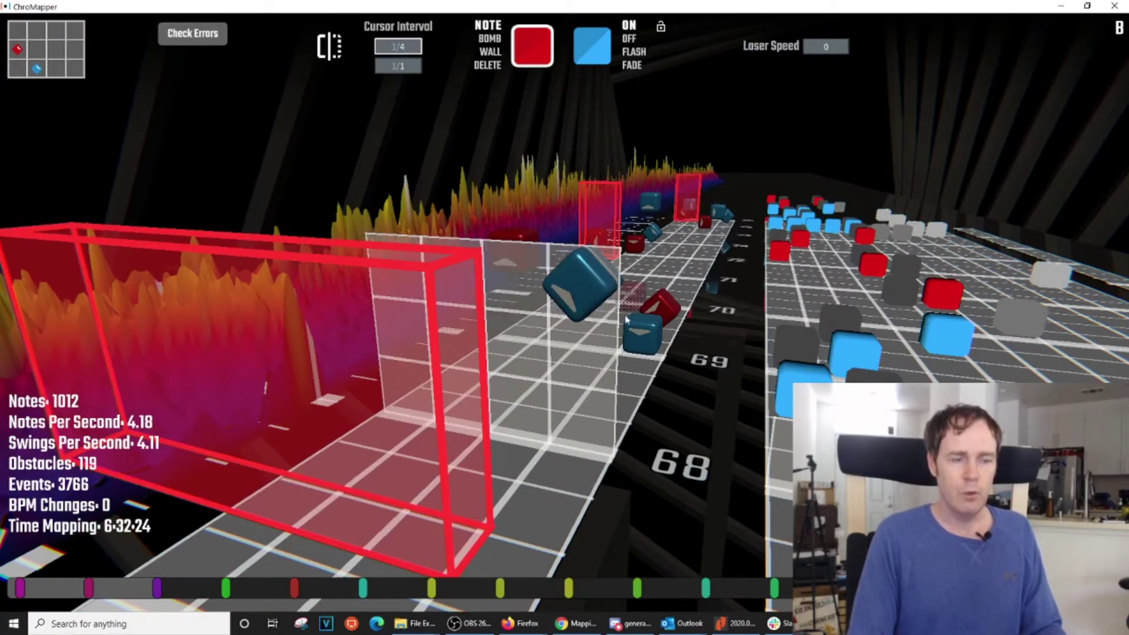
scroll(633, 326, "up", 8)
scroll(633, 326, "up", 16)
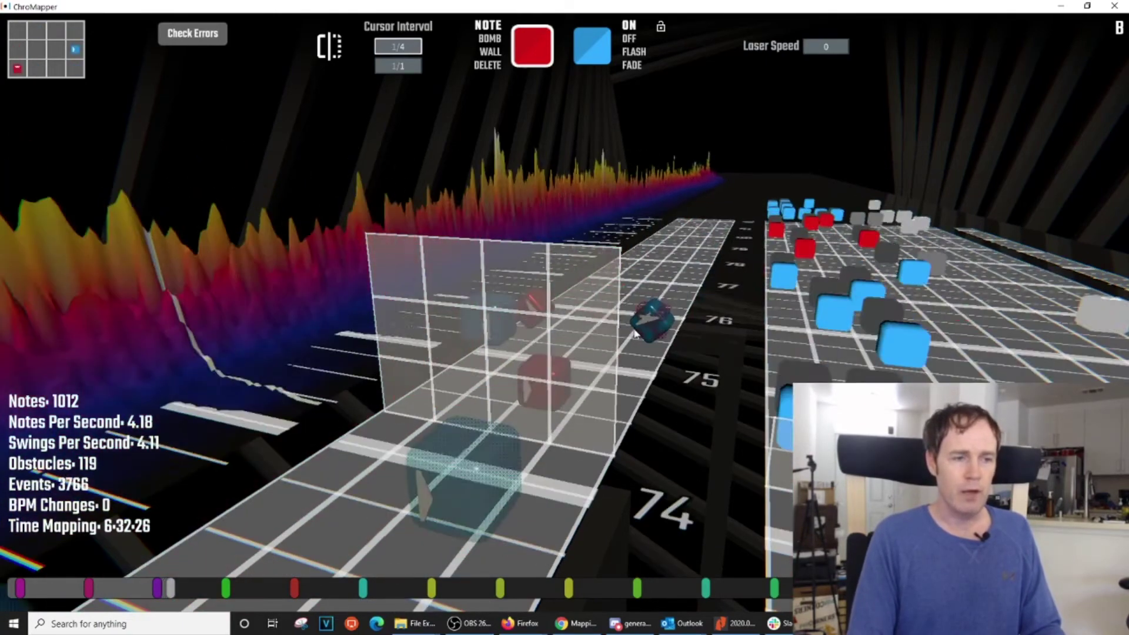
scroll(634, 333, "up", 2)
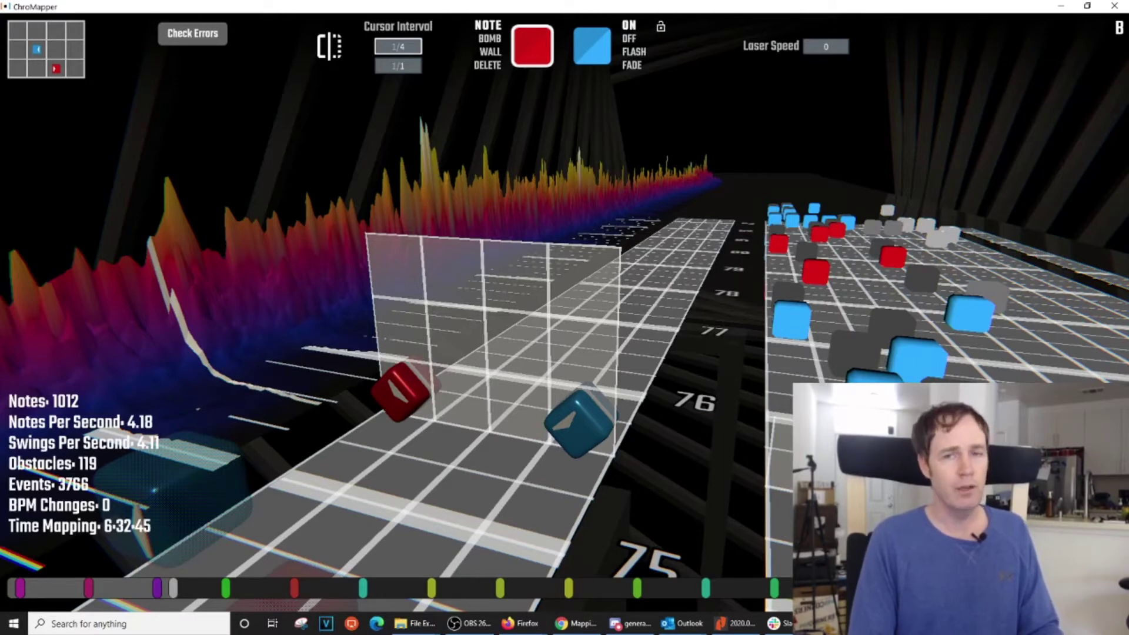
Step: Start a range selection just past beat 68 in the first lane's bottom row and stretch it across all four lanes and three rows
scroll(575, 379, "down", 2)
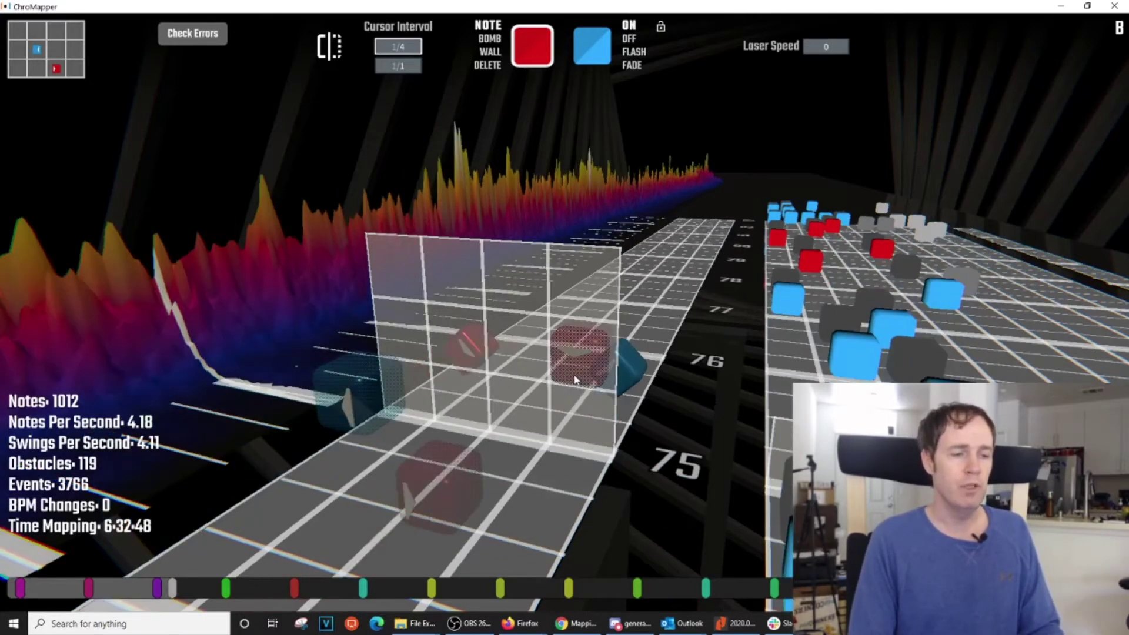
scroll(649, 346, "down", 10)
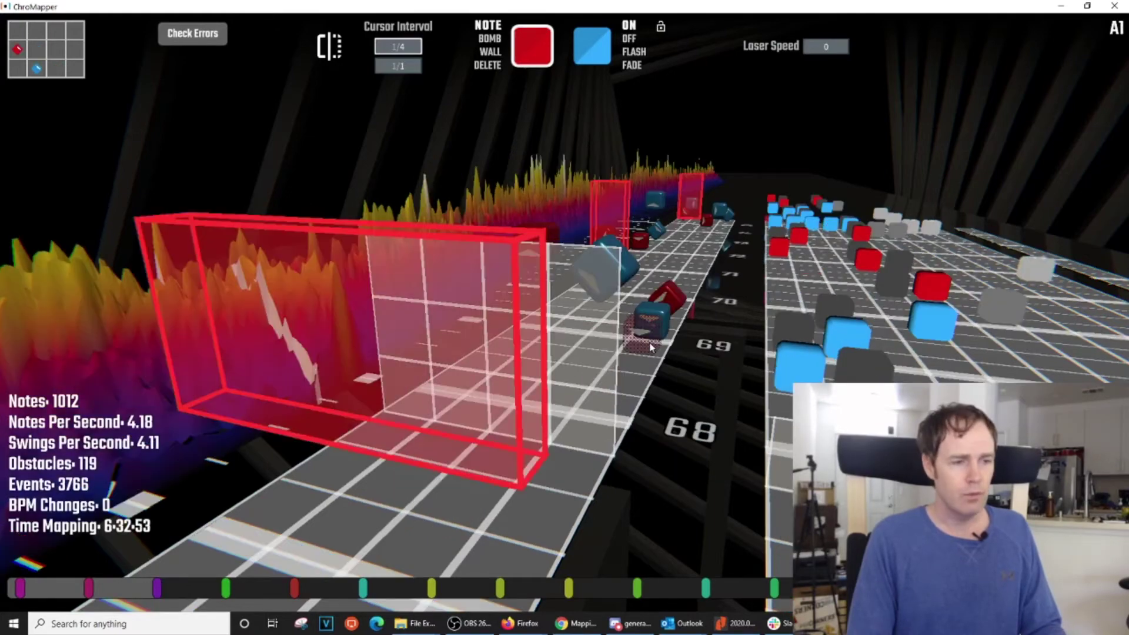
scroll(651, 347, "down", 2)
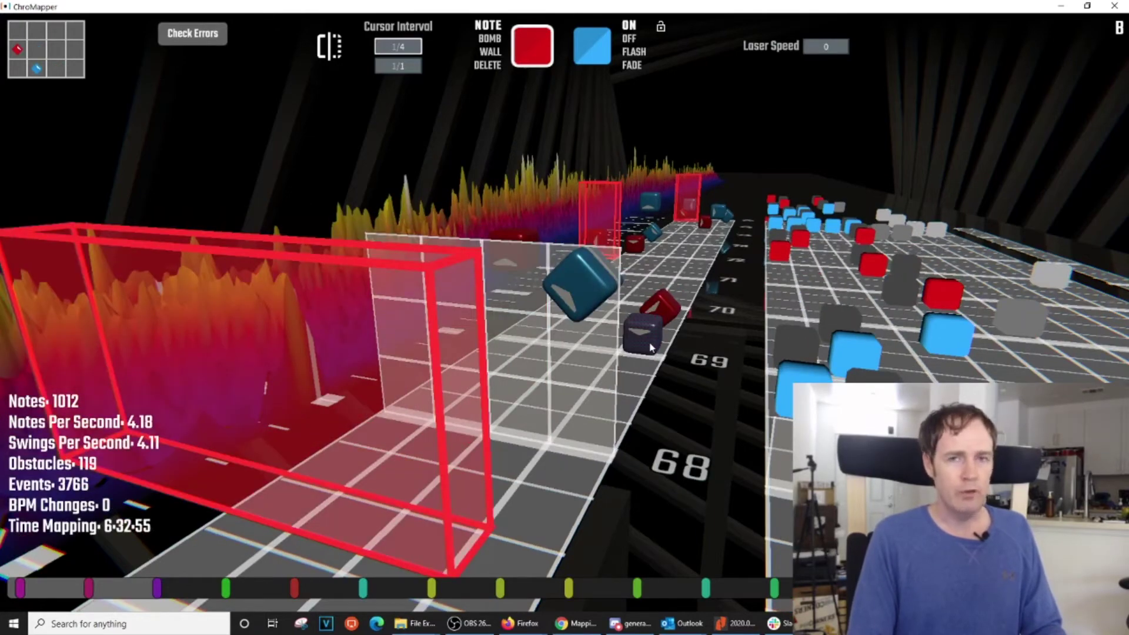
right_click_drag(650, 347, 636, 341)
key("d")
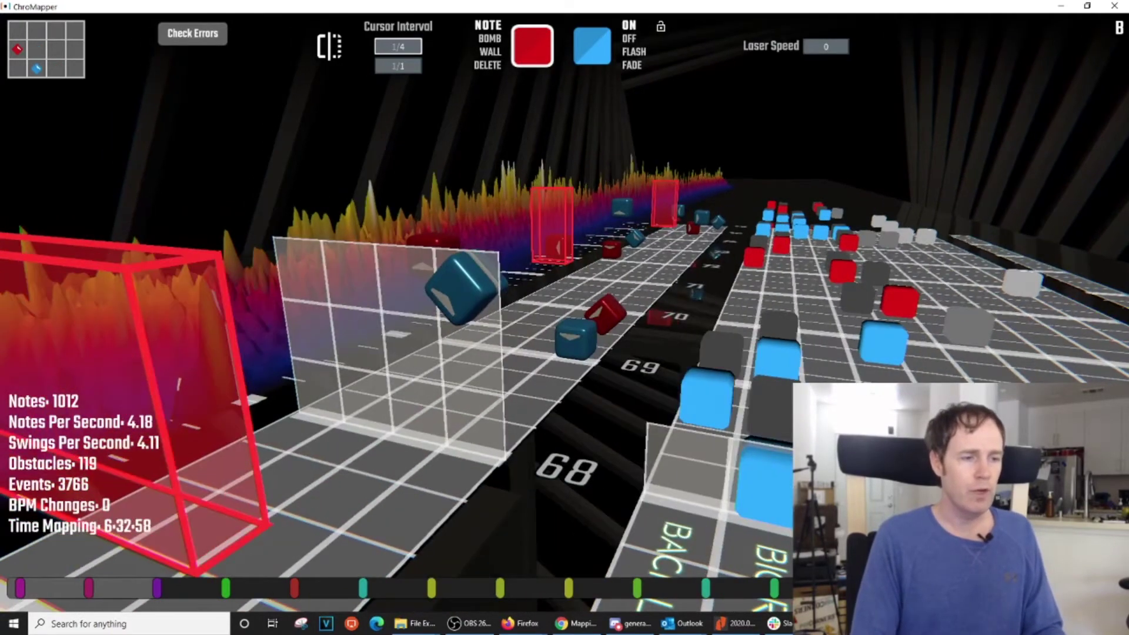
key("a")
right_click_drag(552, 353, 521, 354)
key("d")
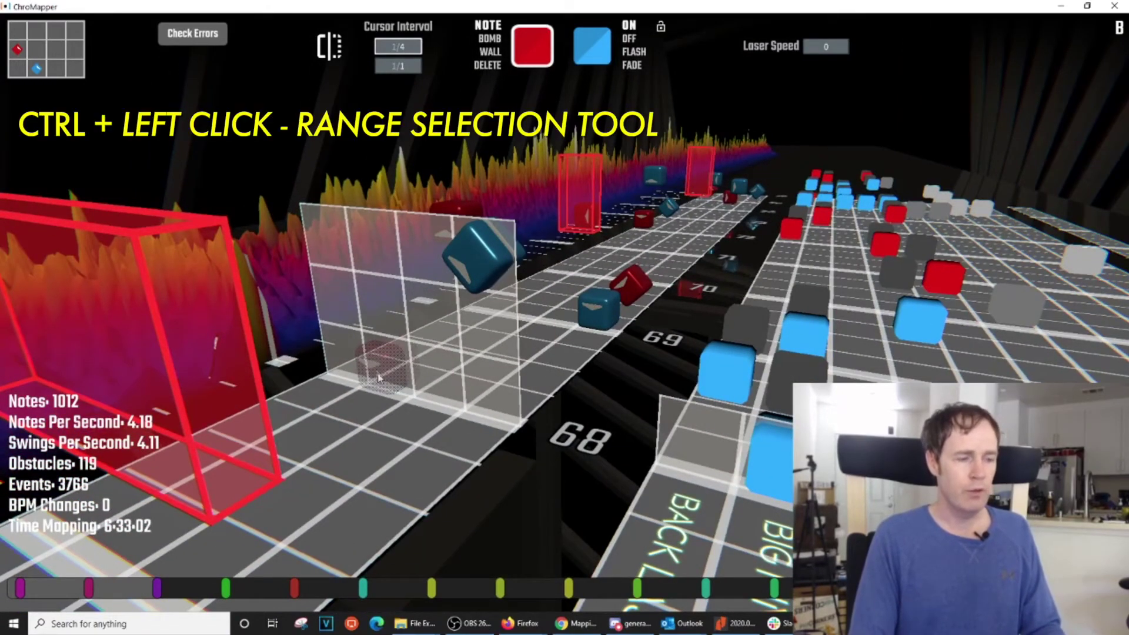
key("ctrl")
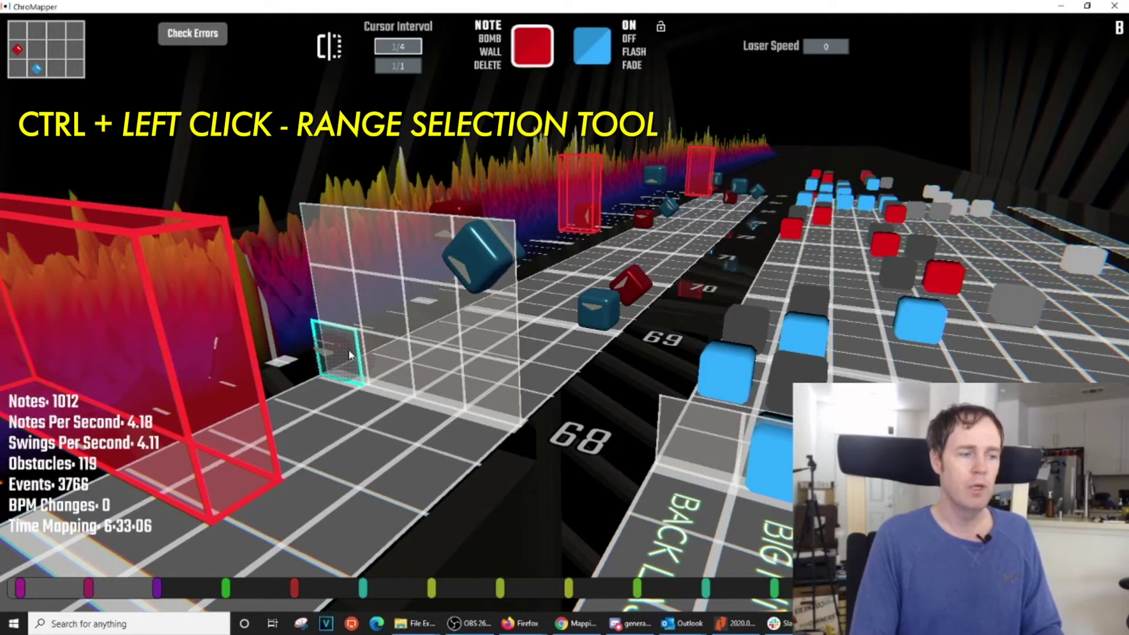
left_click(348, 355, "ctrl")
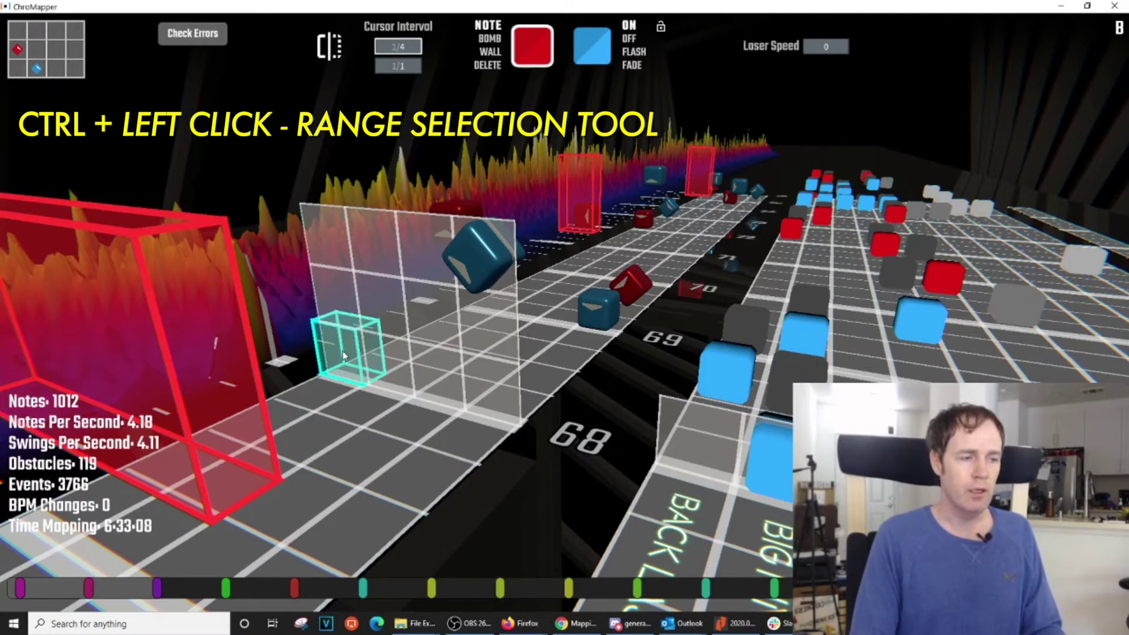
left_click_drag(348, 355, 498, 259, "ctrl")
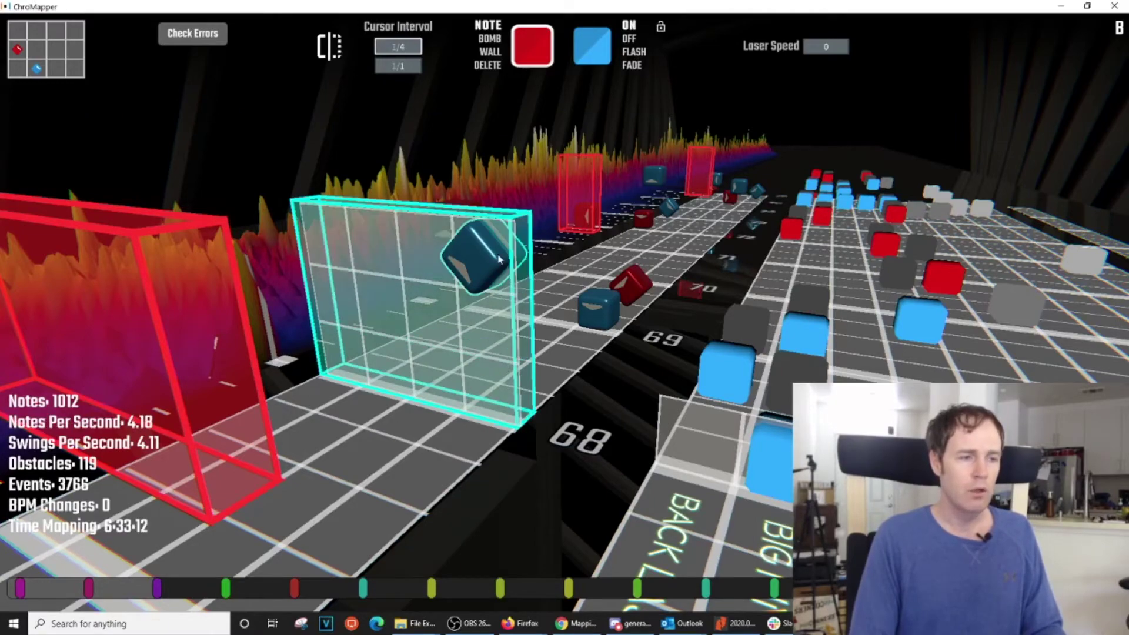
Step: Extend the full-height range selection forward along the track to include the notes and both upright walls ahead, and review it back to beat 68
scroll(507, 263, "up", 10)
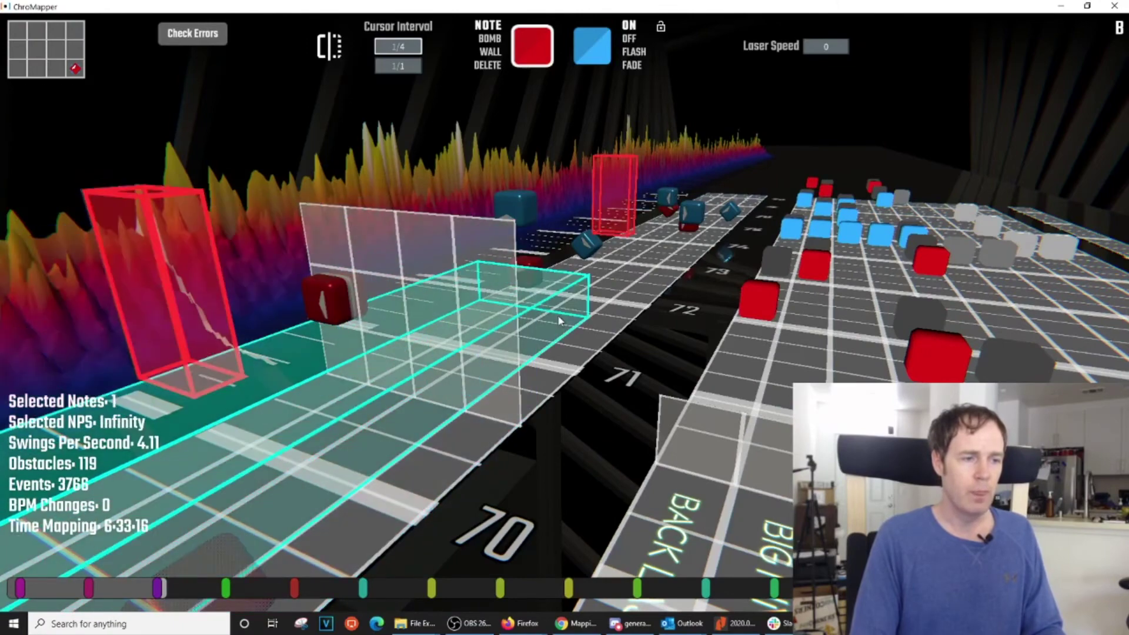
scroll(557, 315, "up", 1)
left_click(557, 315)
left_click_drag(545, 237, 486, 265, "ctrl")
scroll(486, 264, "up", 16, "ctrl")
scroll(485, 265, "up", 3, "ctrl")
scroll(486, 276, "down", 16)
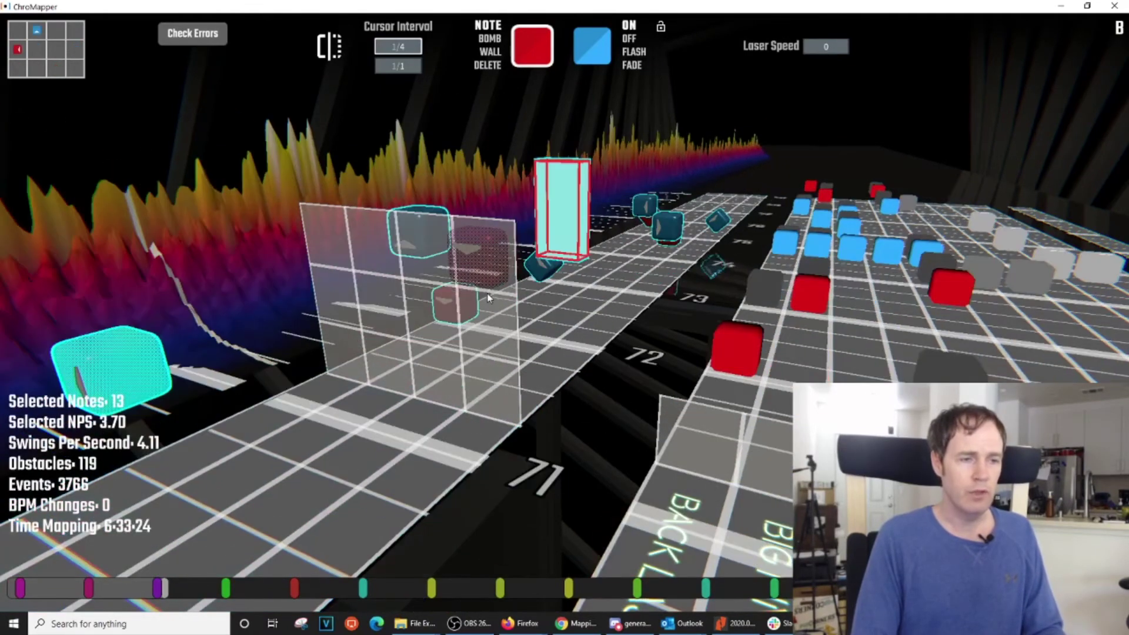
scroll(488, 298, "down", 4)
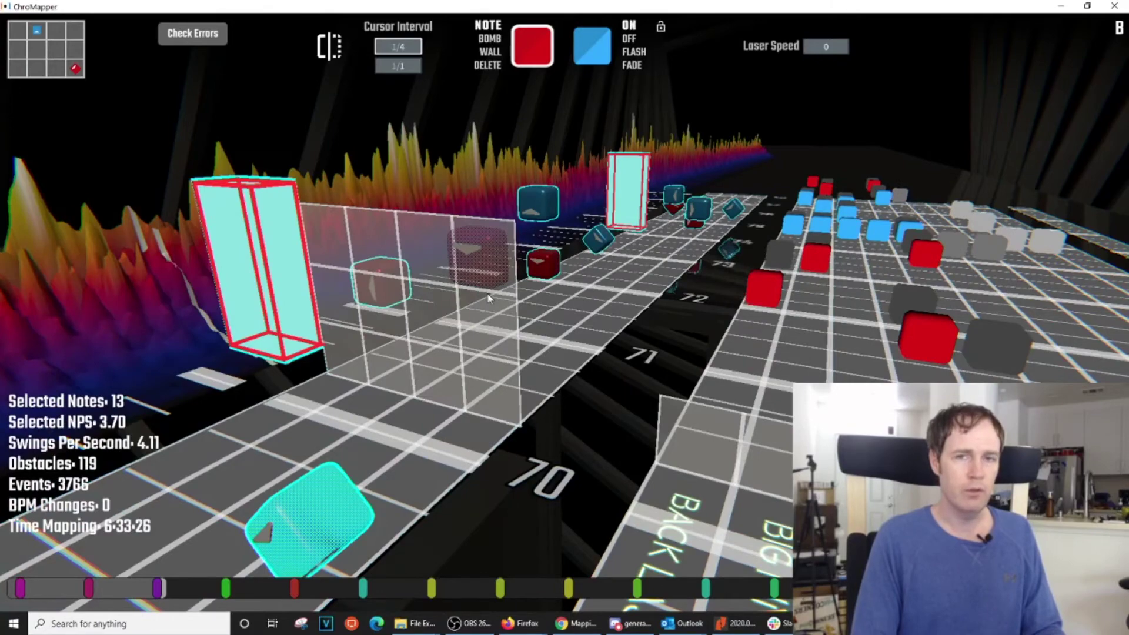
scroll(487, 298, "down", 2)
scroll(488, 298, "down", 12)
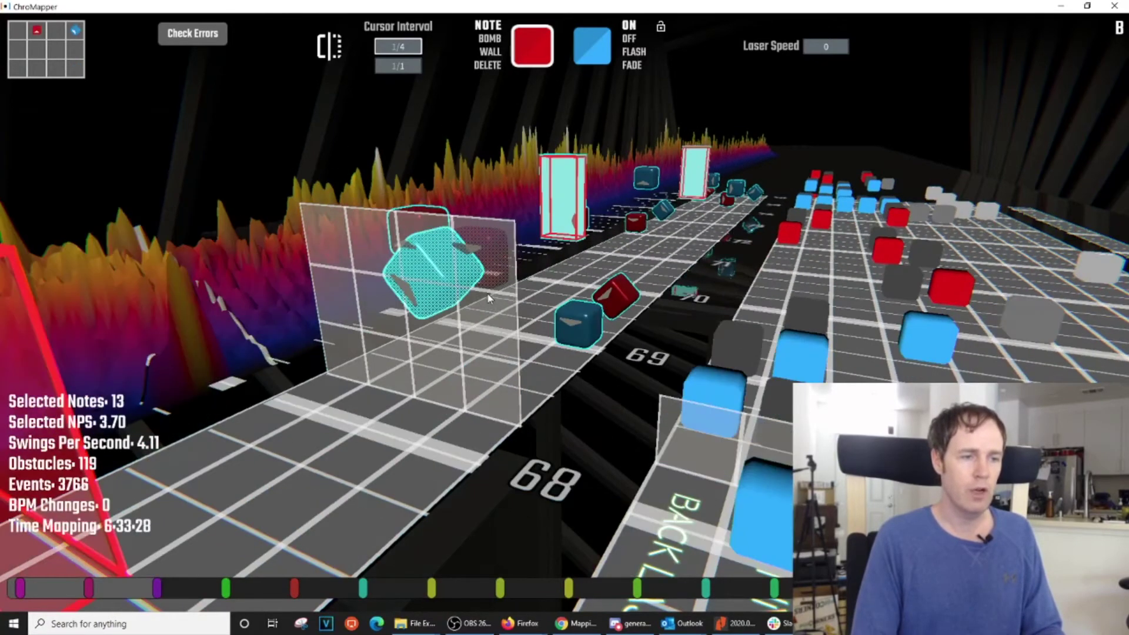
Step: Copy the selected notes and walls from beat 68 onward to the clipboard, review the copied range, and clear the selection
scroll(487, 293, "down", 2)
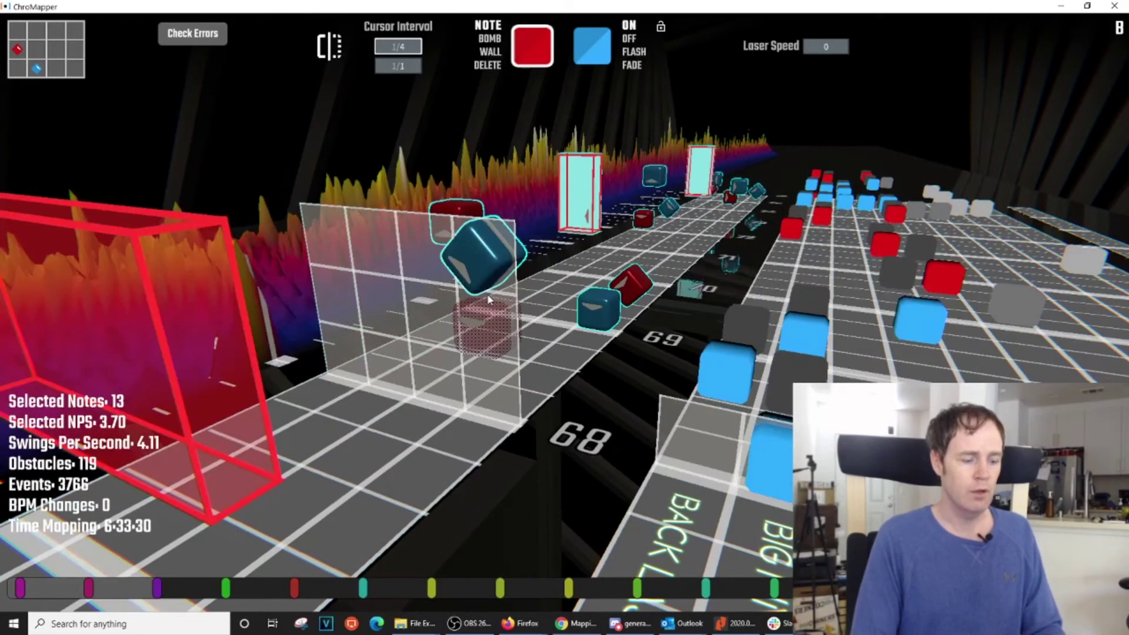
key("ctrl+c")
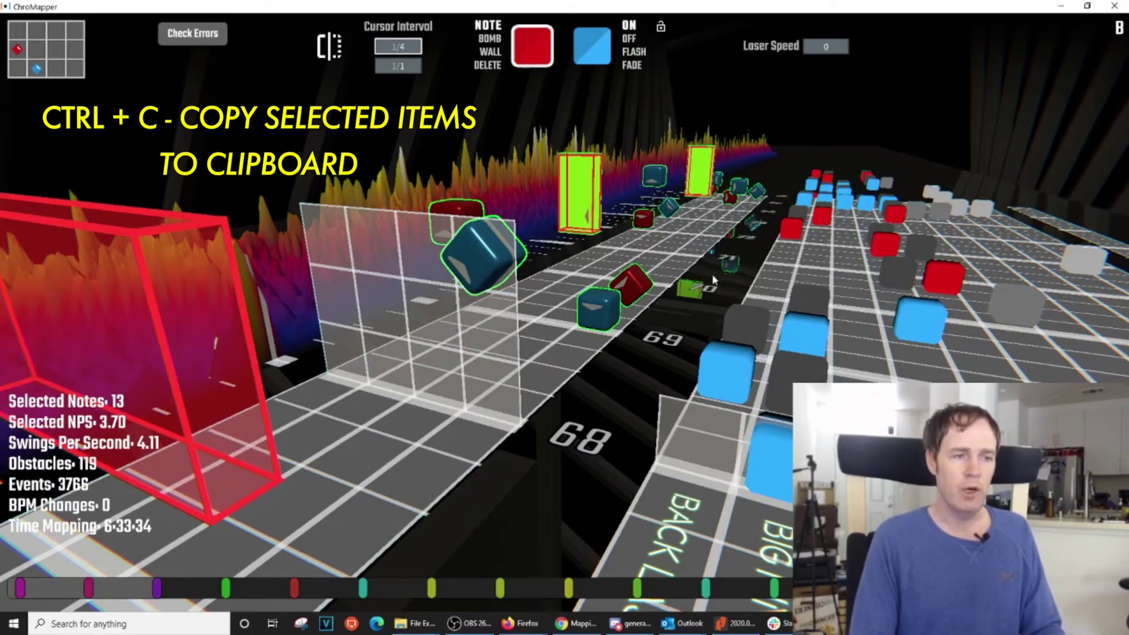
scroll(729, 272, "down", 8)
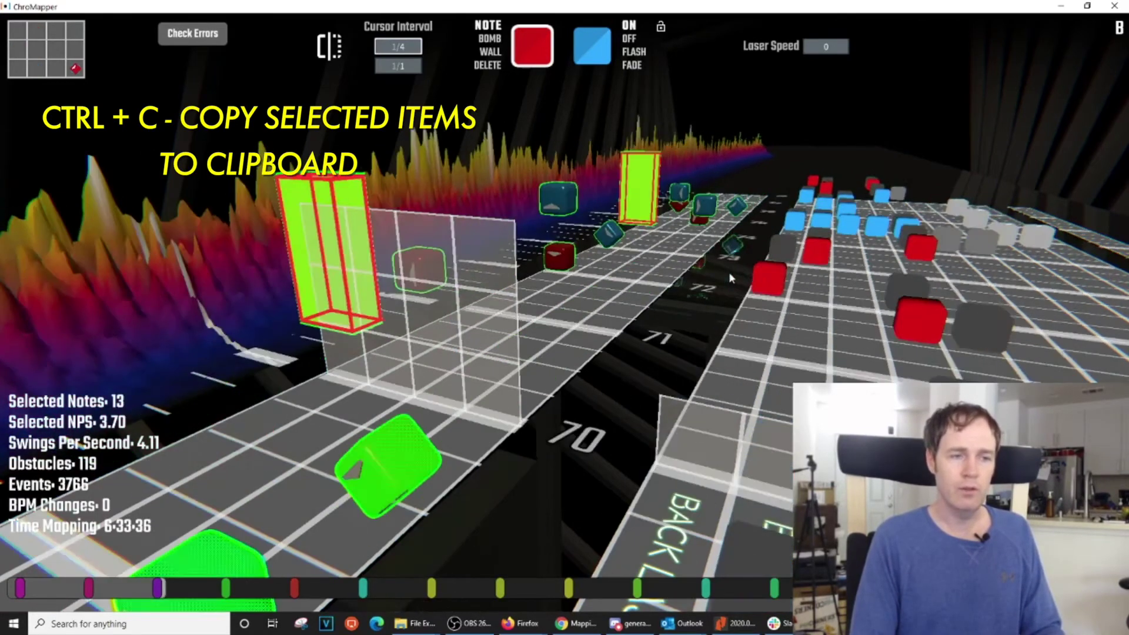
scroll(728, 272, "up", 4)
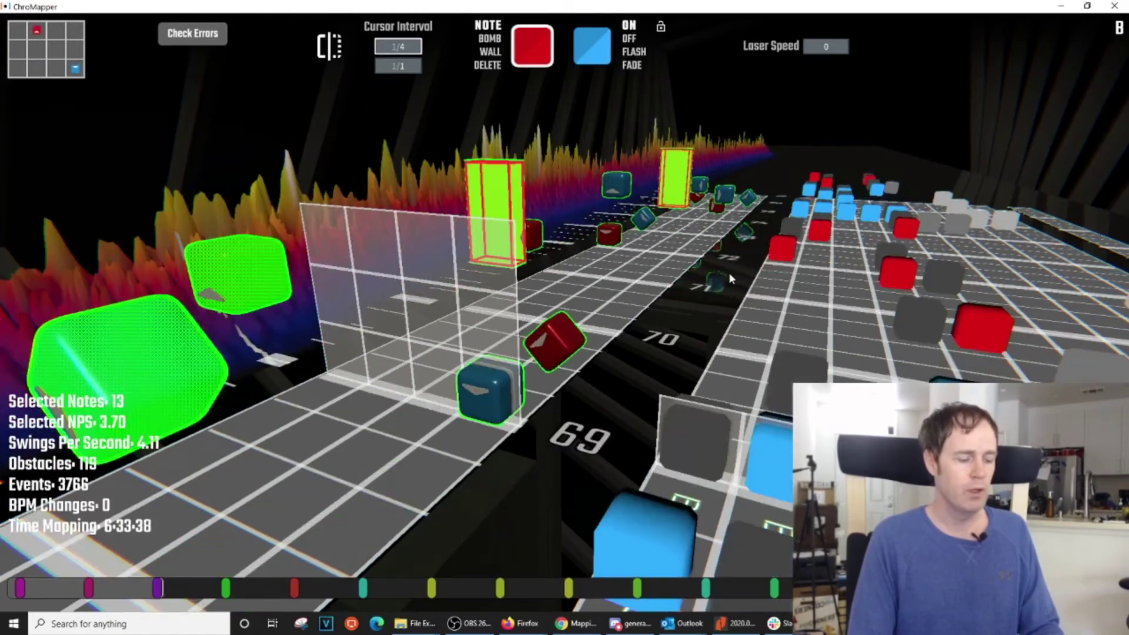
scroll(728, 273, "up", 4)
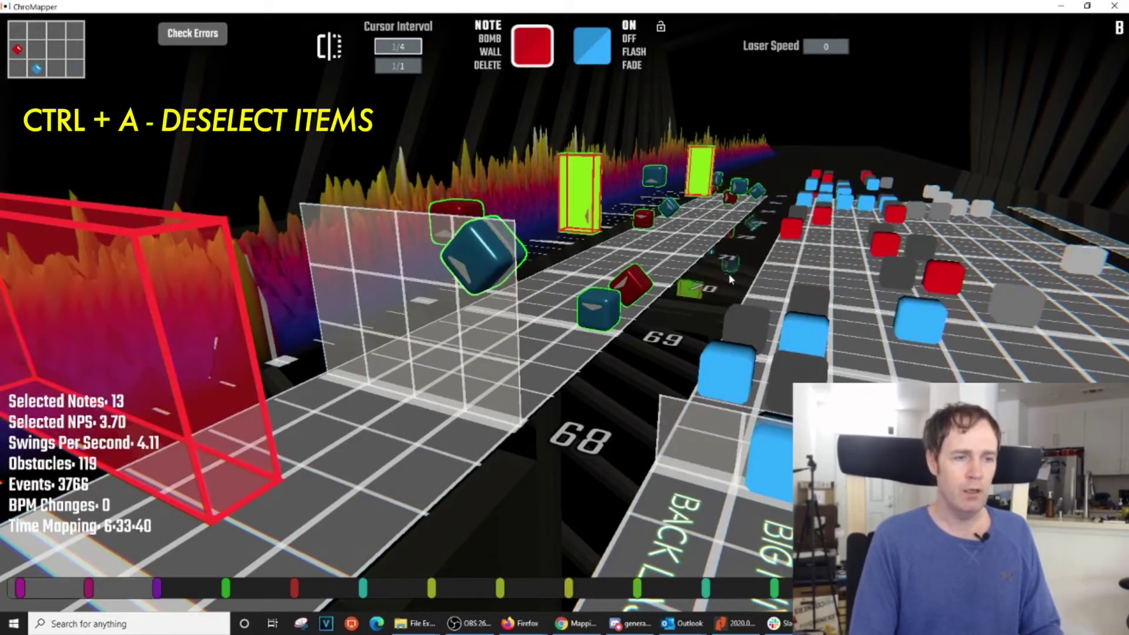
key("ctrl+a")
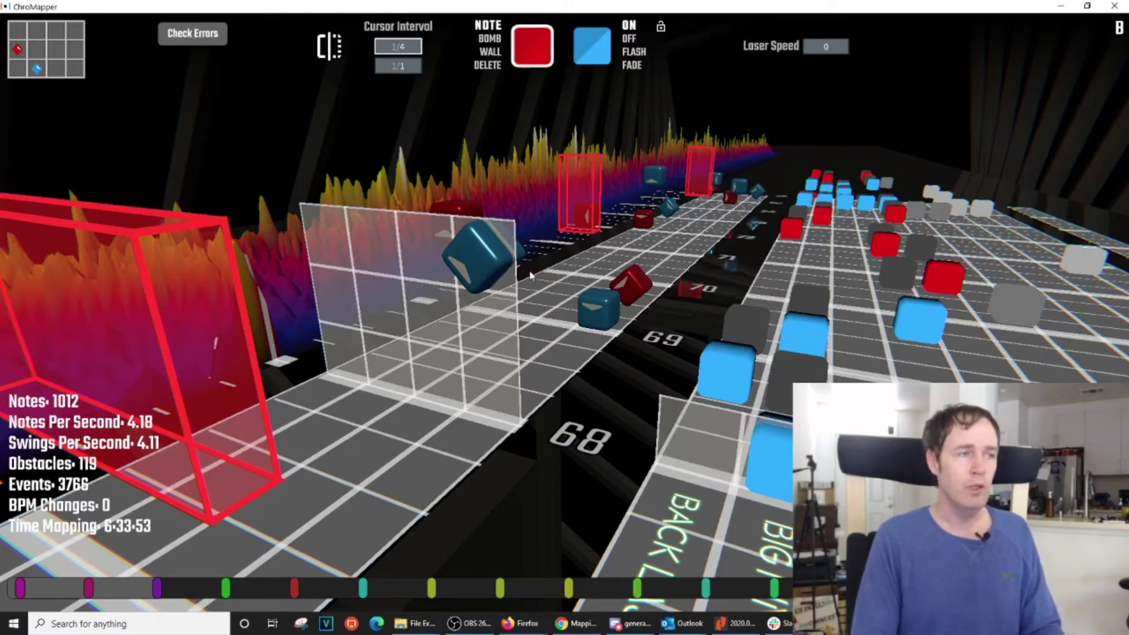
Step: Select individual notes and both upright walls one by one ahead of beat 68, and clear the selection
left_click(480, 263, "shift")
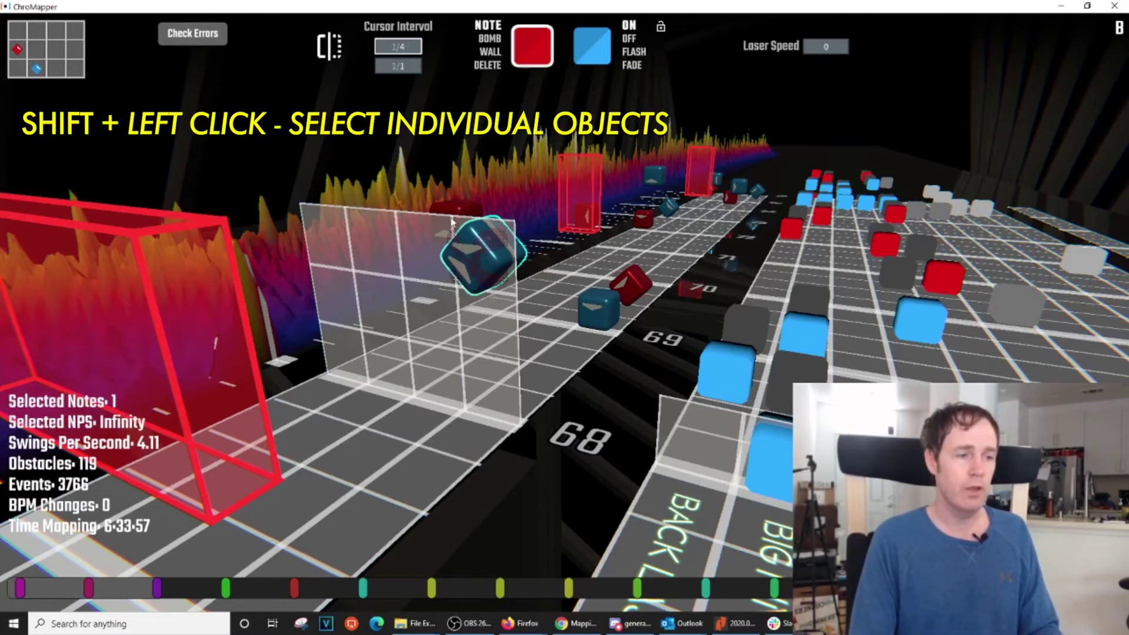
left_click(570, 185, "shift")
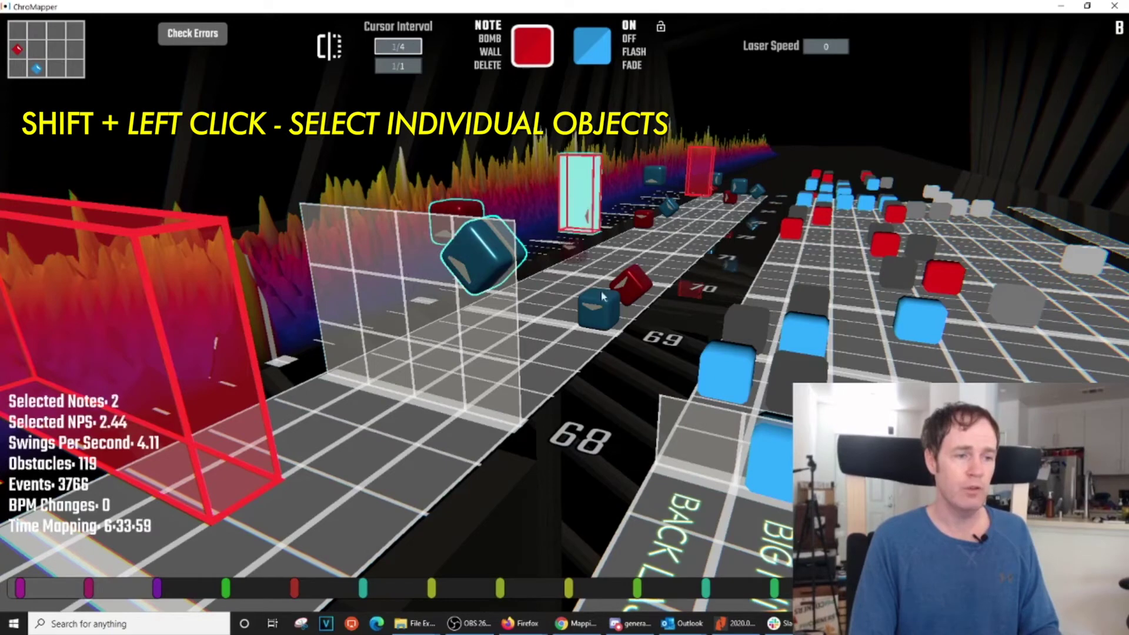
left_click(598, 307, "shift")
left_click(645, 211, "shift")
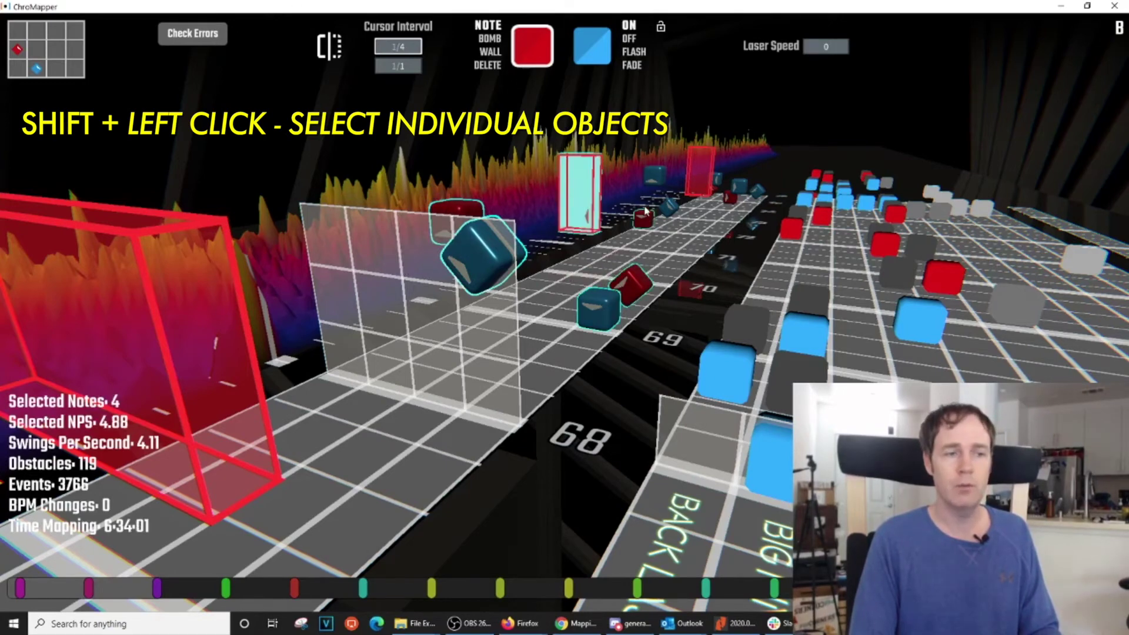
left_click(699, 189, "shift")
left_click(670, 206, "shift")
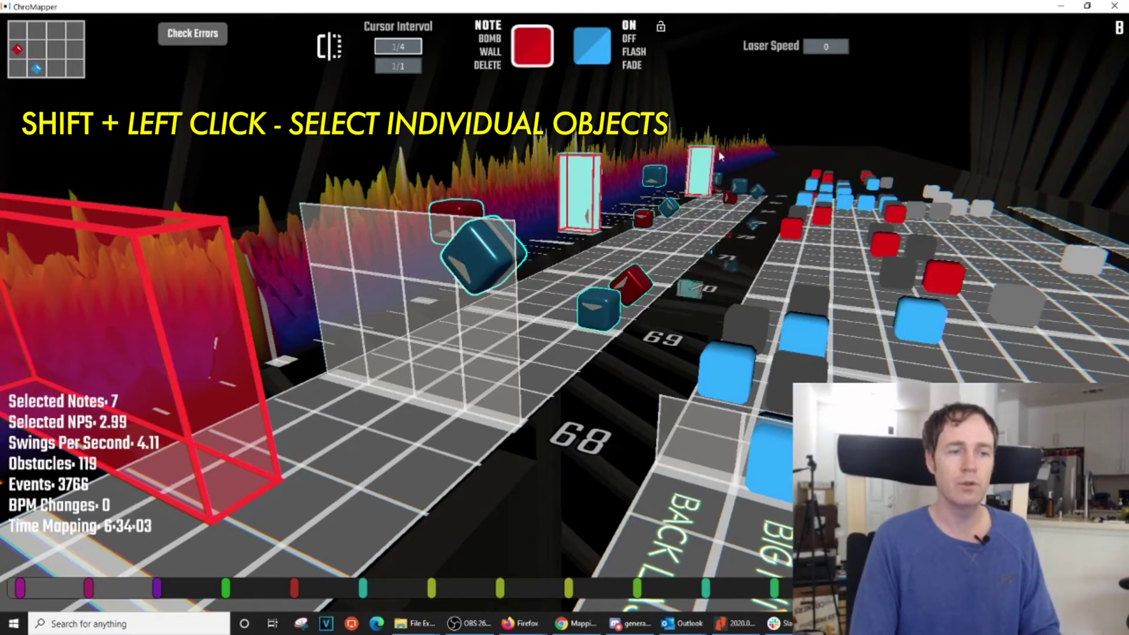
key("ctrl+a")
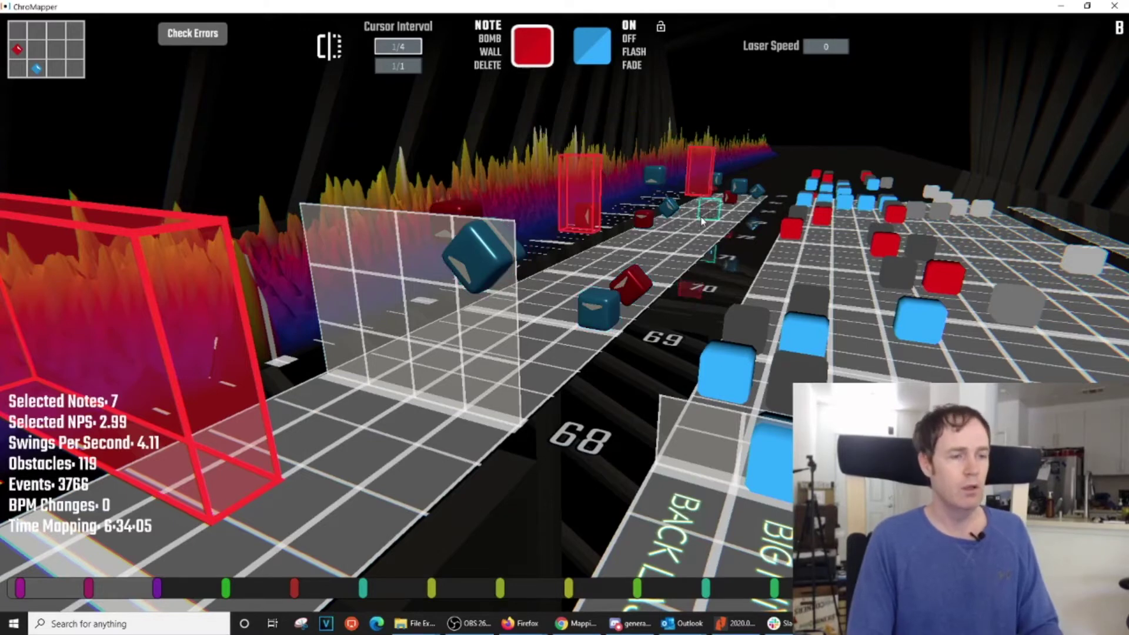
Step: Select the first blue note past beat 68 and, with a 1/1 cursor interval, extend the selection through the blue note between beats 75 and 76
left_click(486, 268)
key("grave")
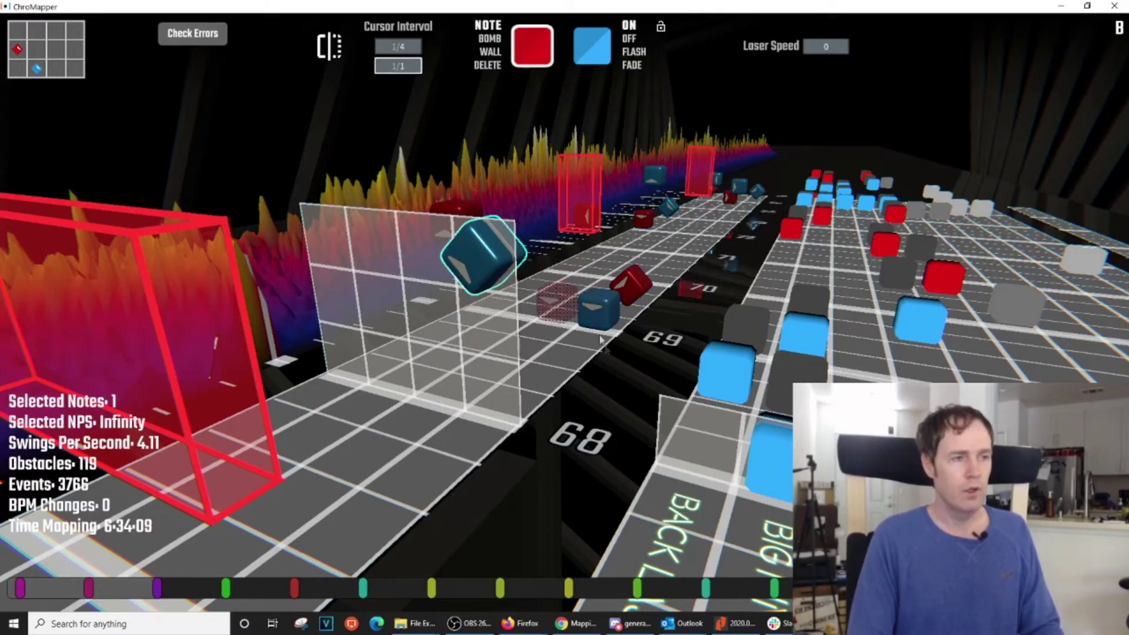
scroll(605, 350, "up", 6)
scroll(609, 348, "down", 1)
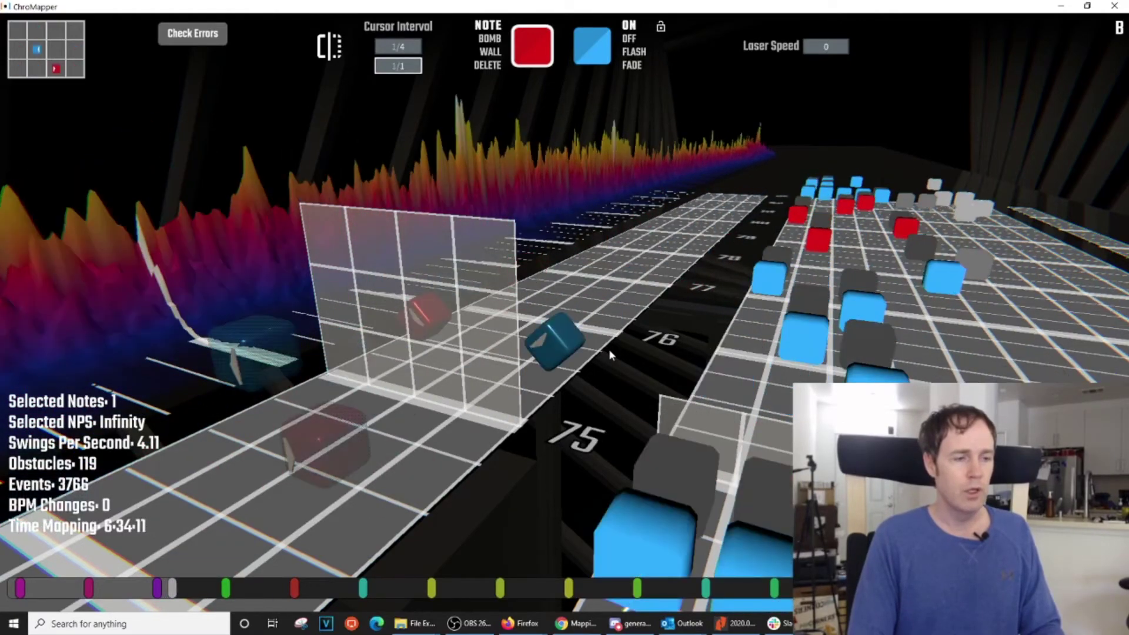
left_click(553, 340, "ctrl+shift")
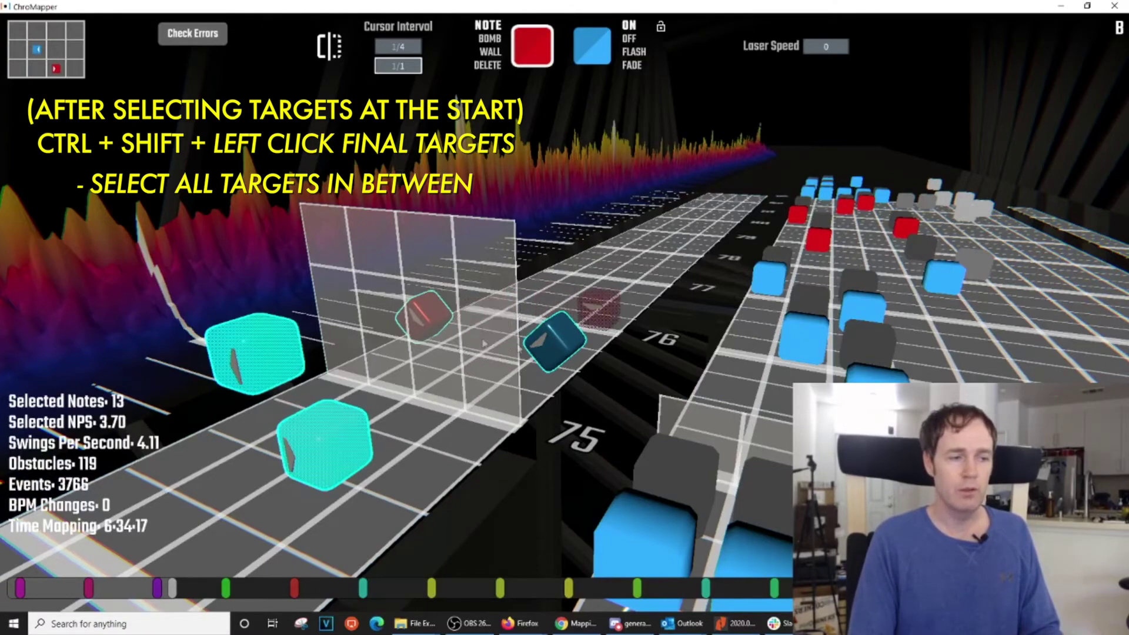
scroll(555, 353, "down", 7)
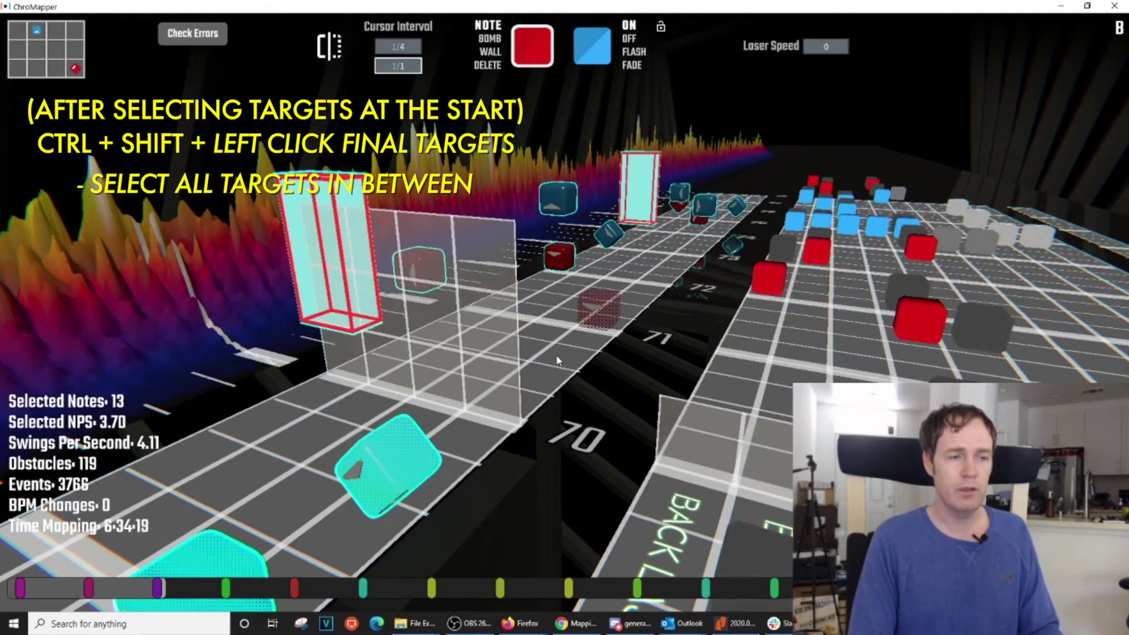
scroll(555, 356, "down", 1)
scroll(555, 356, "up", 1)
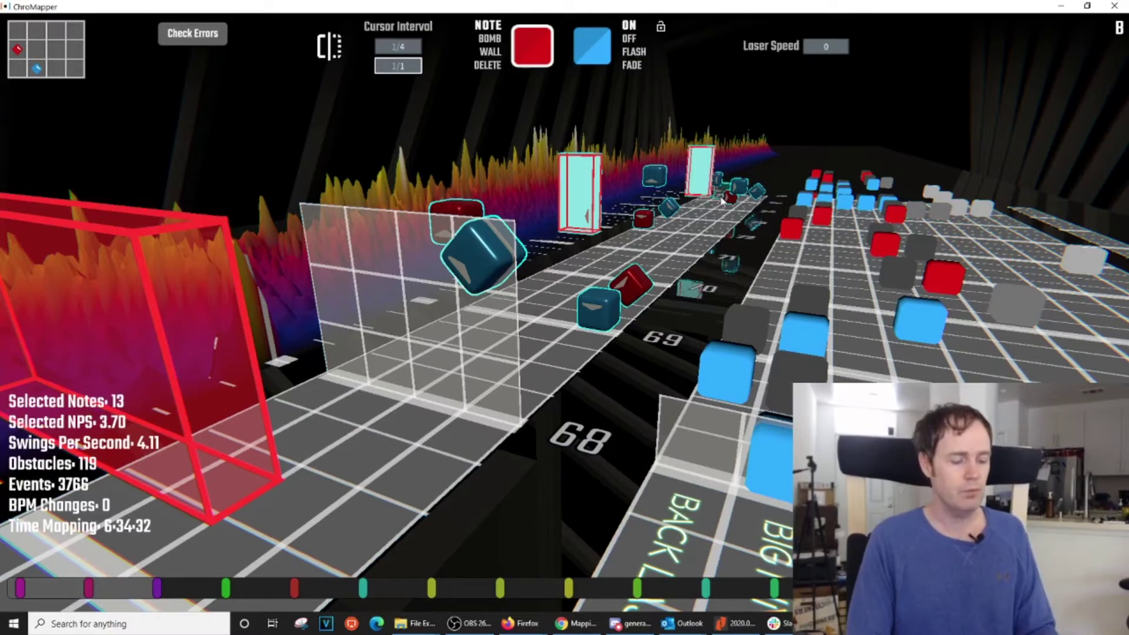
Step: Copy the selected notes and walls, clear the selection, and paste the copy at beat 76
key("ctrl+c")
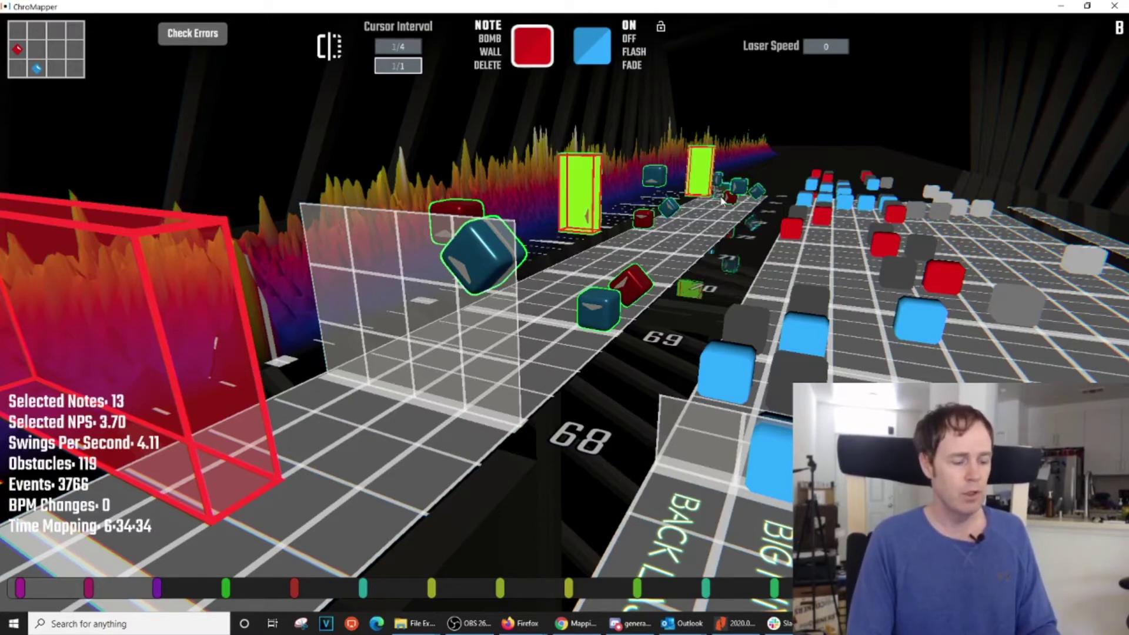
key("ctrl+a")
scroll(707, 298, "down", 5)
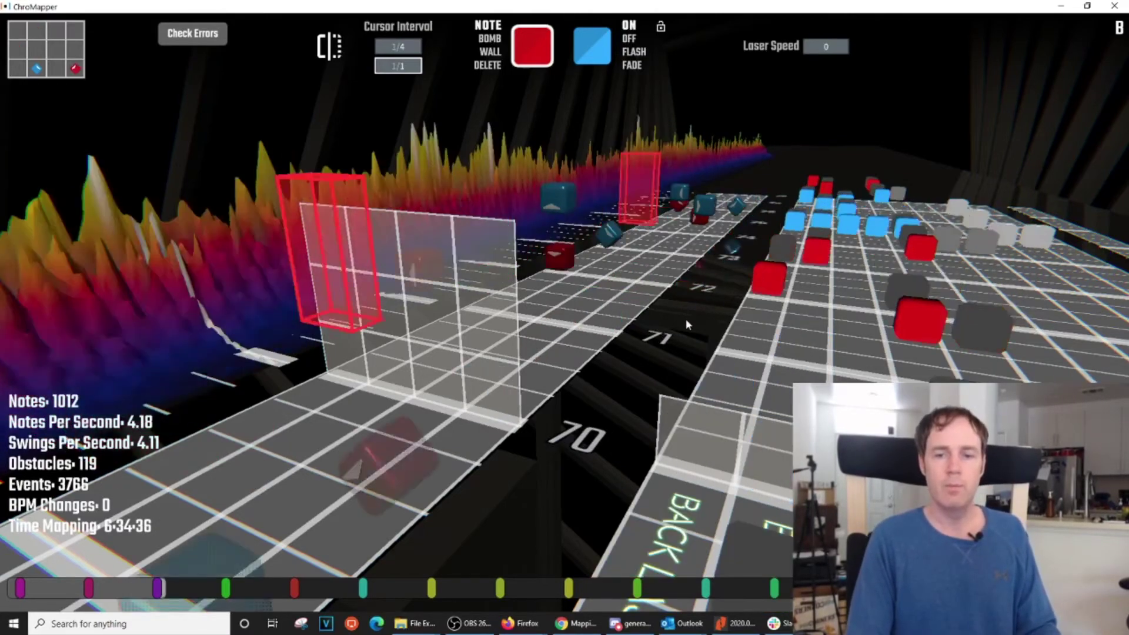
scroll(683, 327, "down", 3)
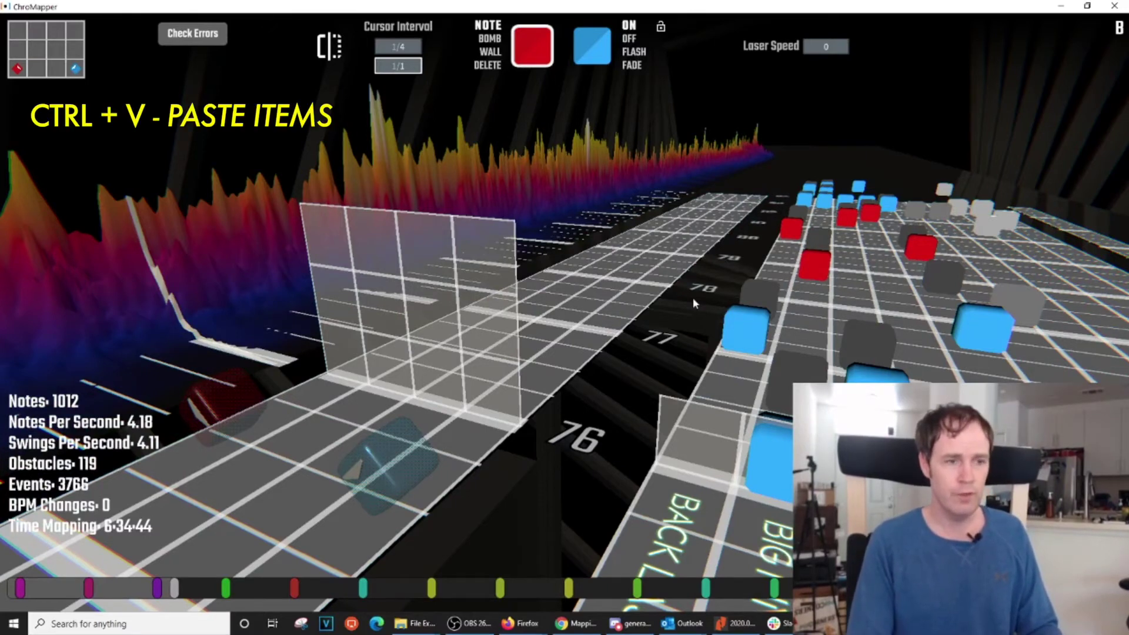
key("ctrl+v")
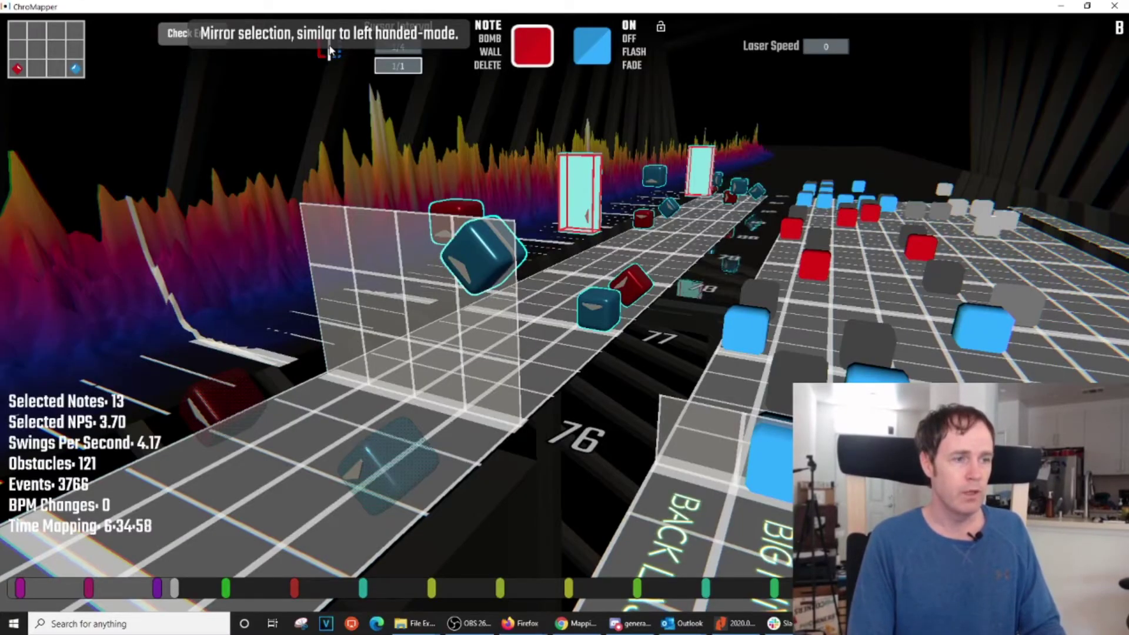
Step: Mirror the pasted notes and walls at beat 76 and clear the selection
left_click(330, 52)
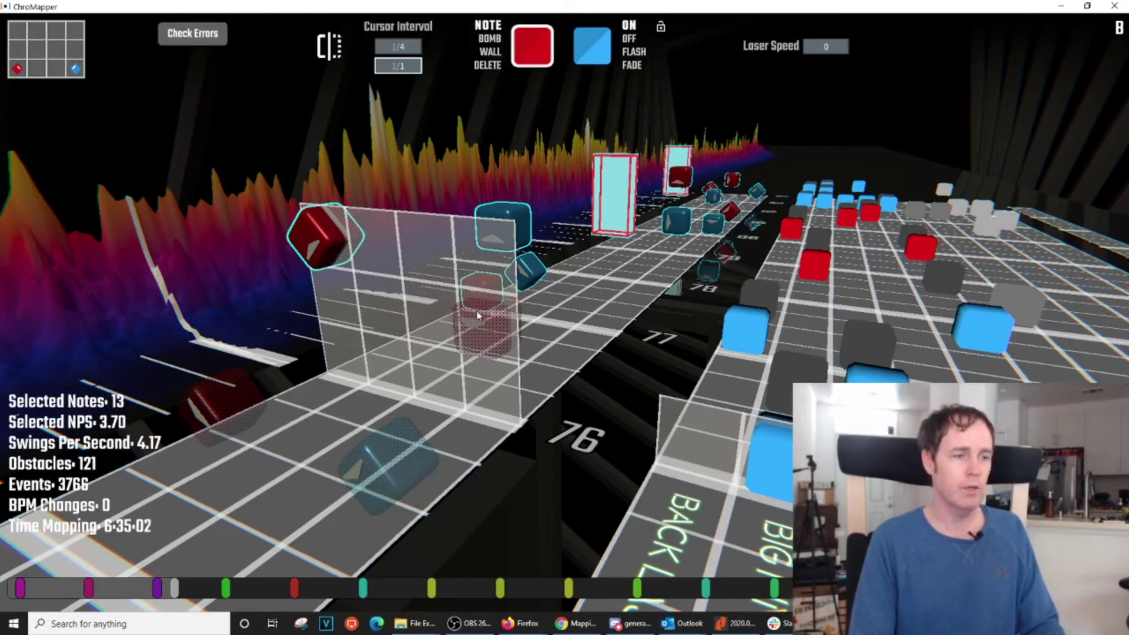
key("ctrl")
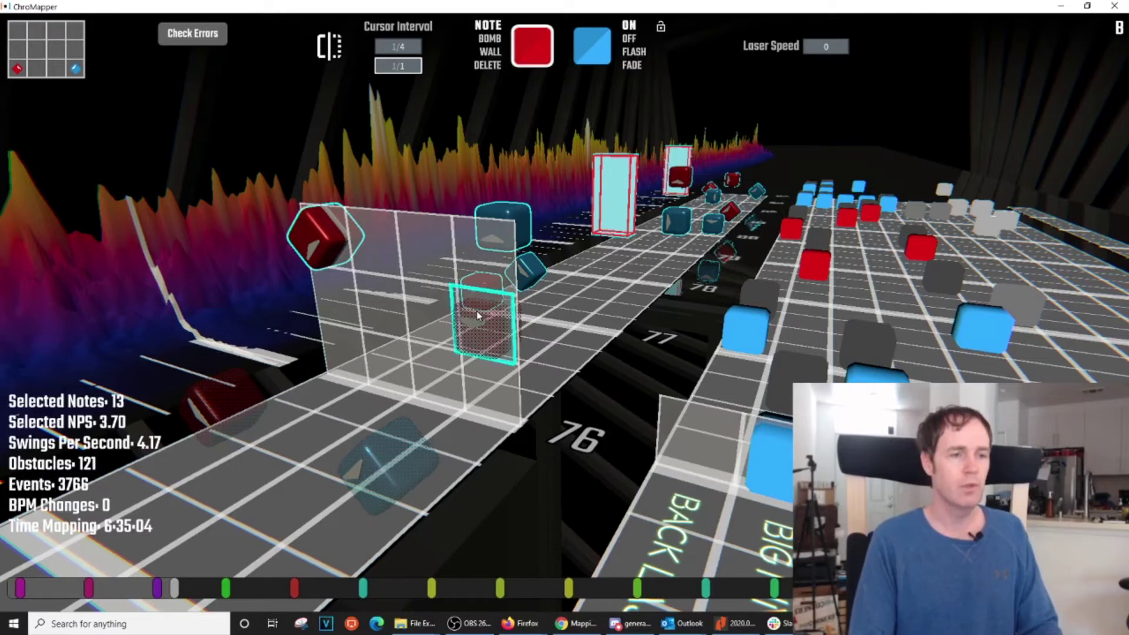
key("ctrl+a")
Step: Review the transition into the mirrored section and switch the cursor interval to 1/4 at beat 75
scroll(529, 324, "down", 2)
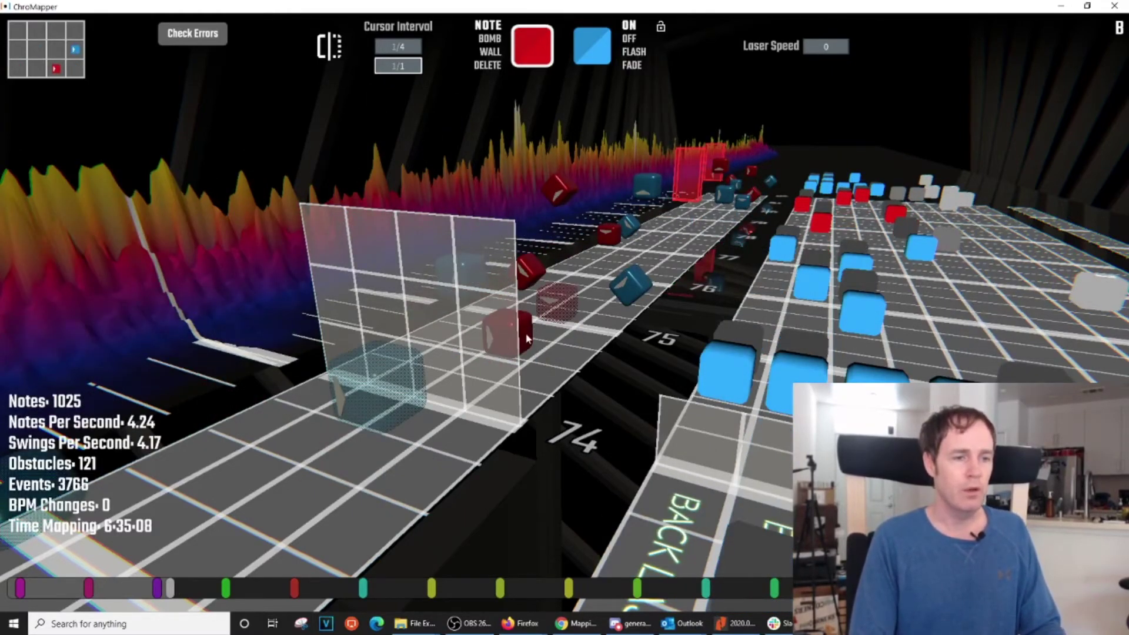
scroll(526, 338, "down", 4)
scroll(526, 338, "up", 5)
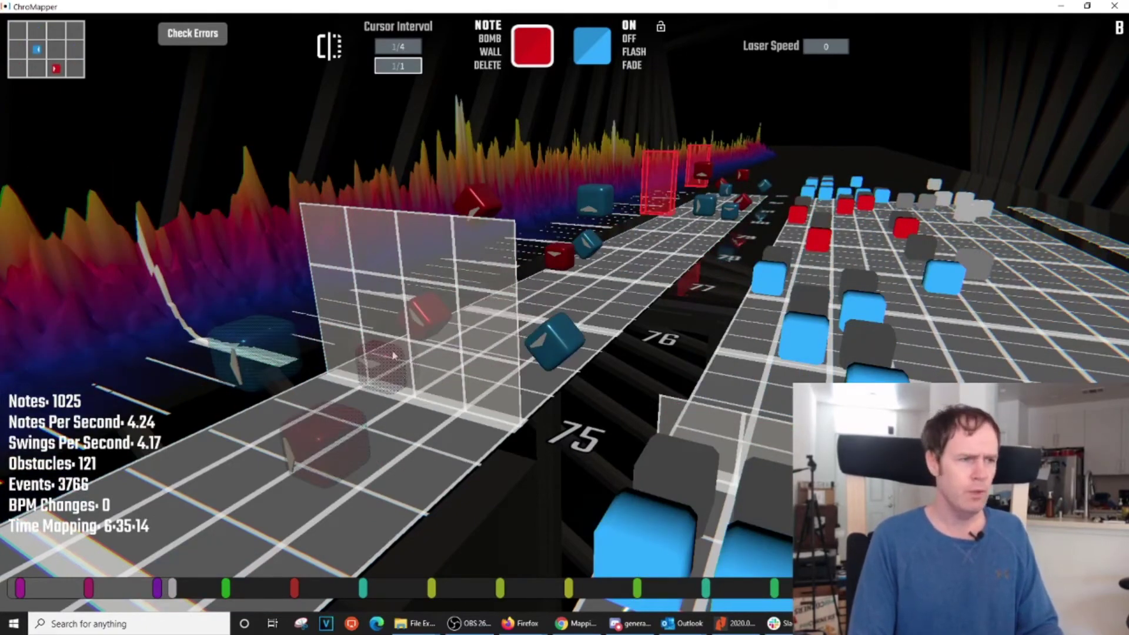
left_click(398, 47)
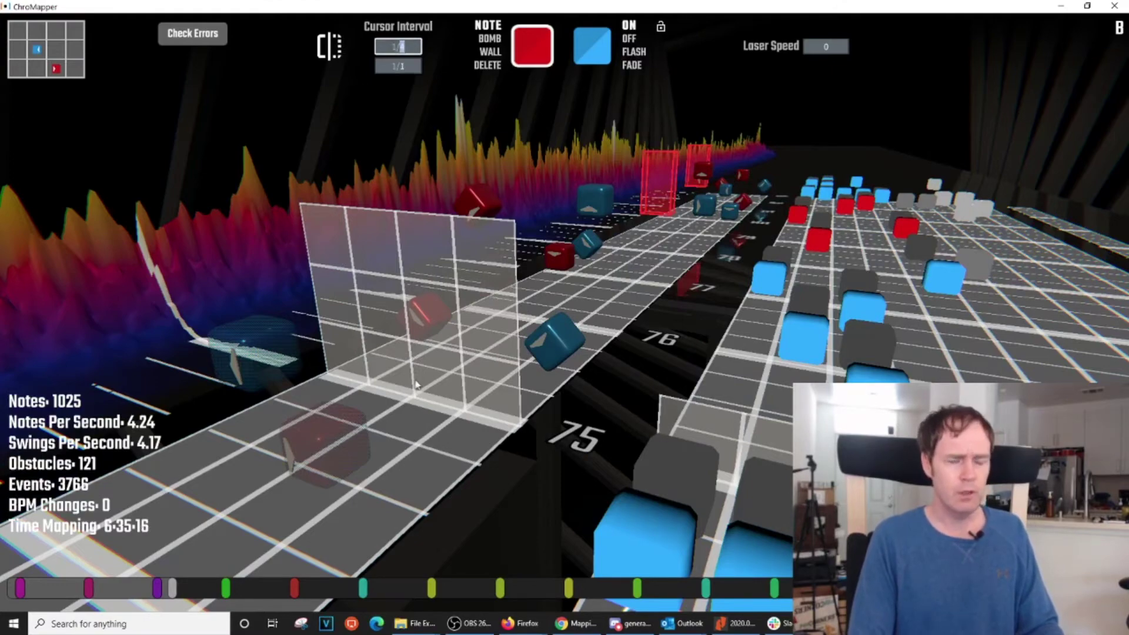
left_click(413, 186)
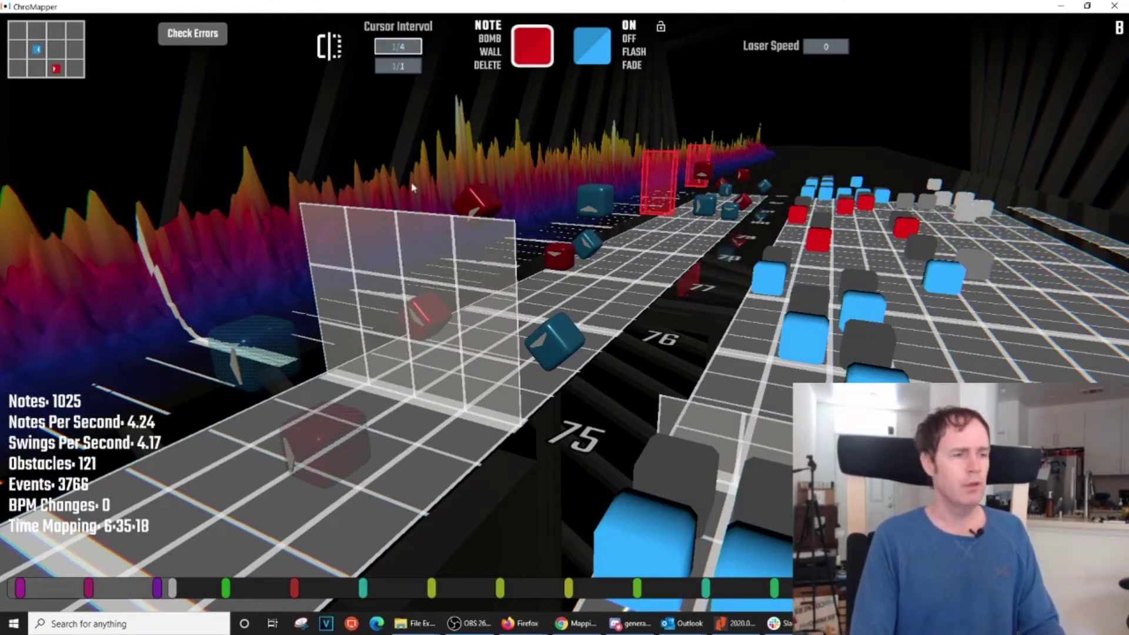
Step: Examine the note flow between beats 74 and 76 and delete the red note midway between beats 75 and 76
scroll(422, 260, "down", 2)
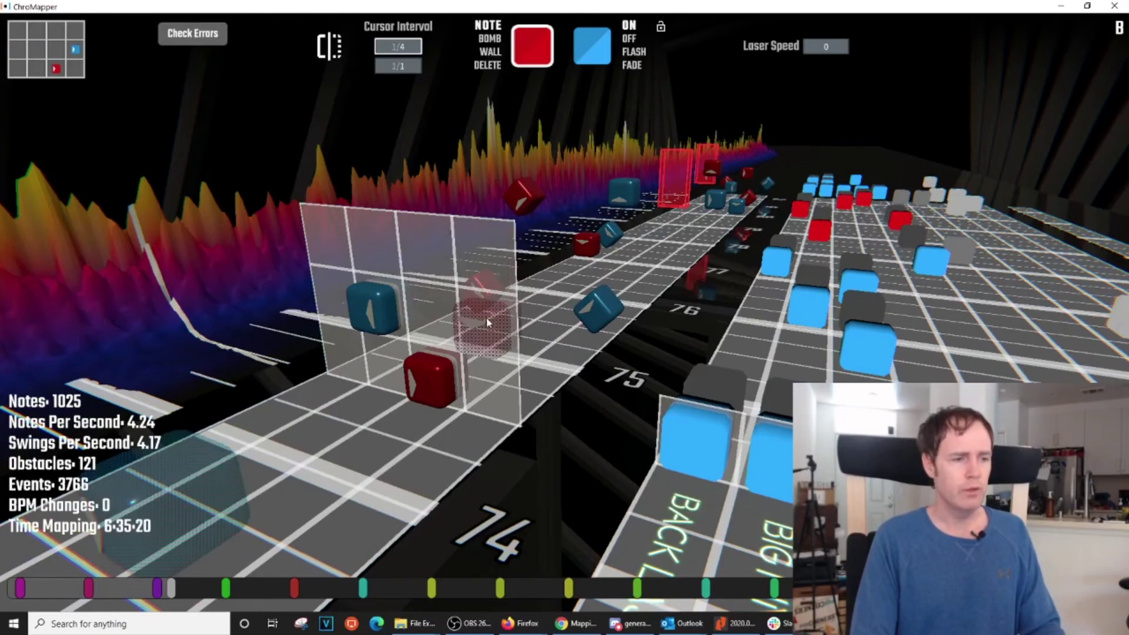
scroll(447, 203, "up", 4)
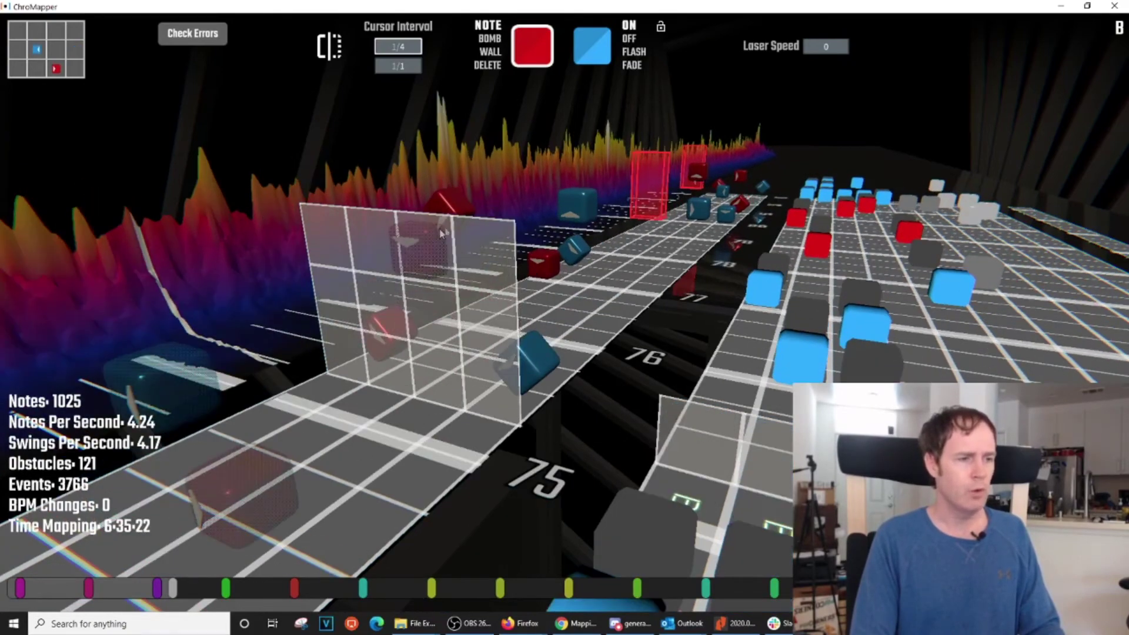
scroll(447, 320, "up", 1)
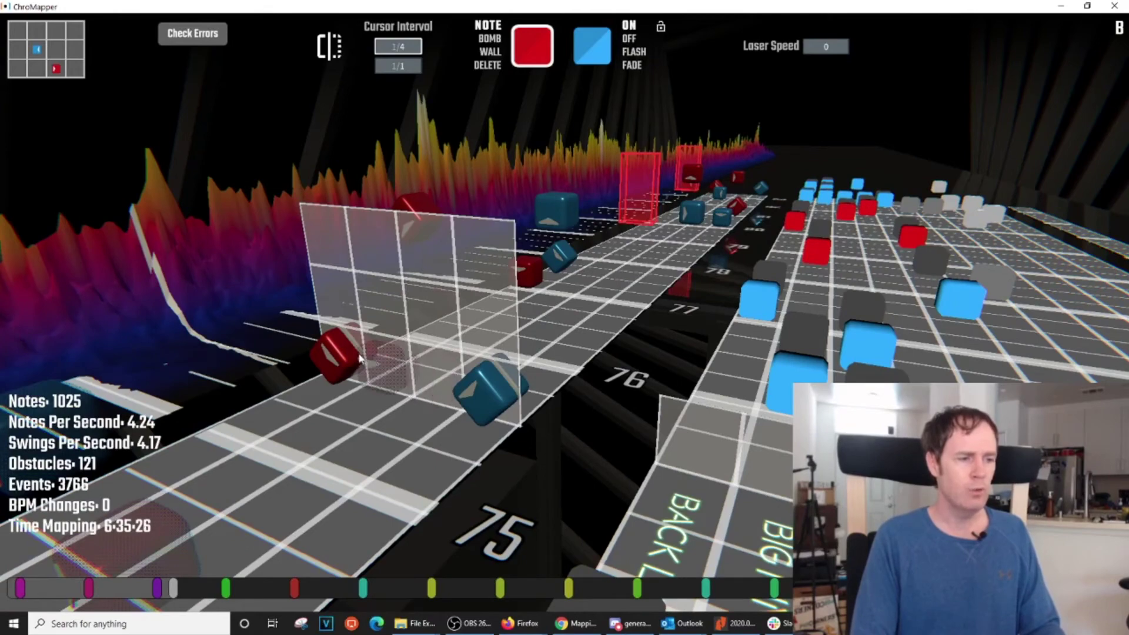
scroll(346, 306, "up", 1)
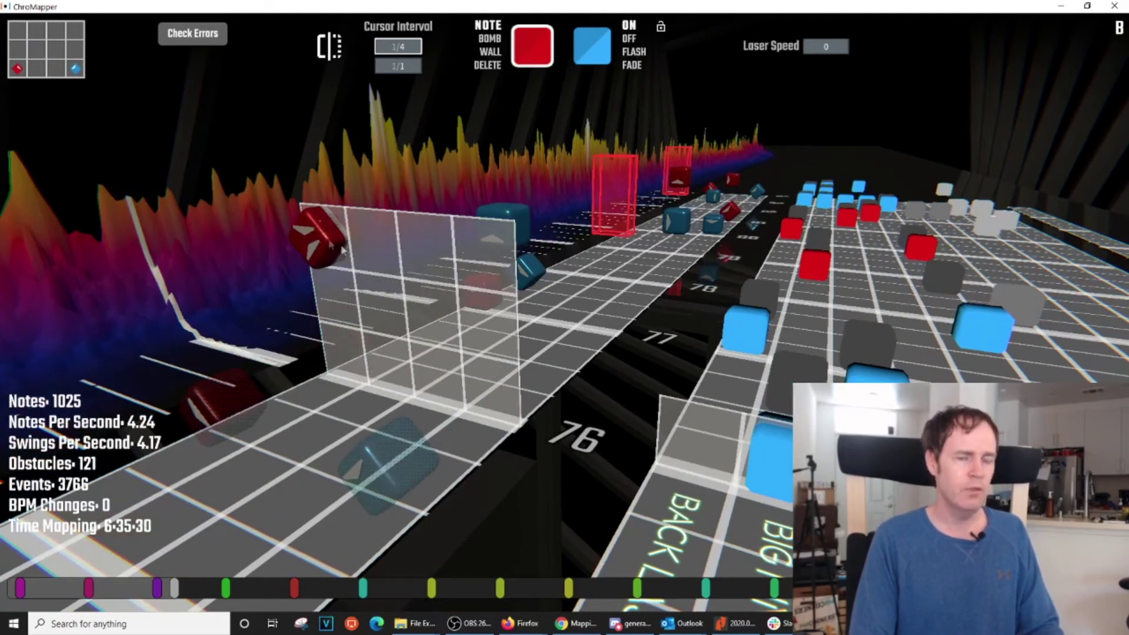
scroll(380, 315, "down", 3)
scroll(382, 321, "down", 4)
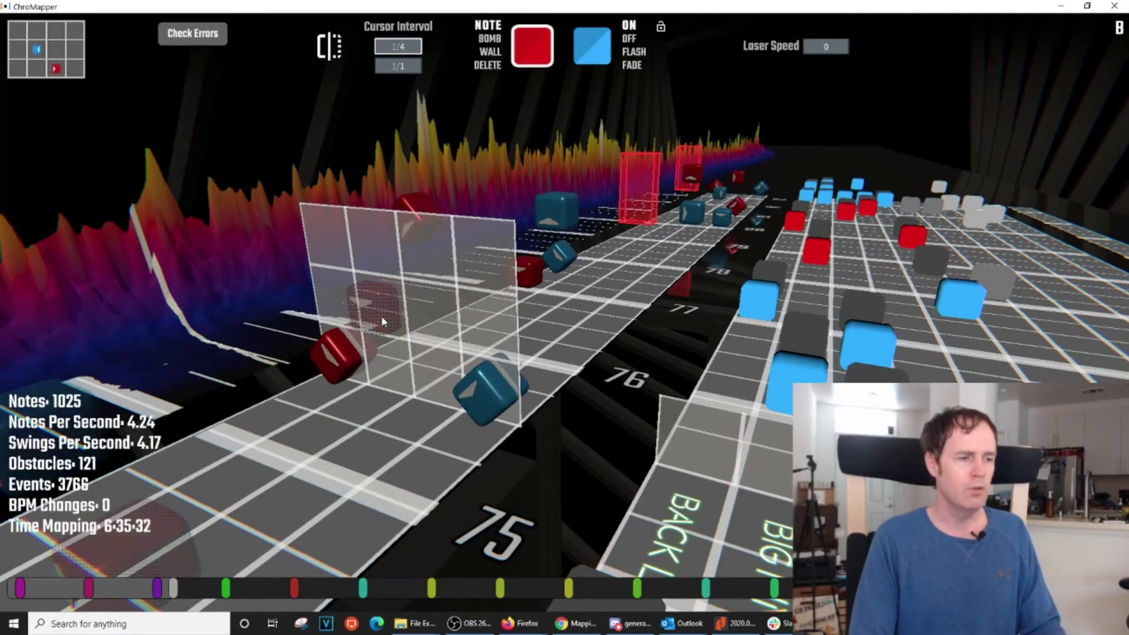
scroll(399, 337, "up", 4)
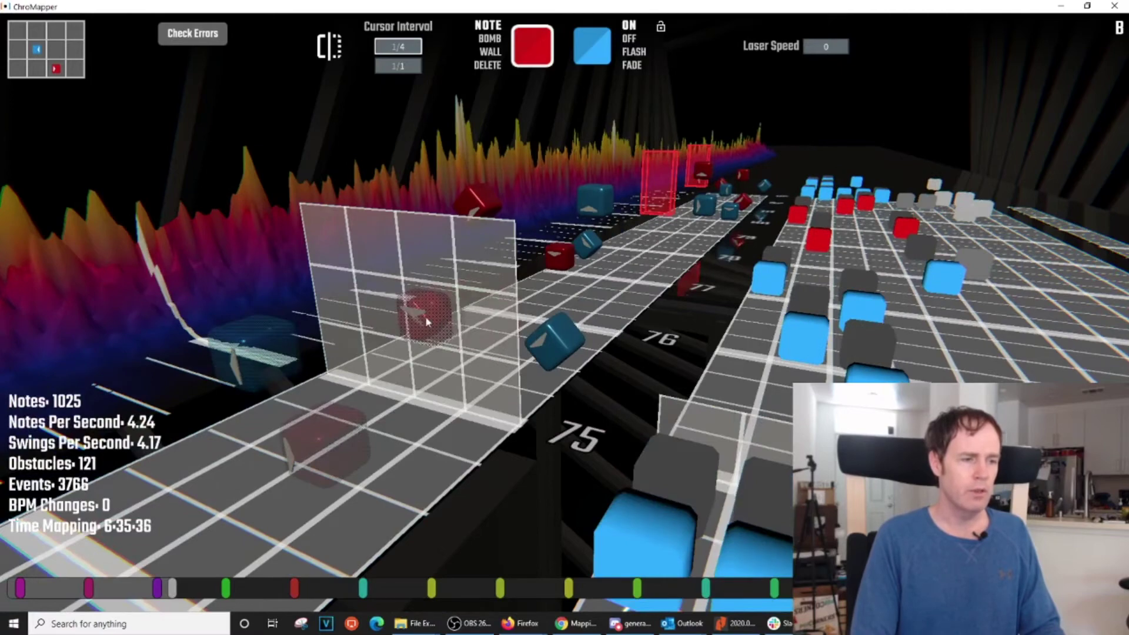
middle_click(429, 323)
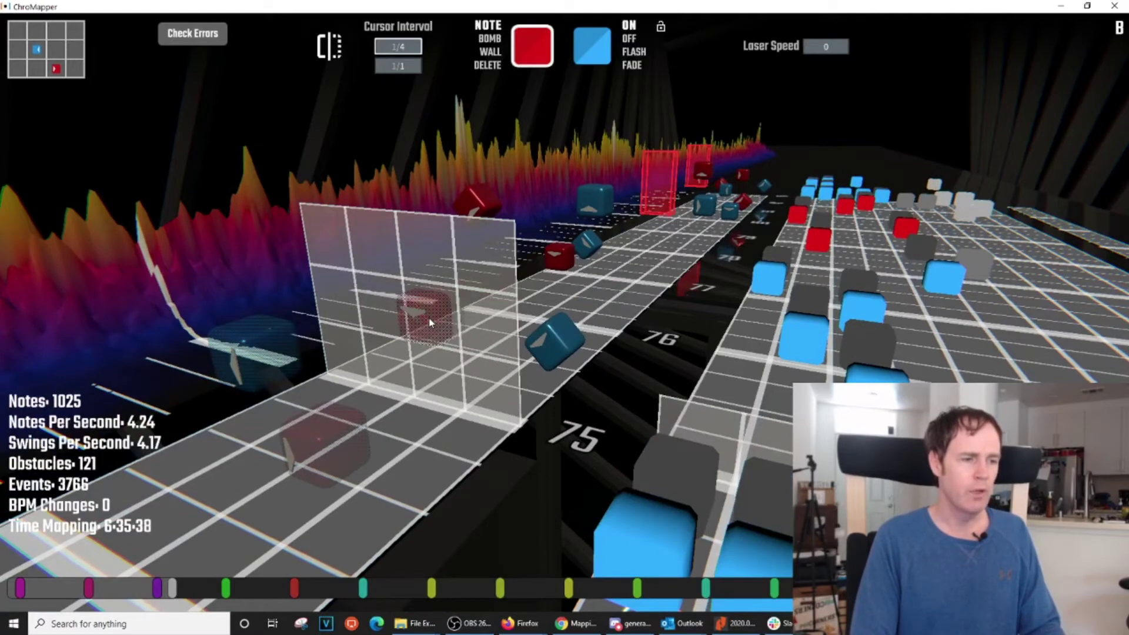
Step: Examine the note flow from beat 74 through the mirrored section up to beat 83
scroll(458, 322, "down", 2)
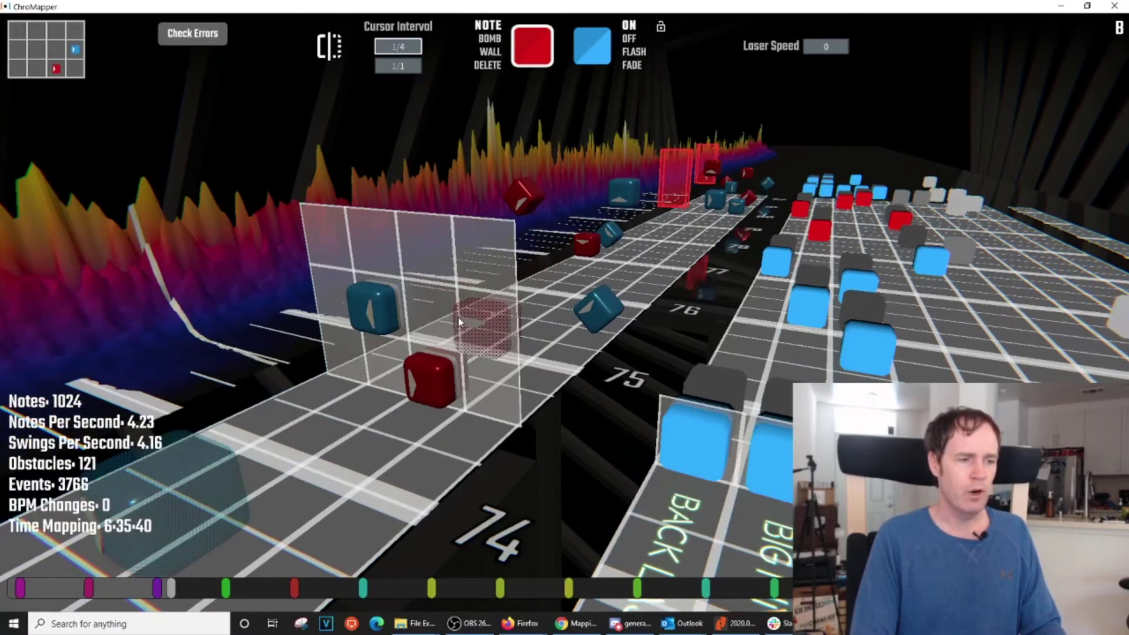
left_click(436, 391)
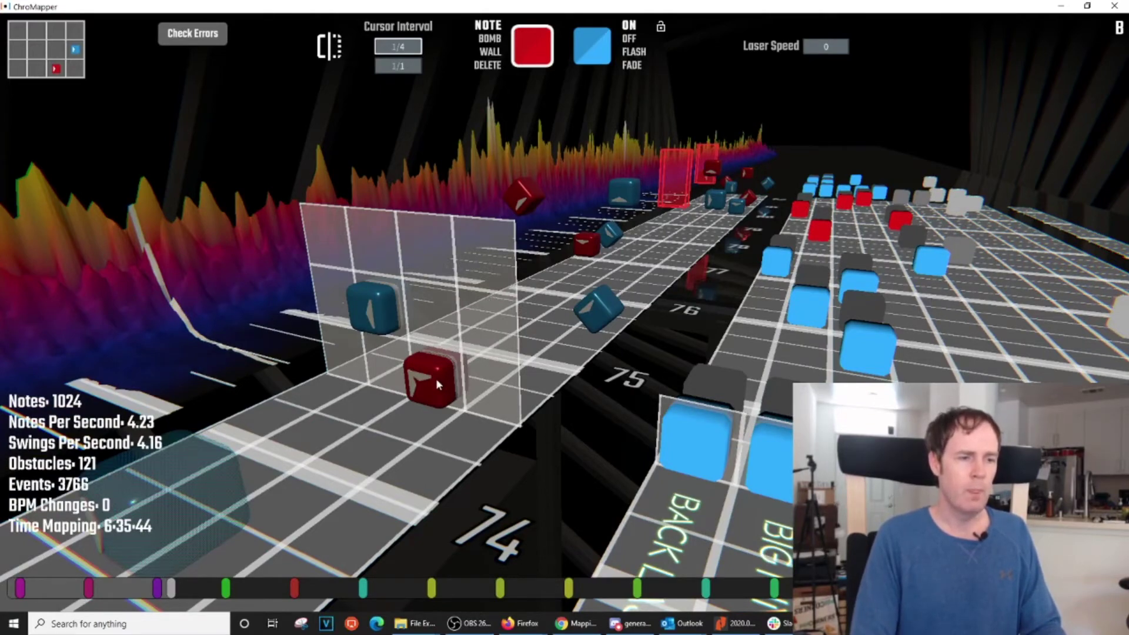
scroll(436, 379, "up", 5)
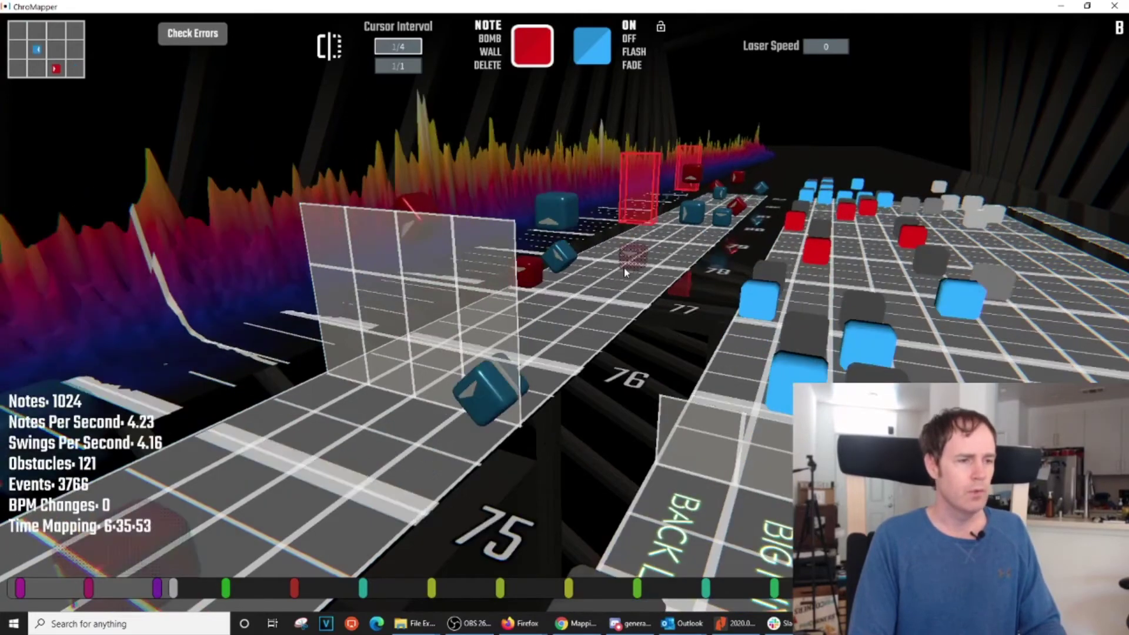
scroll(629, 280, "up", 8)
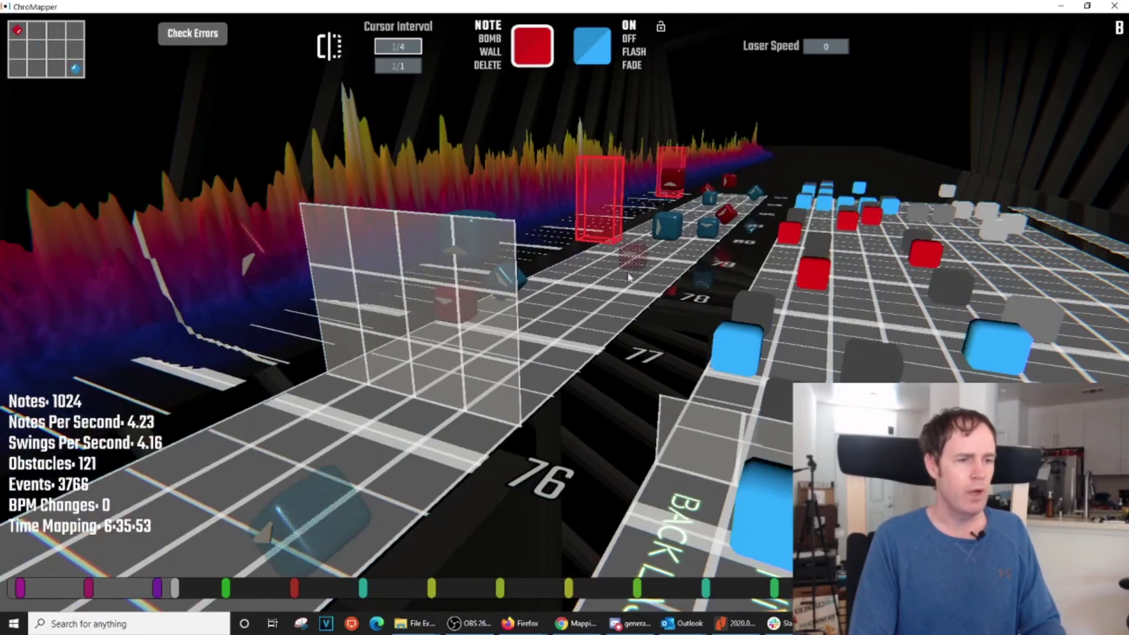
scroll(630, 280, "up", 20)
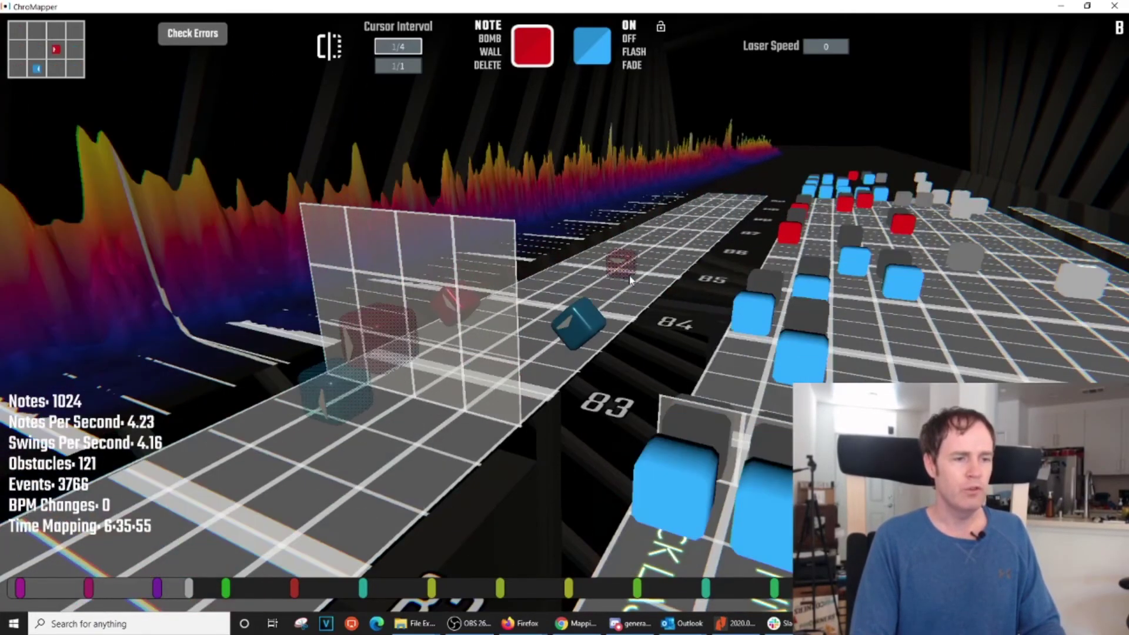
Step: Paste the copied notes and walls at beat 84 and clear the selection
scroll(629, 281, "up", 4)
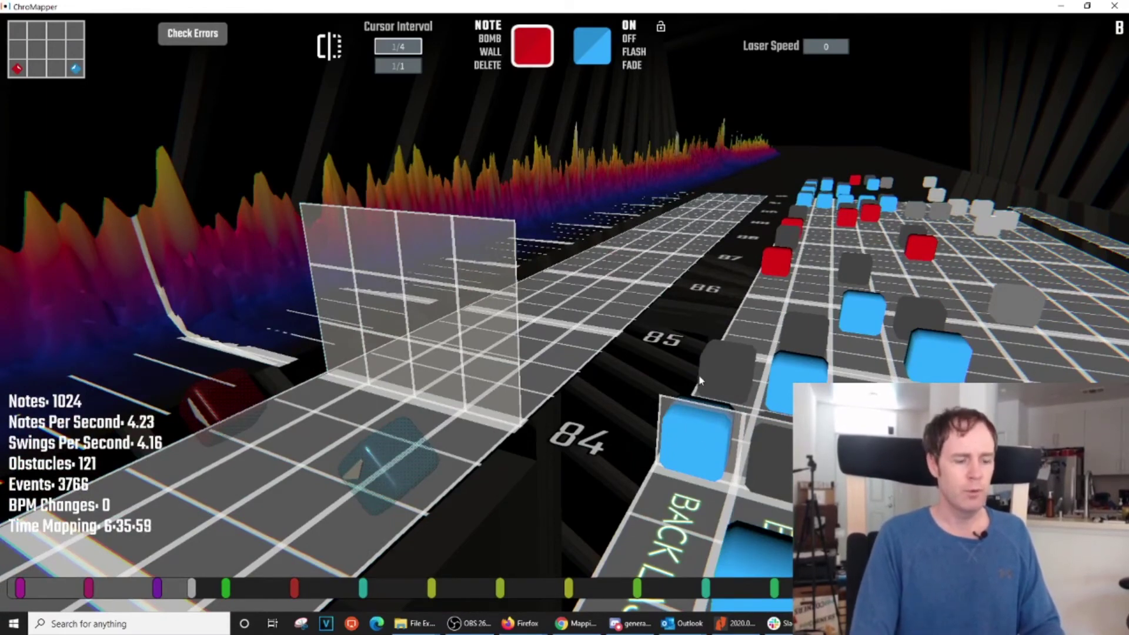
key("ctrl")
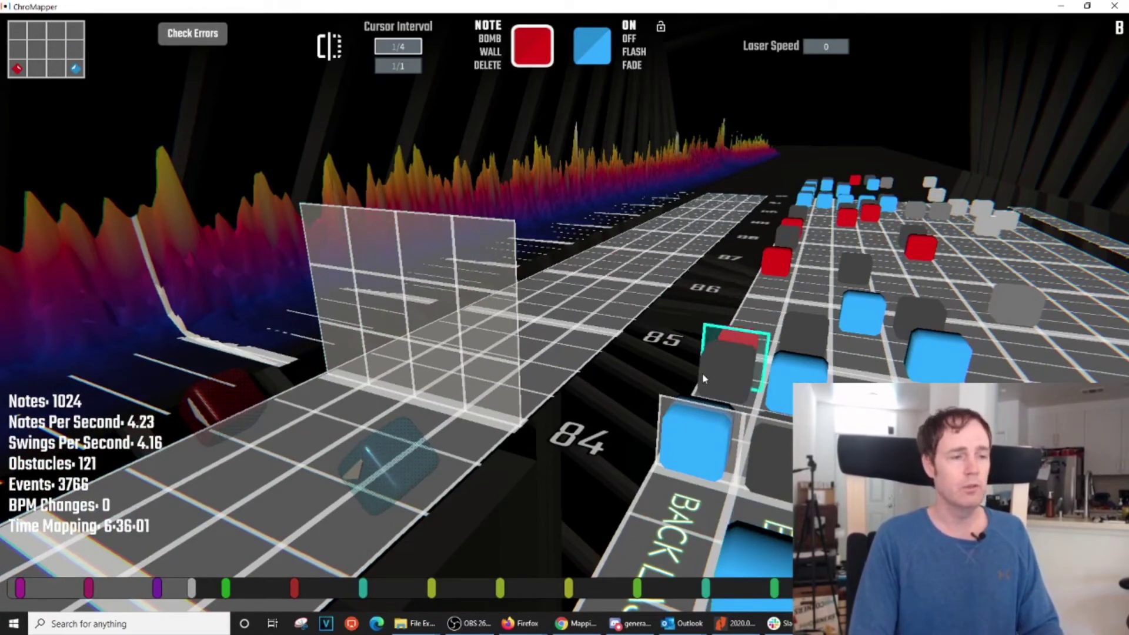
key("ctrl+v")
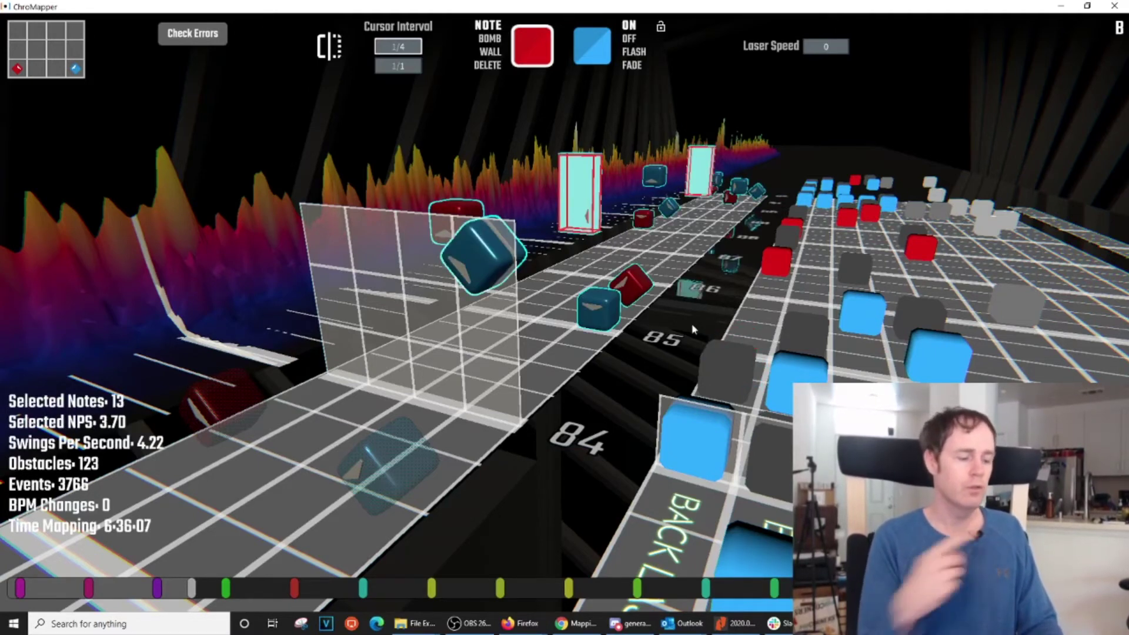
key("ctrl+a")
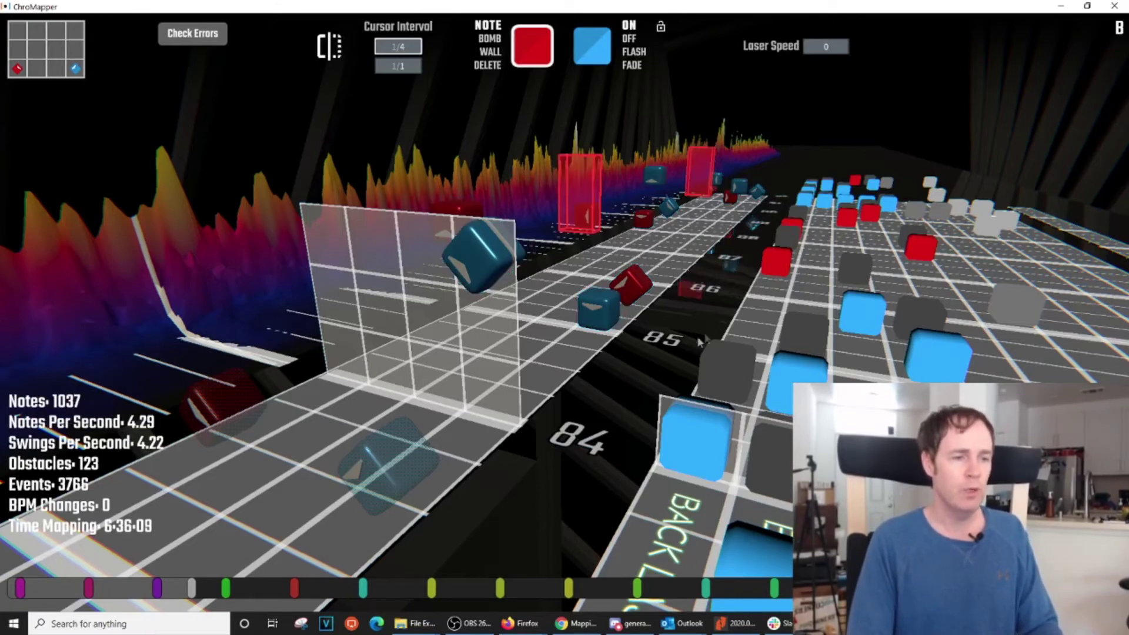
Step: Check the transition into the section pasted at beat 84 and delete the extra red note between beats 83 and 84
scroll(630, 317, "down", 2)
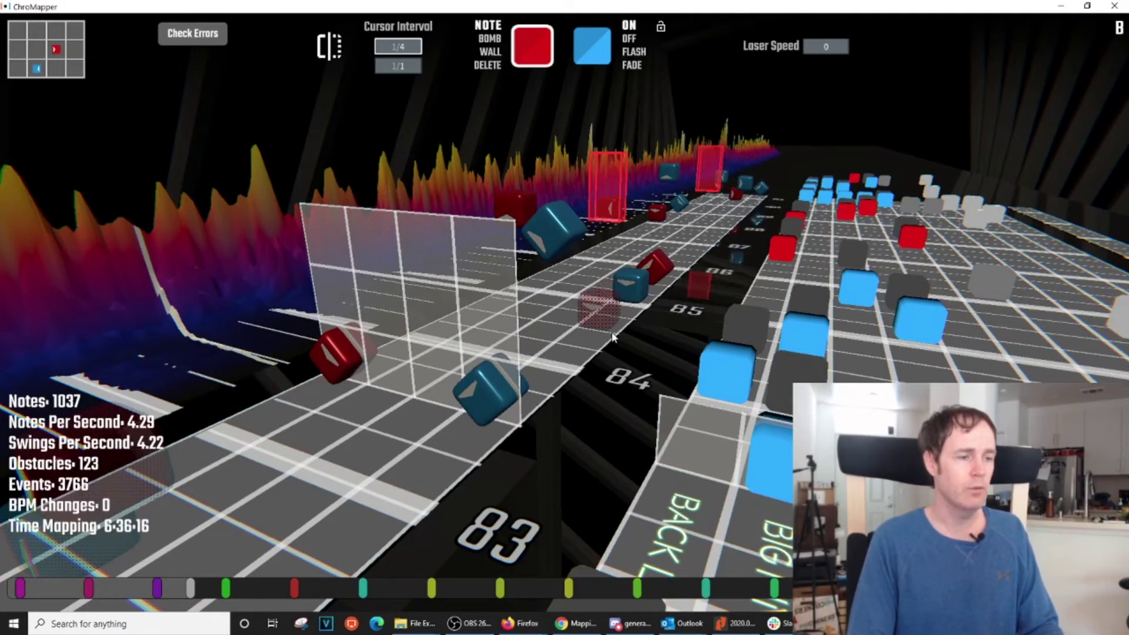
scroll(611, 337, "down", 2)
scroll(605, 351, "down", 2)
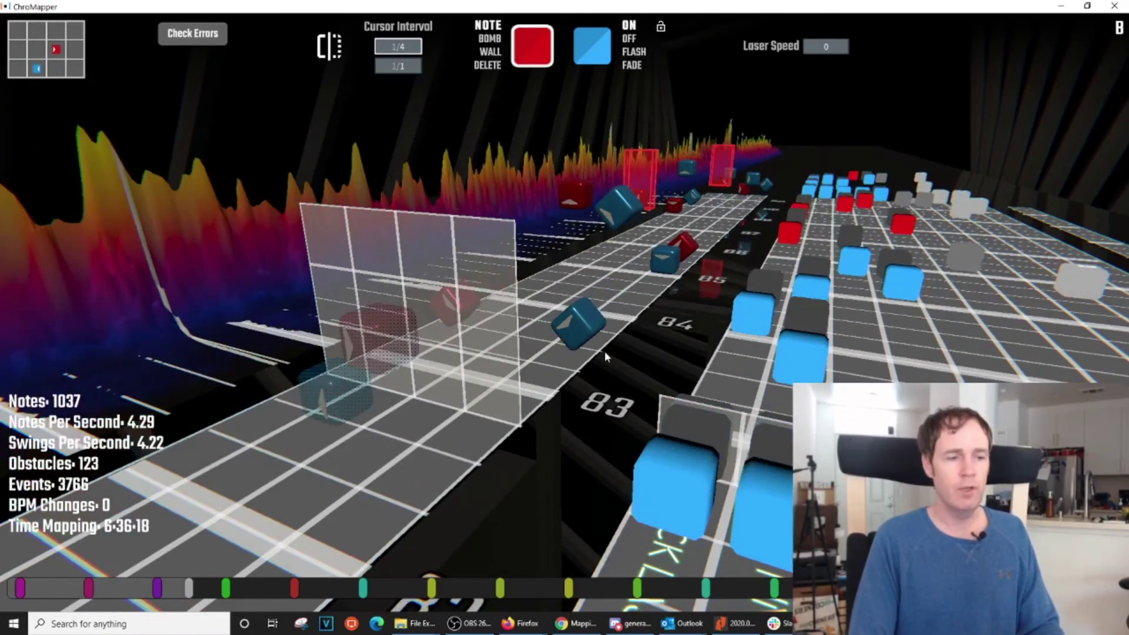
scroll(604, 351, "up", 2)
middle_click(533, 370)
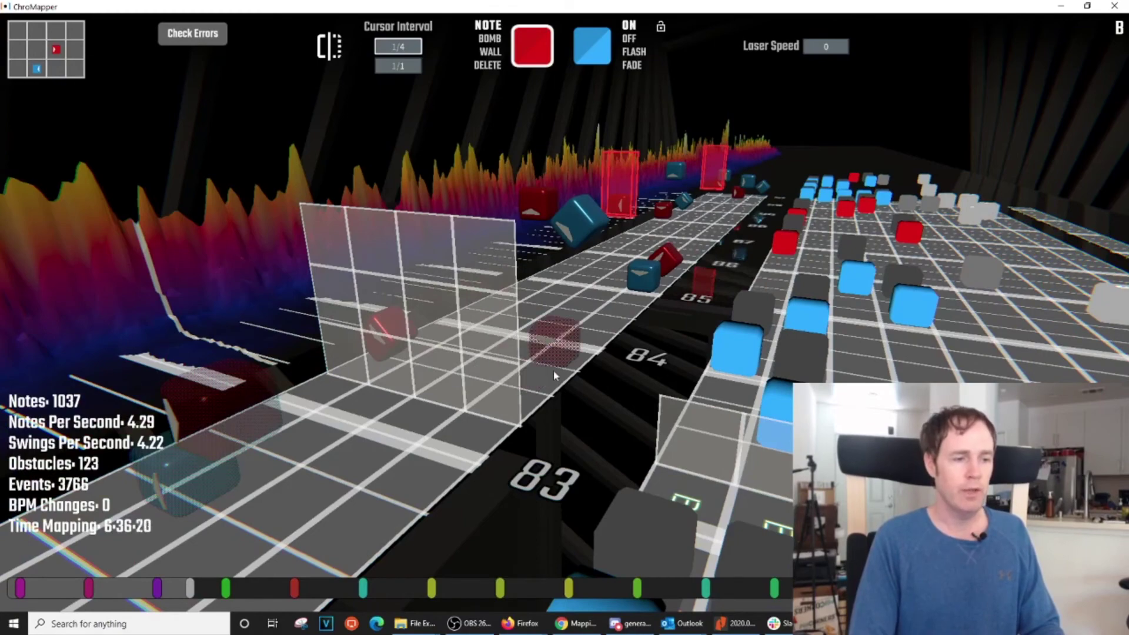
Step: Paste the copied notes and walls at beat 92 and mirror the pasted selection
scroll(592, 379, "up", 20)
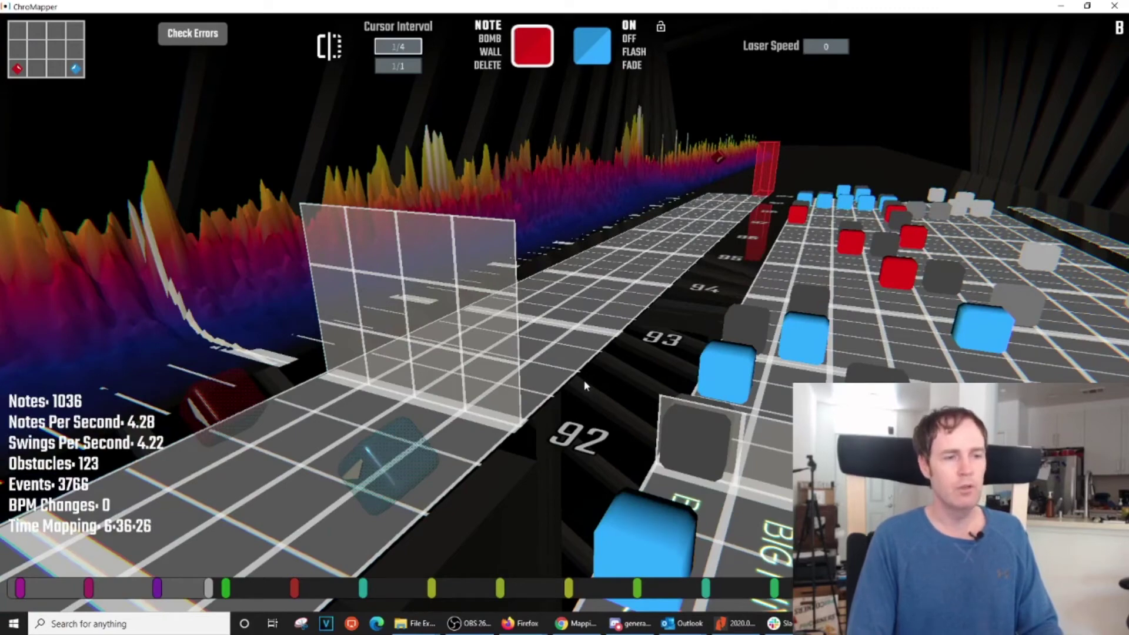
key("ctrl+v")
left_click(334, 43)
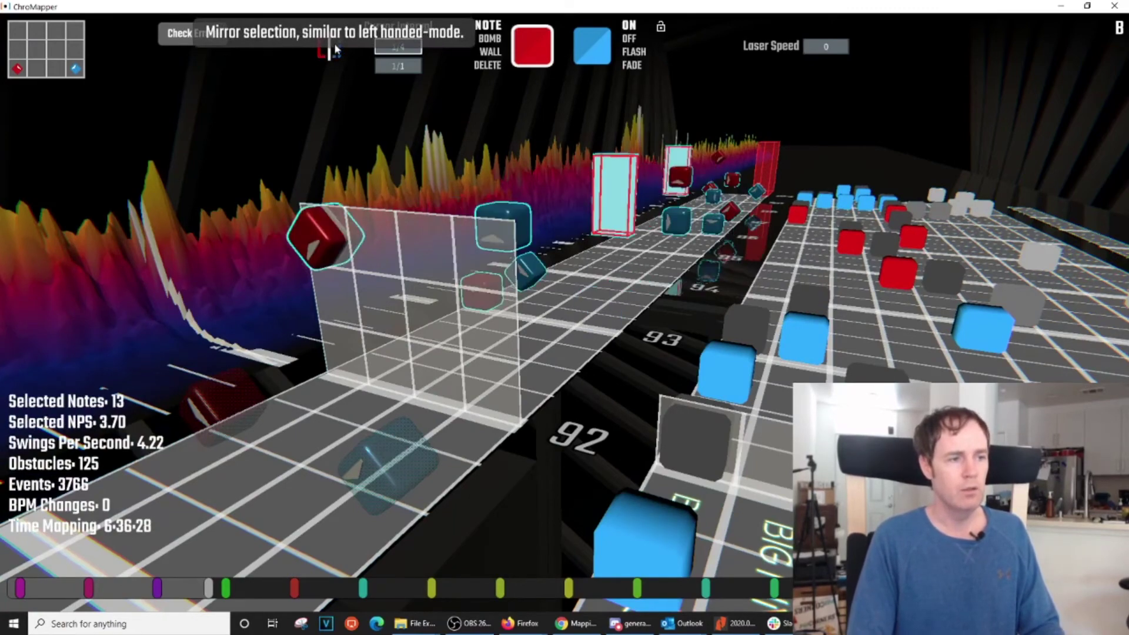
Step: Delete the extra red note between beats 91 and 92 that leads into the mirrored section
scroll(442, 306, "down", 1)
scroll(442, 306, "down", 3)
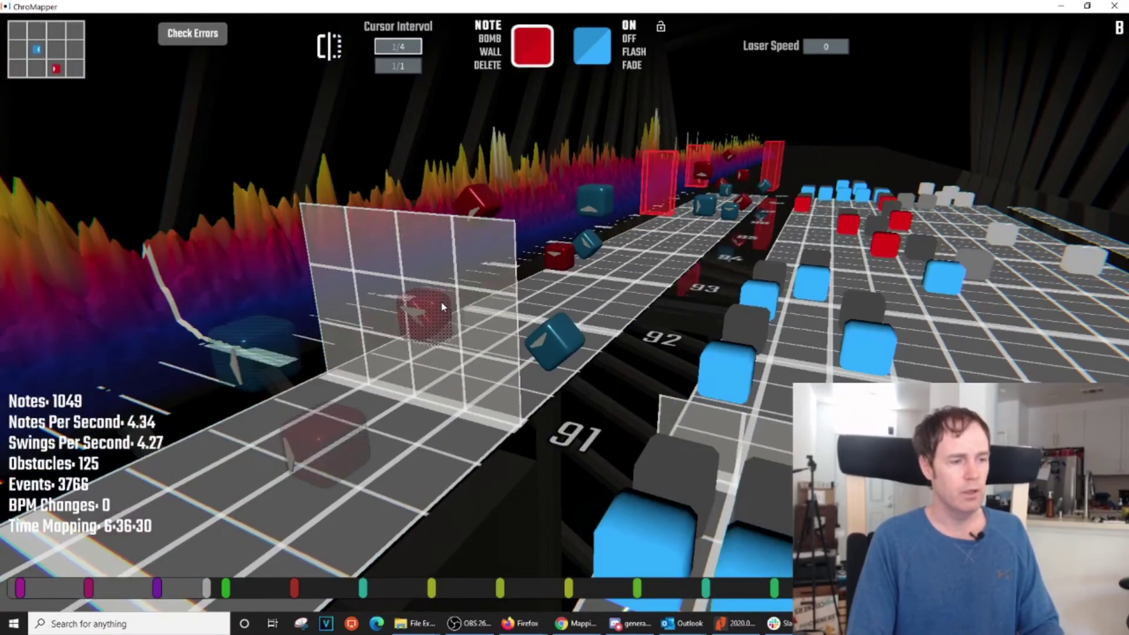
scroll(442, 307, "up", 2)
middle_click(345, 366, "shift")
middle_click(546, 297)
scroll(612, 292, "down", 10)
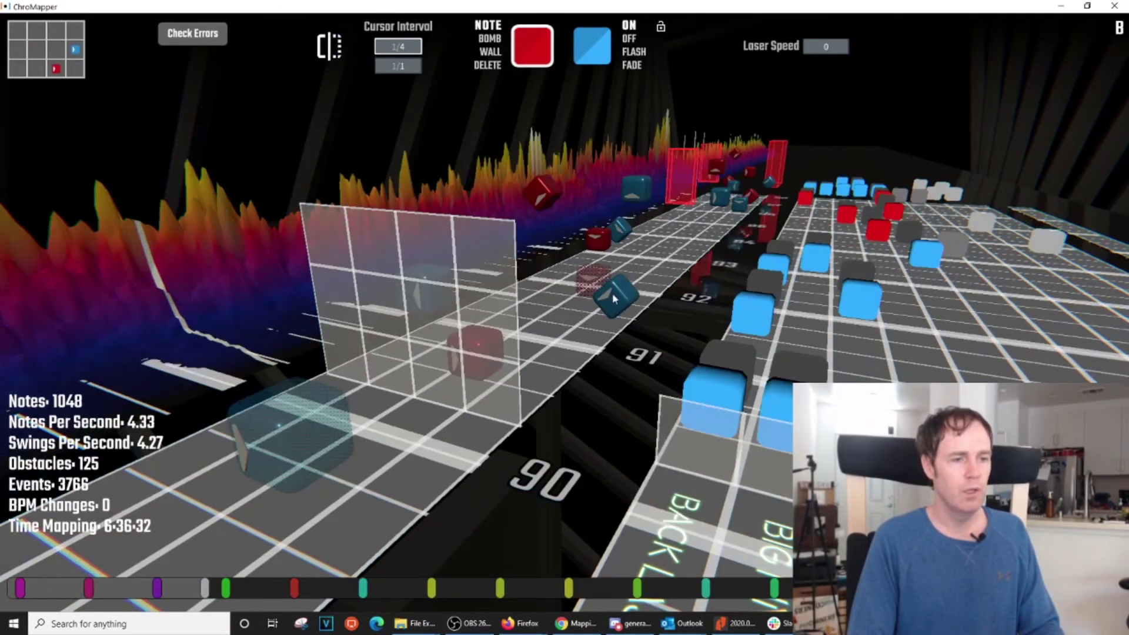
Step: Return to the bookmark at beat 68, review the repeated sections, and play the map from there to beat 99
left_click(154, 586)
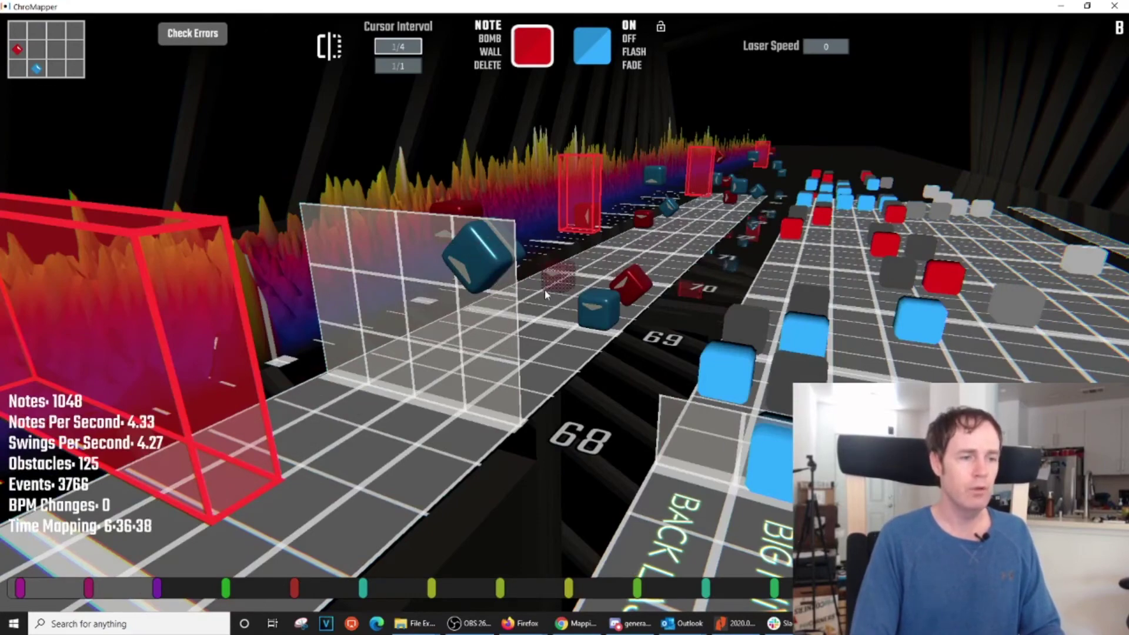
scroll(544, 289, "up", 6)
scroll(516, 307, "up", 13)
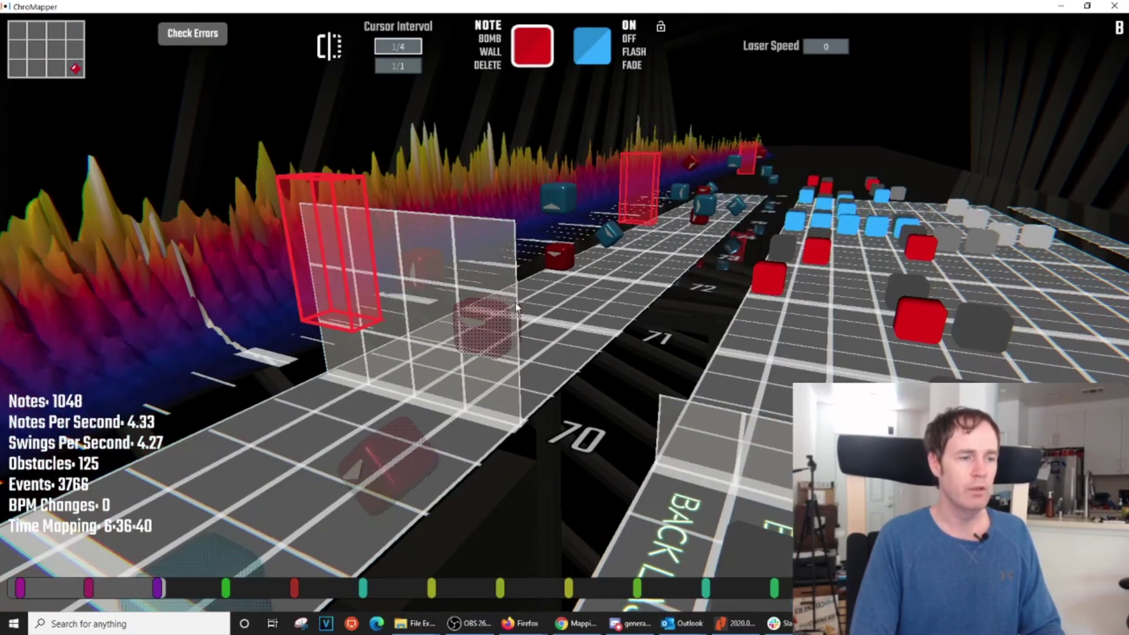
scroll(510, 301, "up", 7)
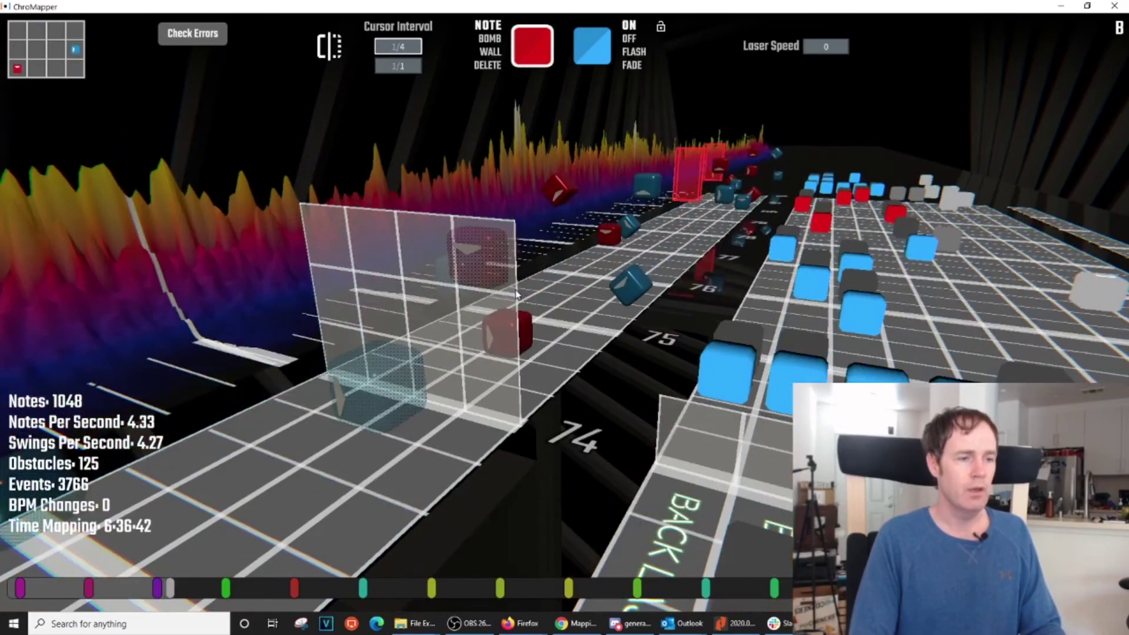
scroll(445, 369, "up", 16)
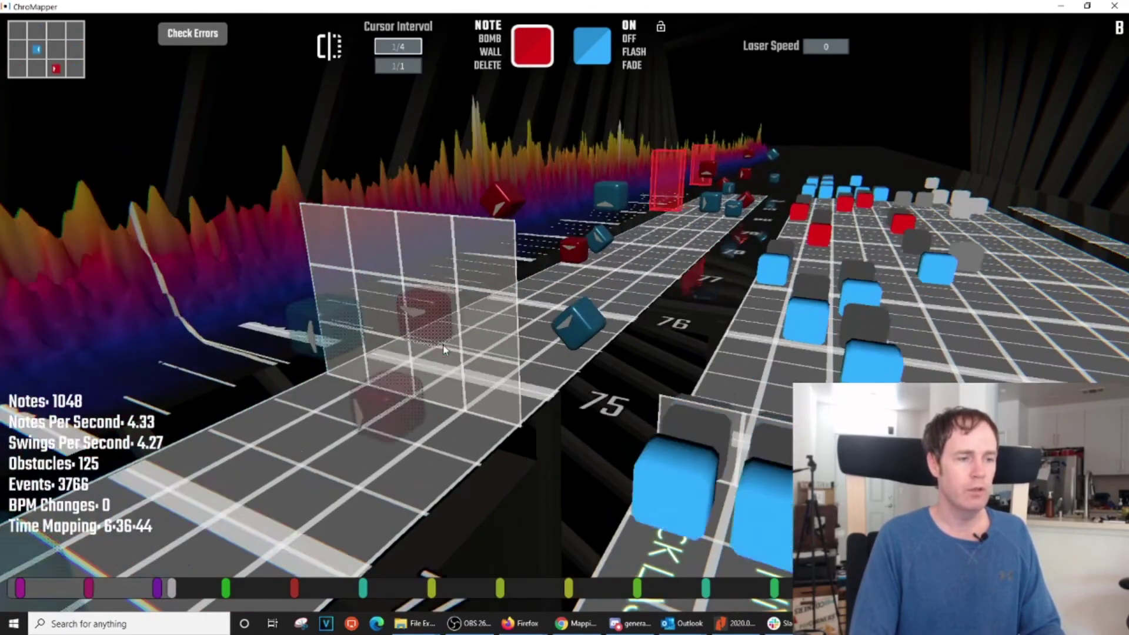
scroll(470, 343, "up", 8)
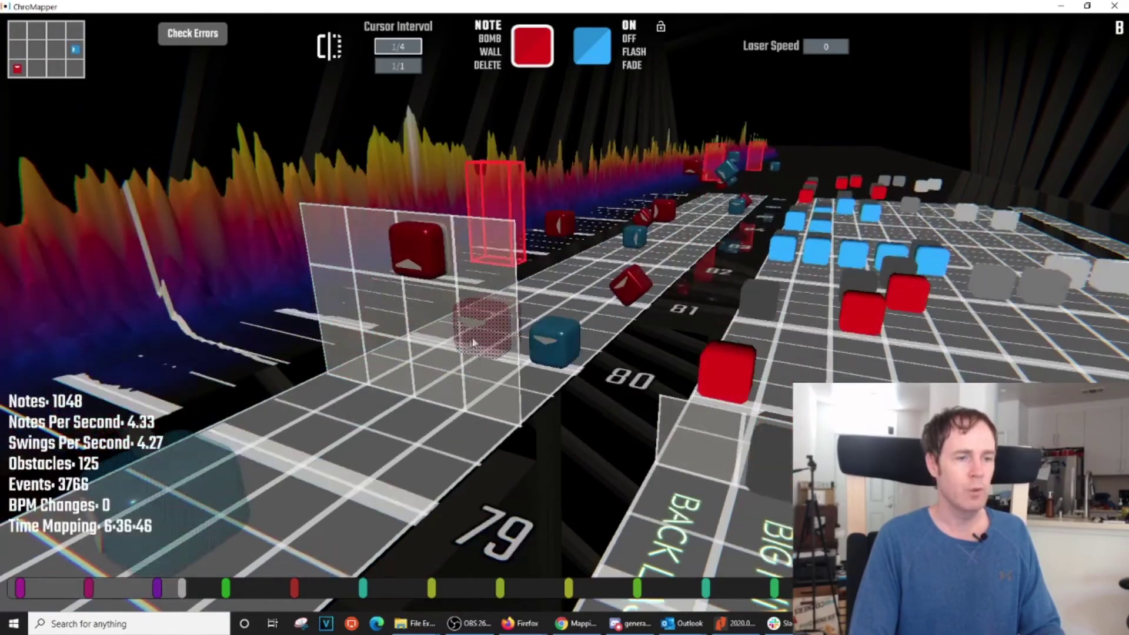
scroll(329, 470, "down", 7)
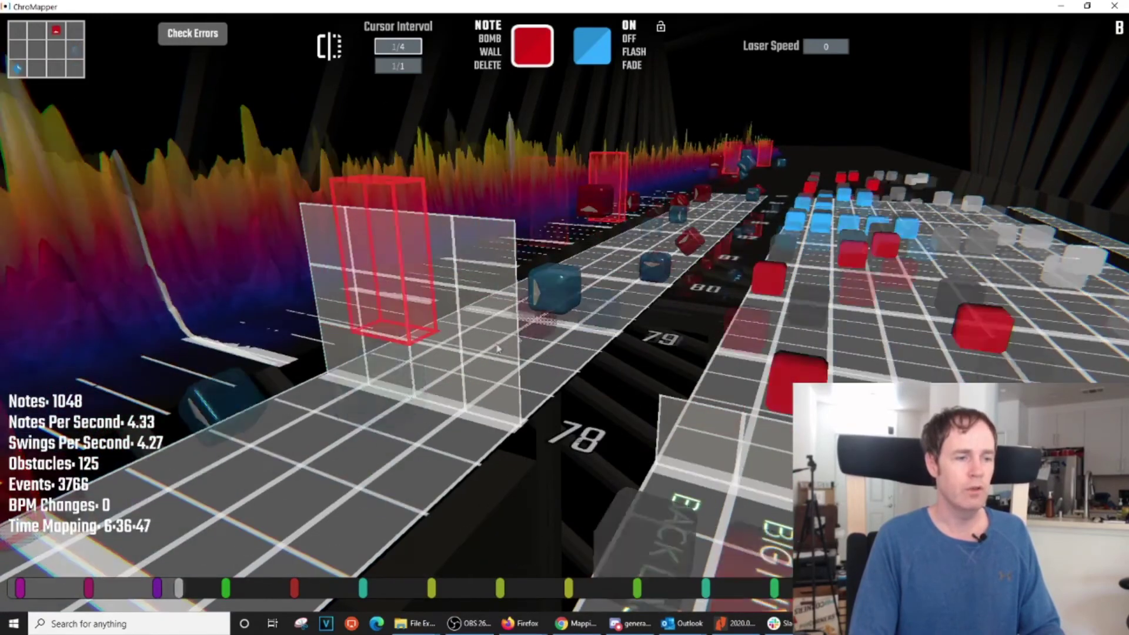
left_click(156, 584)
key("space")
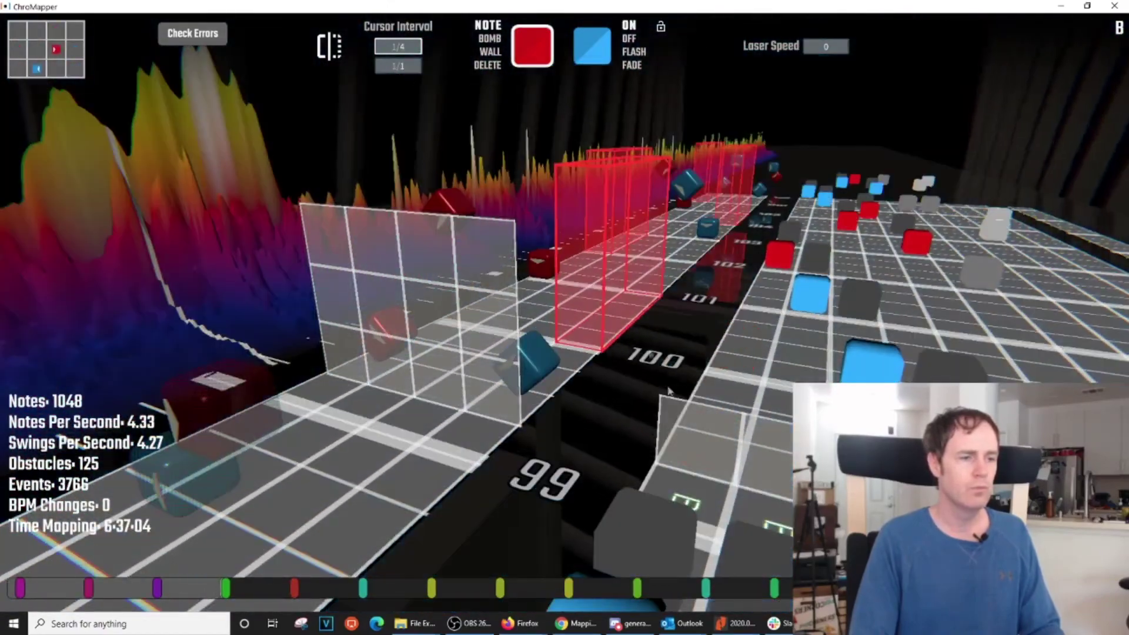
Step: Delete the red note between beats 99 and 100 and save the map
middle_click(385, 336)
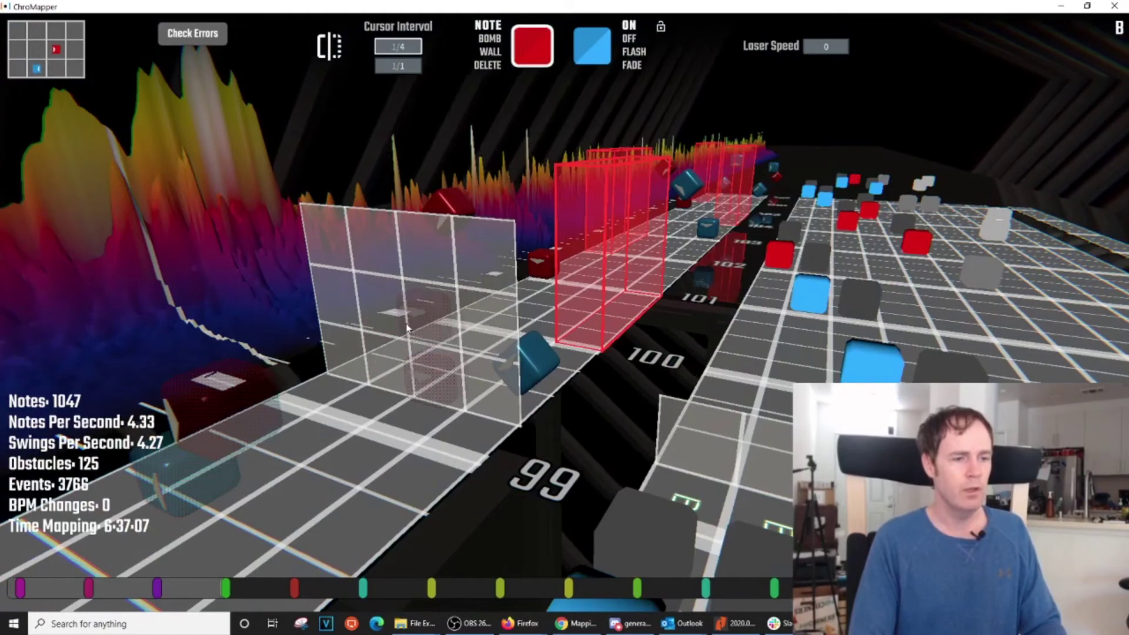
key("ctrl+s")
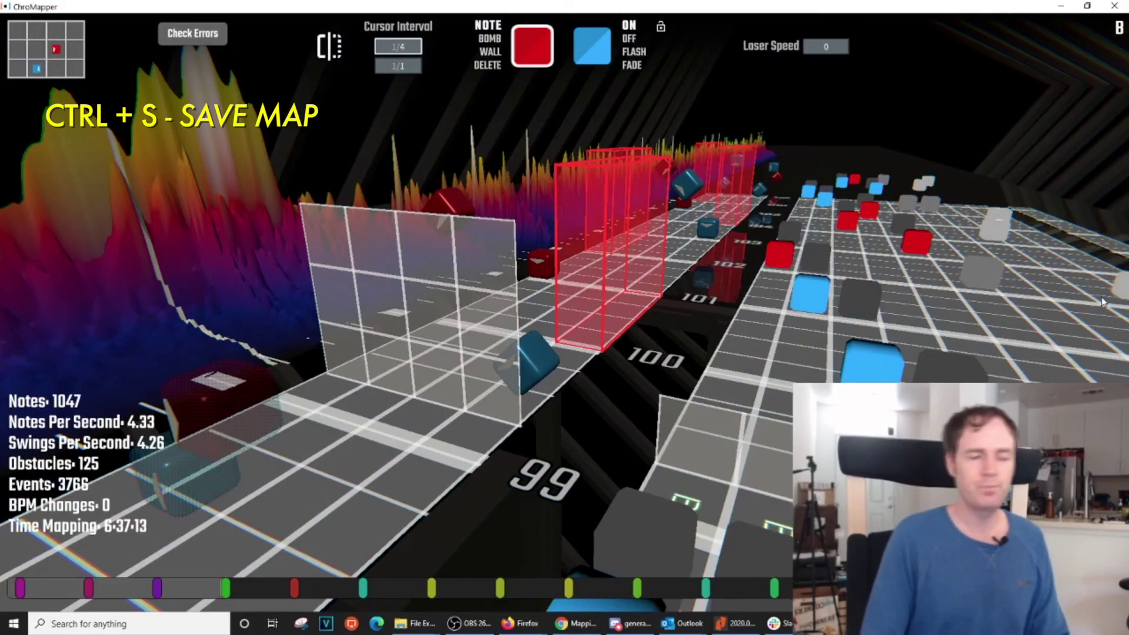
Step: Examine the pasted sections and their transitions backwards from beat 99 to the bookmark at beat 68
scroll(640, 346, "down", 8)
scroll(629, 342, "down", 20)
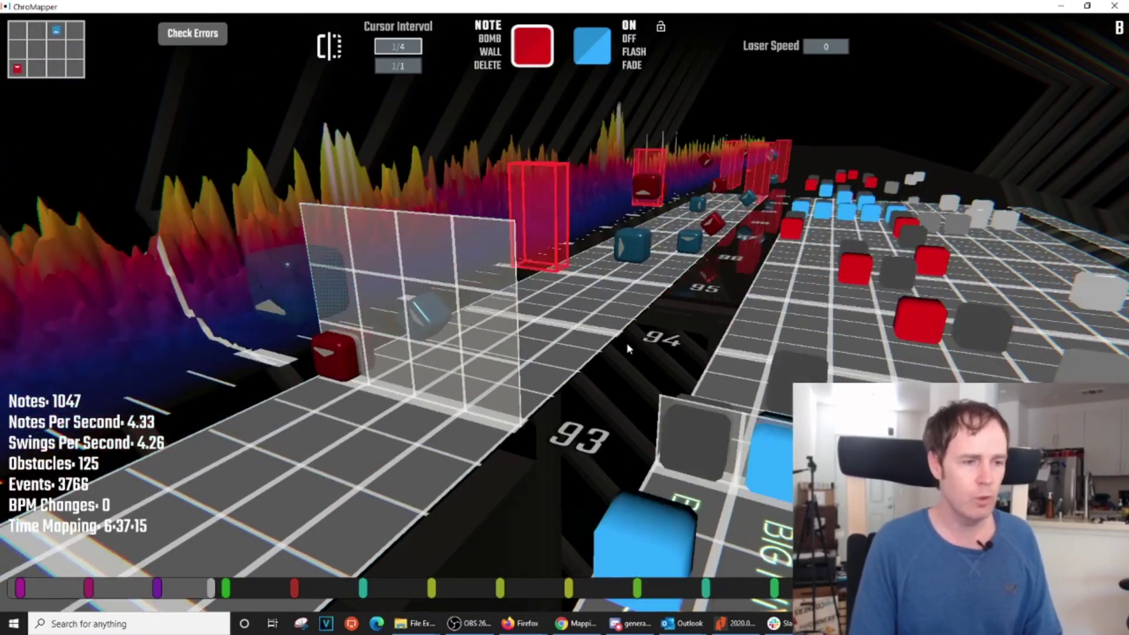
scroll(625, 347, "down", 4)
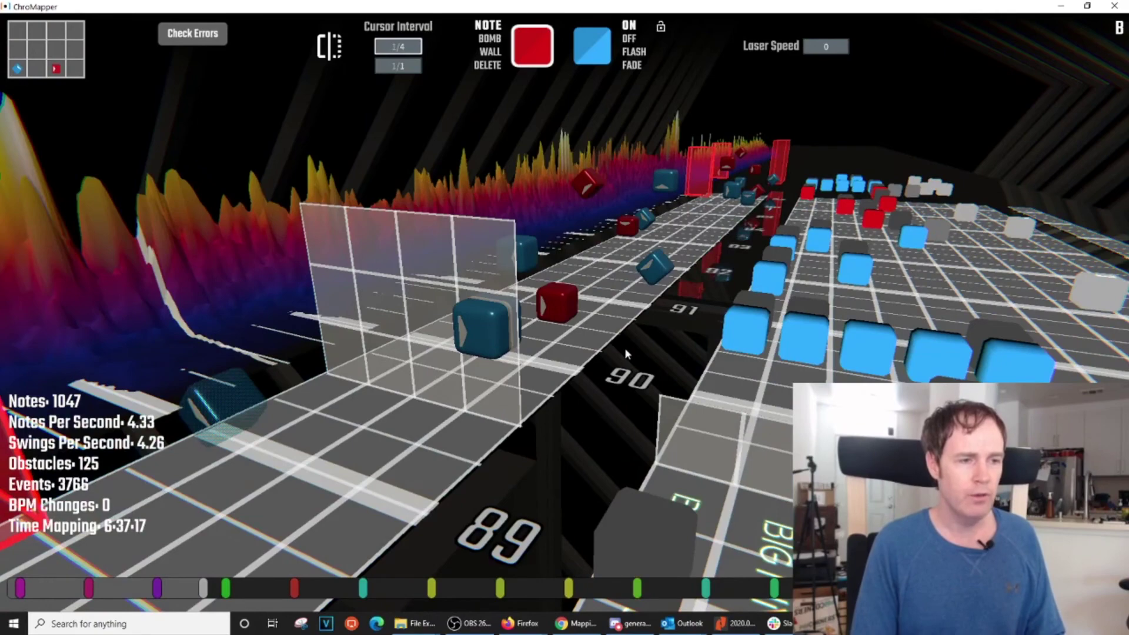
scroll(621, 350, "up", 4)
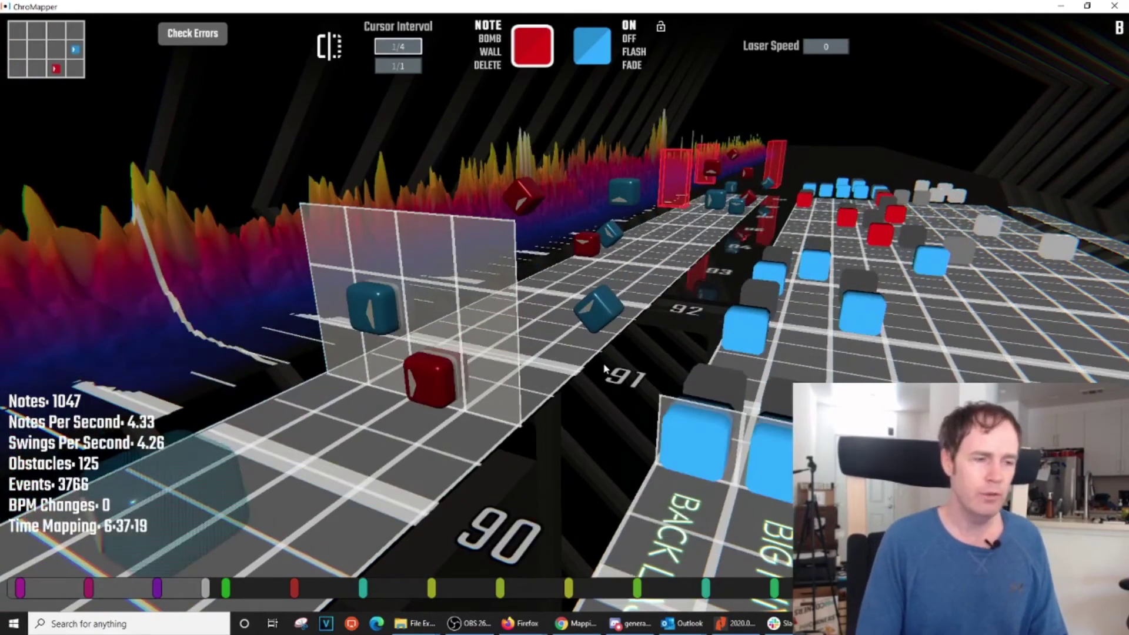
scroll(617, 381, "down", 16)
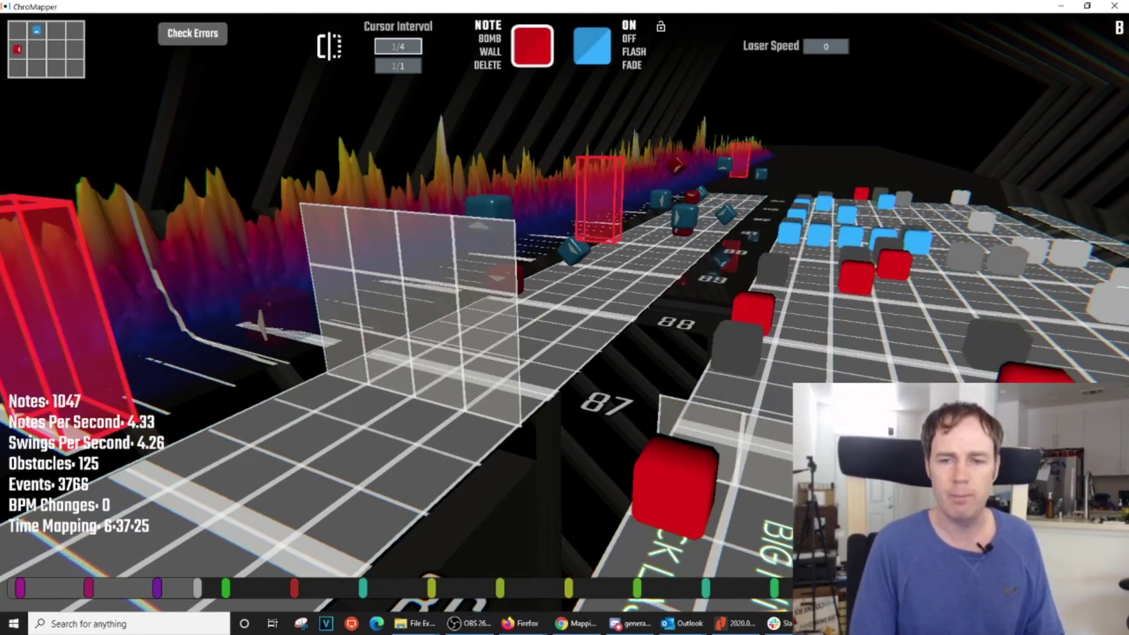
key("alt+Tab")
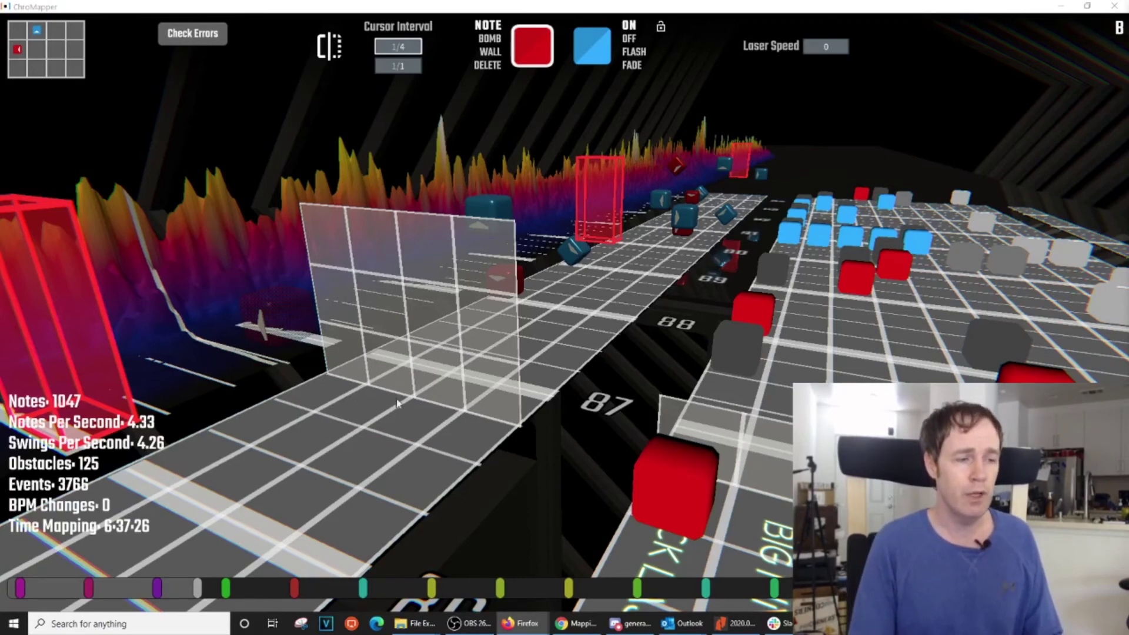
scroll(679, 343, "down", 16)
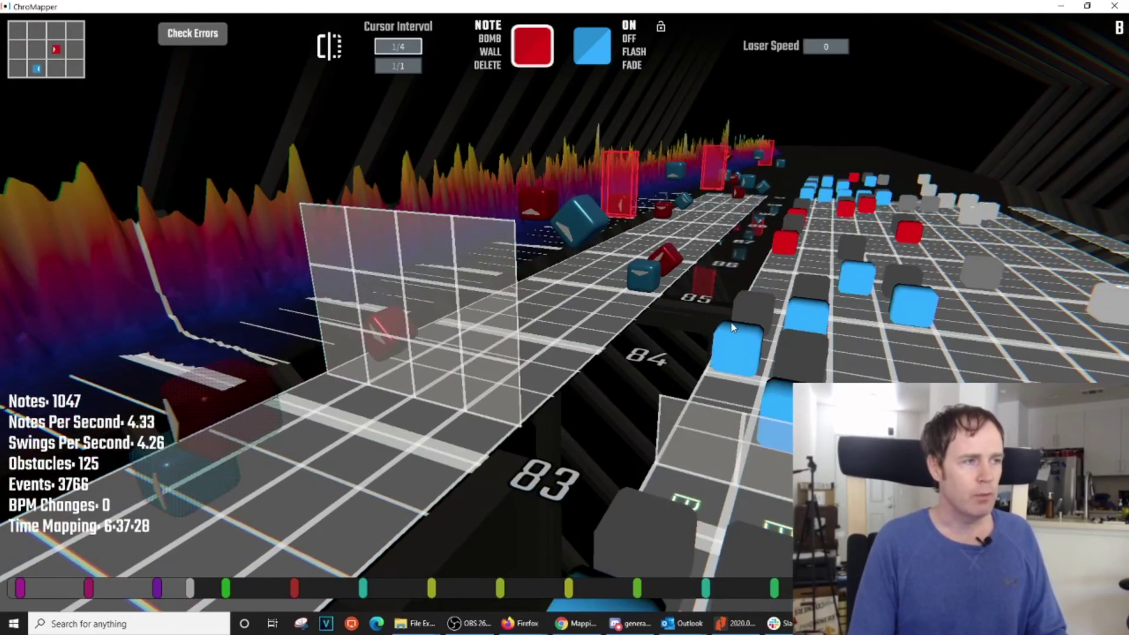
scroll(731, 328, "down", 20)
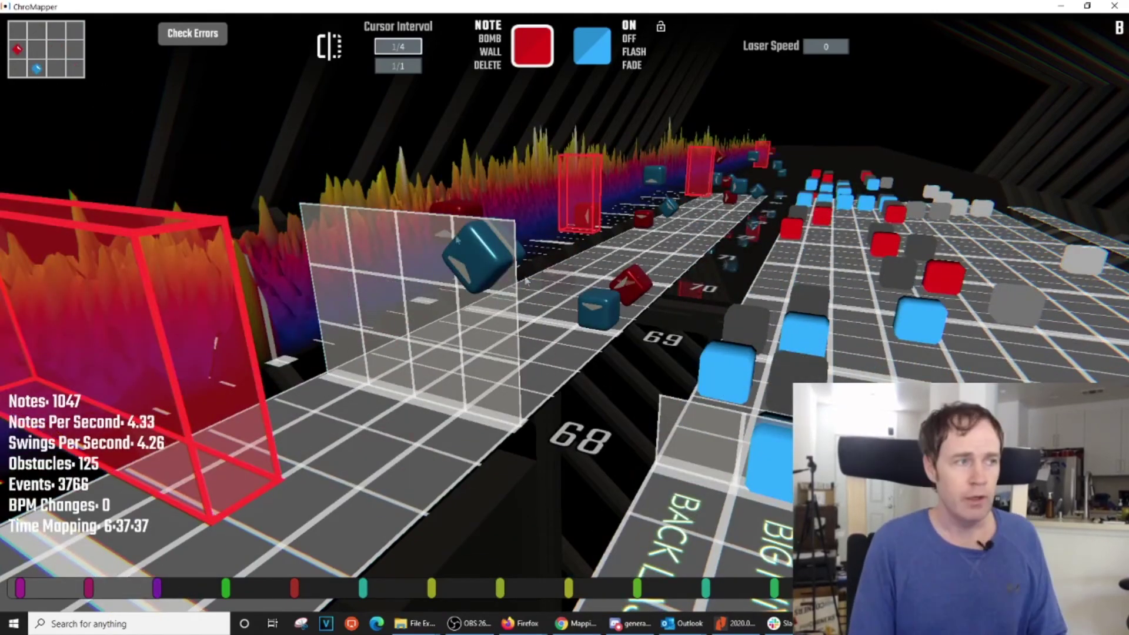
Step: Open the Vision Blocks error check and bring the camera closer to the note grid near beat 69
left_click(206, 40)
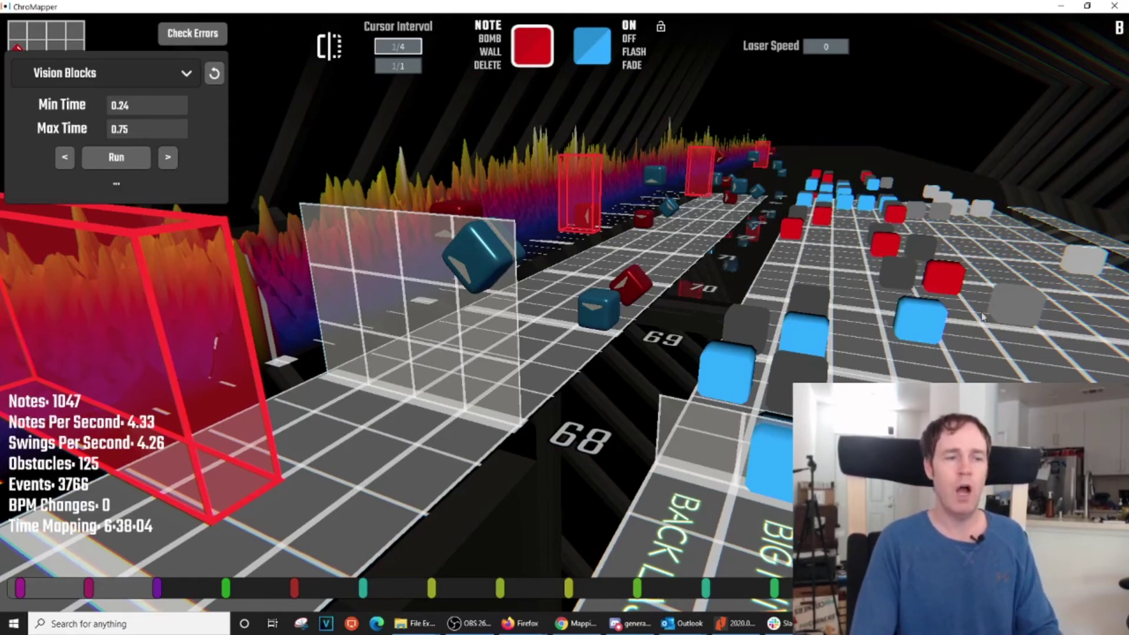
scroll(411, 325, "down", 1)
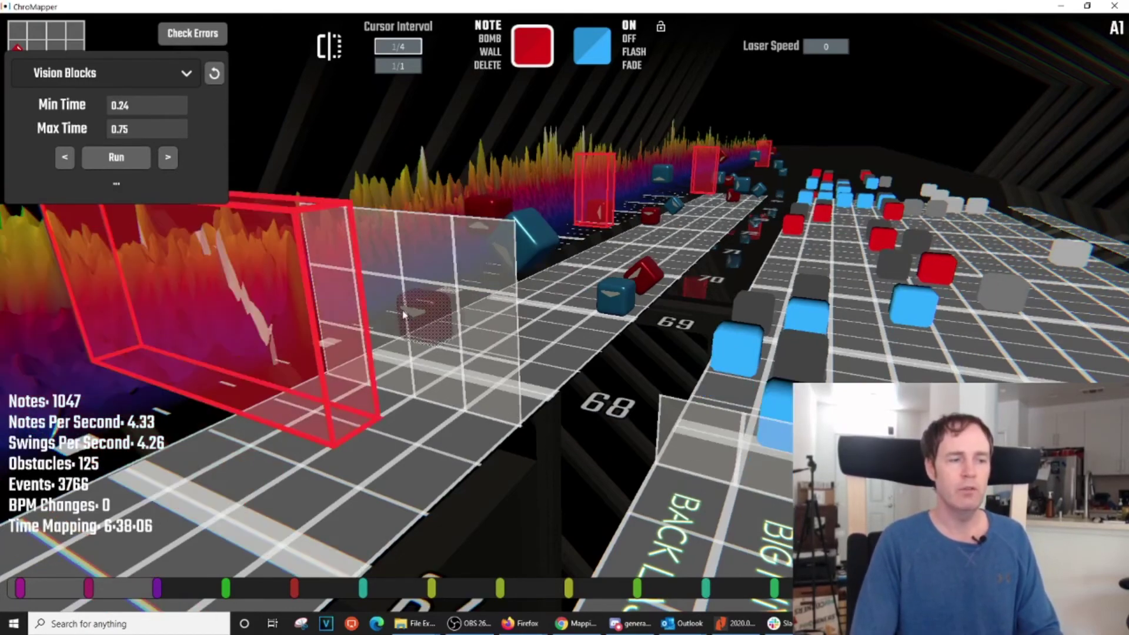
scroll(400, 312, "up", 6)
key("a")
right_click_drag(400, 312, 505, 319)
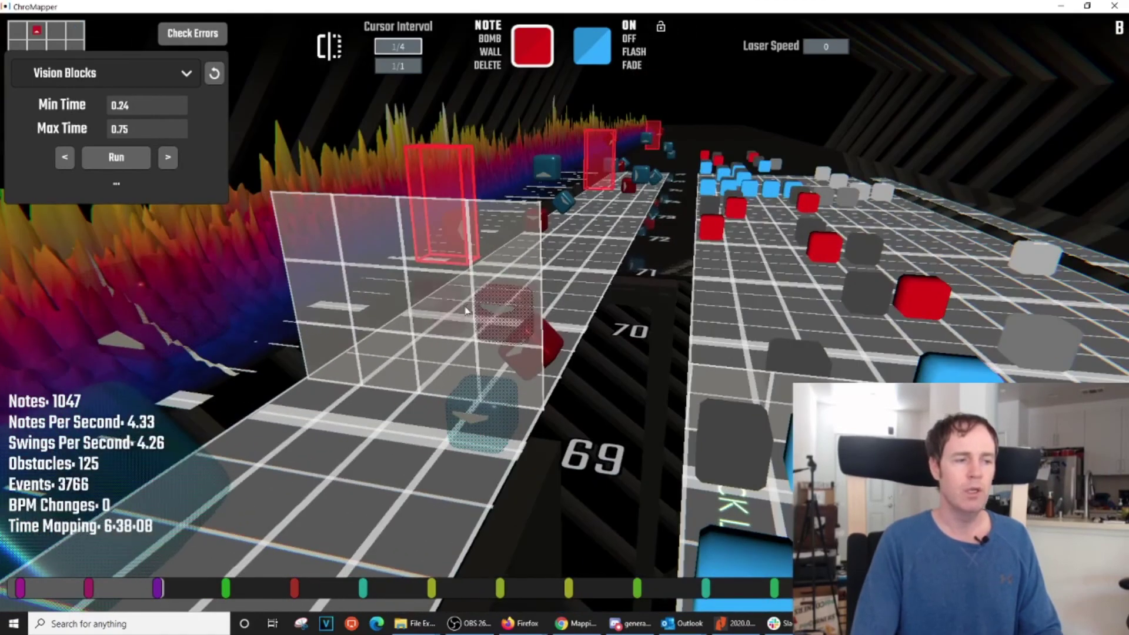
Step: Test the Vision Blocks check with two temporary red down notes in the two middle columns near beat 69, and delete both
left_click(374, 312)
left_click(431, 313)
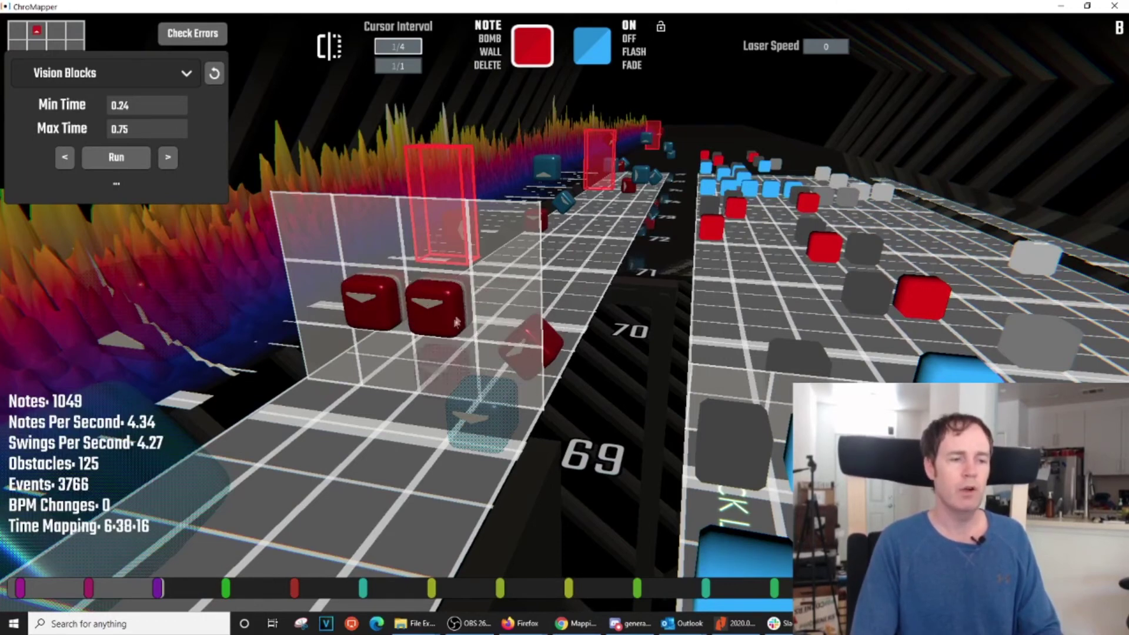
left_click(116, 157)
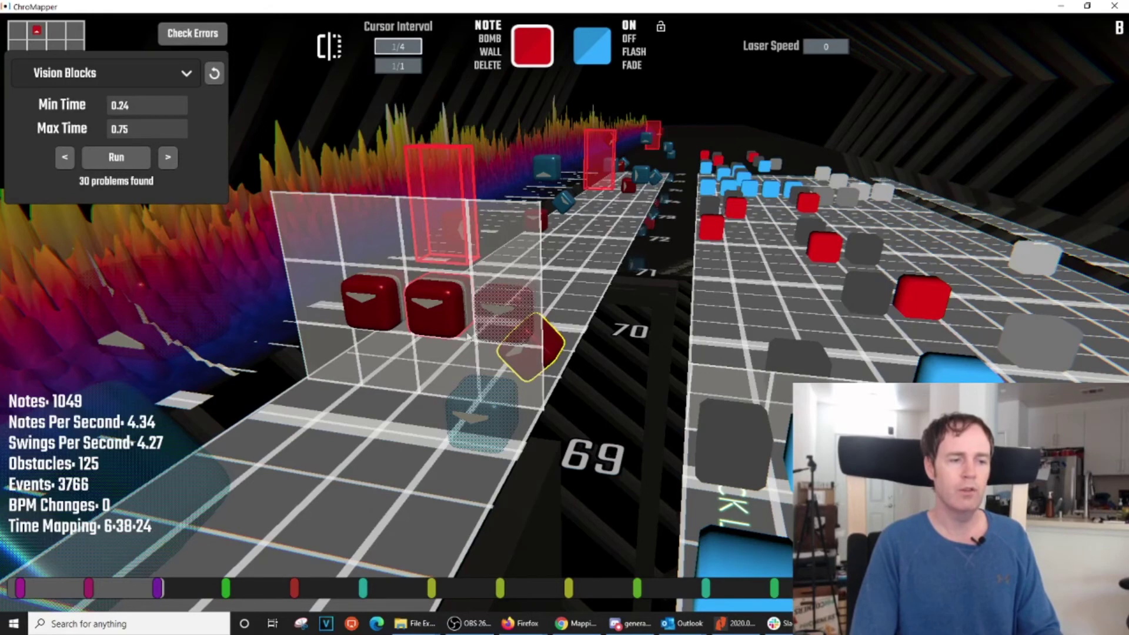
middle_click(380, 303)
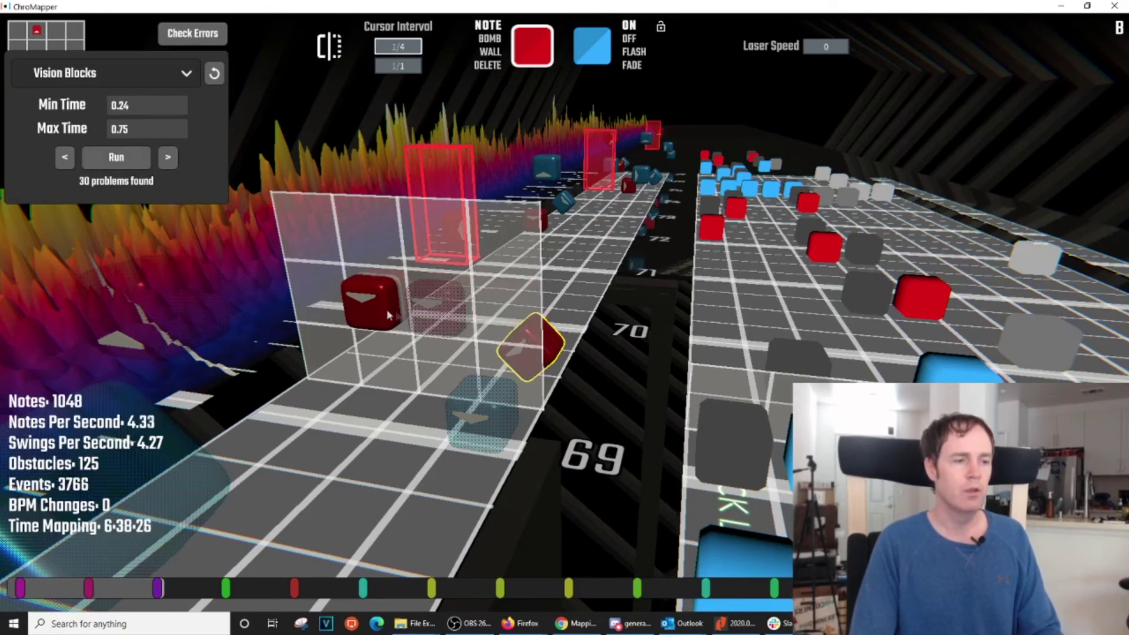
middle_click(435, 306)
Step: Find the vision block near beat 169 with the check, move its blue note to the leftmost column of the grid, and recheck
left_click(132, 157)
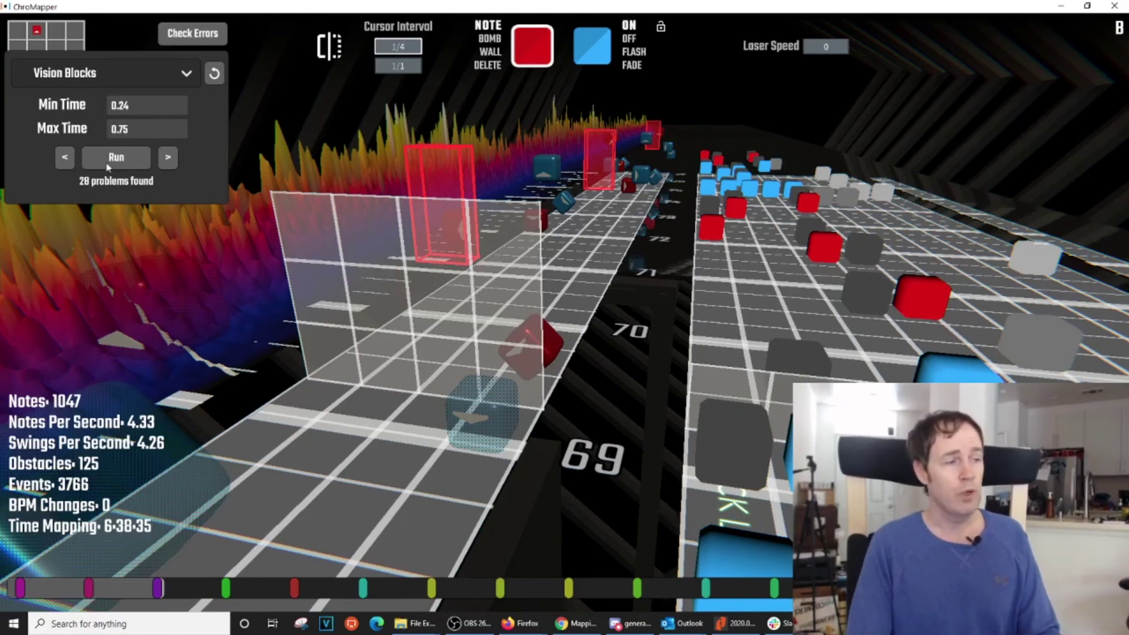
left_click(169, 159)
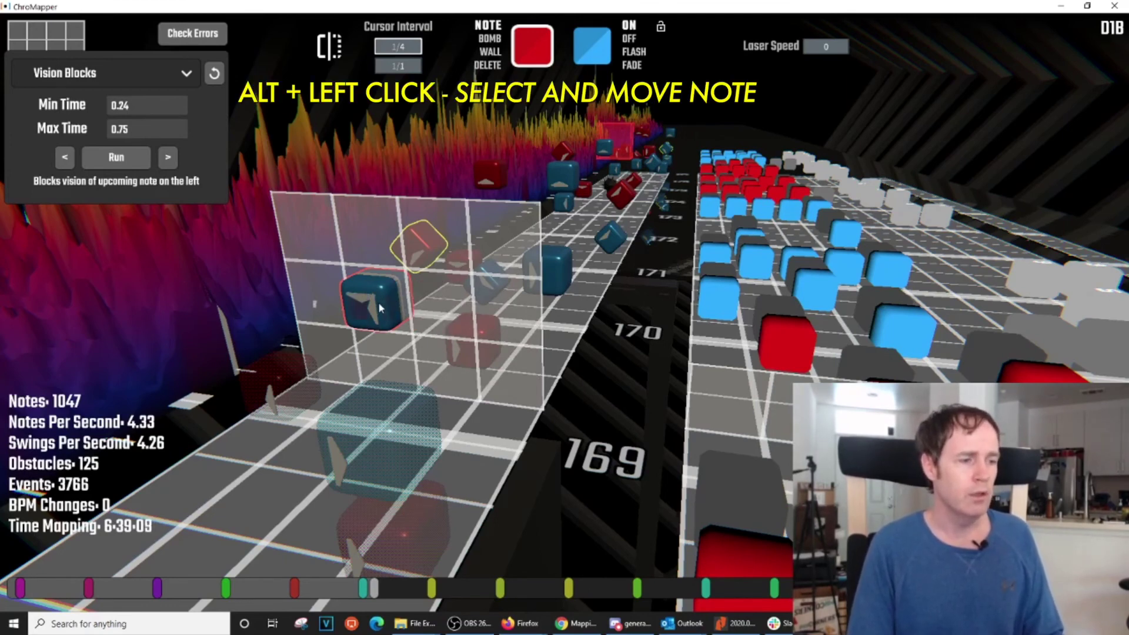
scroll(369, 309, "down", 2)
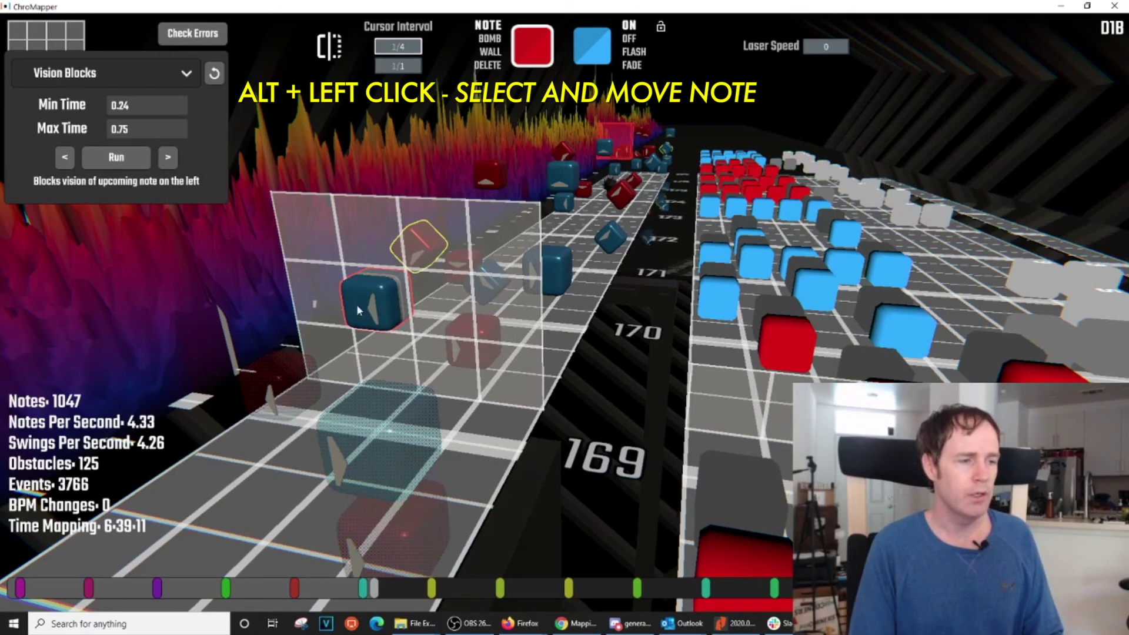
left_click_drag(356, 304, 322, 302, "alt")
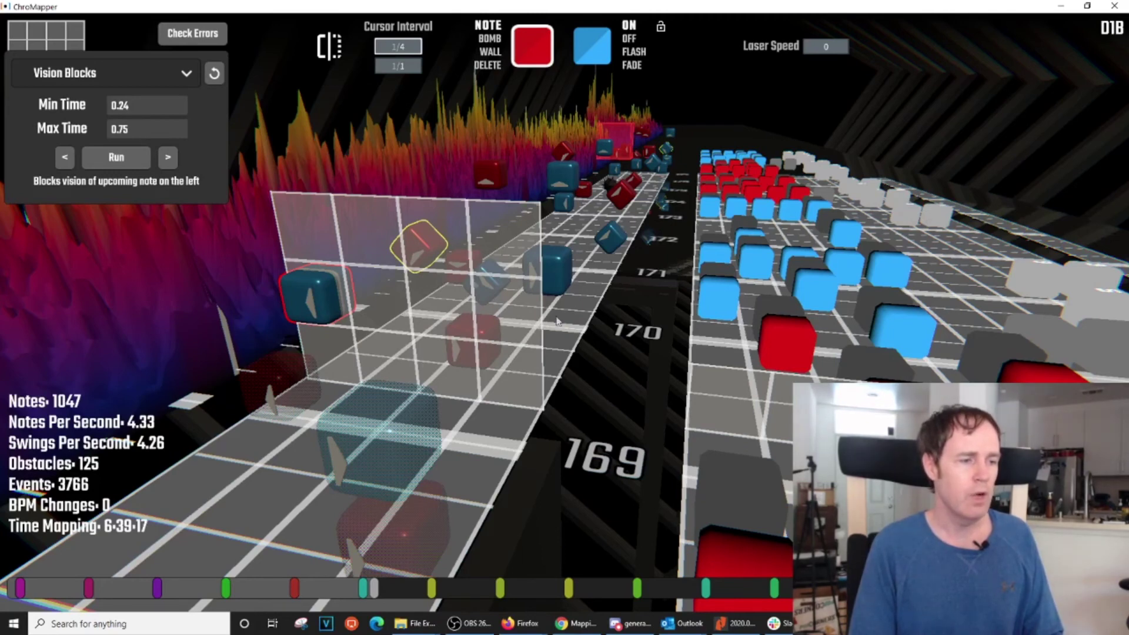
left_click(119, 166)
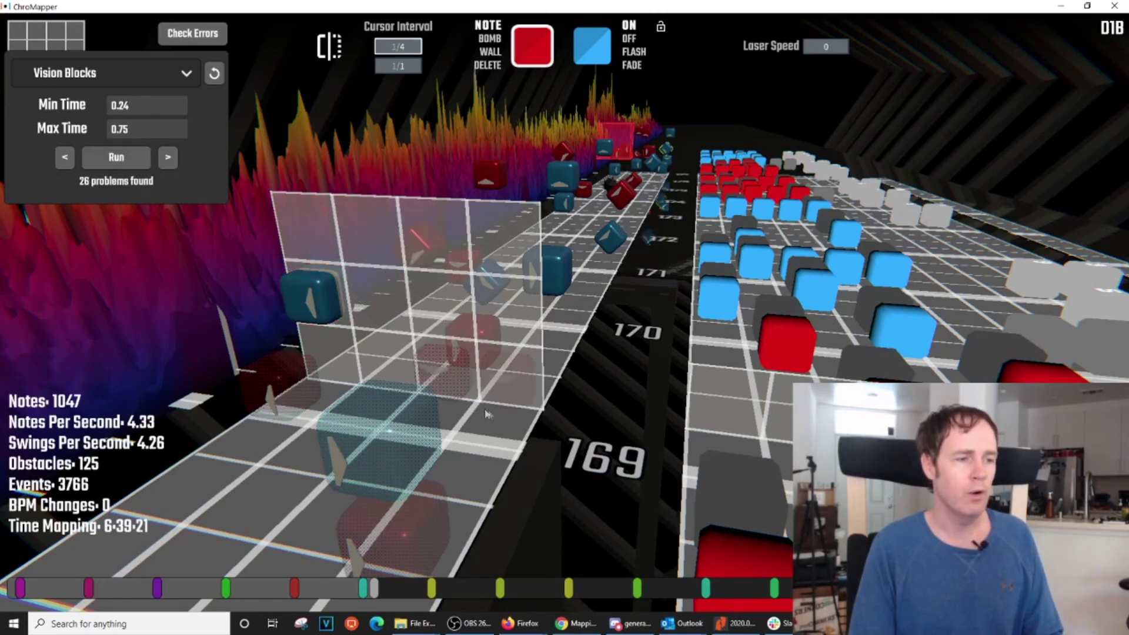
Step: Go to the next vision block near beat 177, move the blocking red note to the rightmost grid column, and recheck
left_click(171, 158)
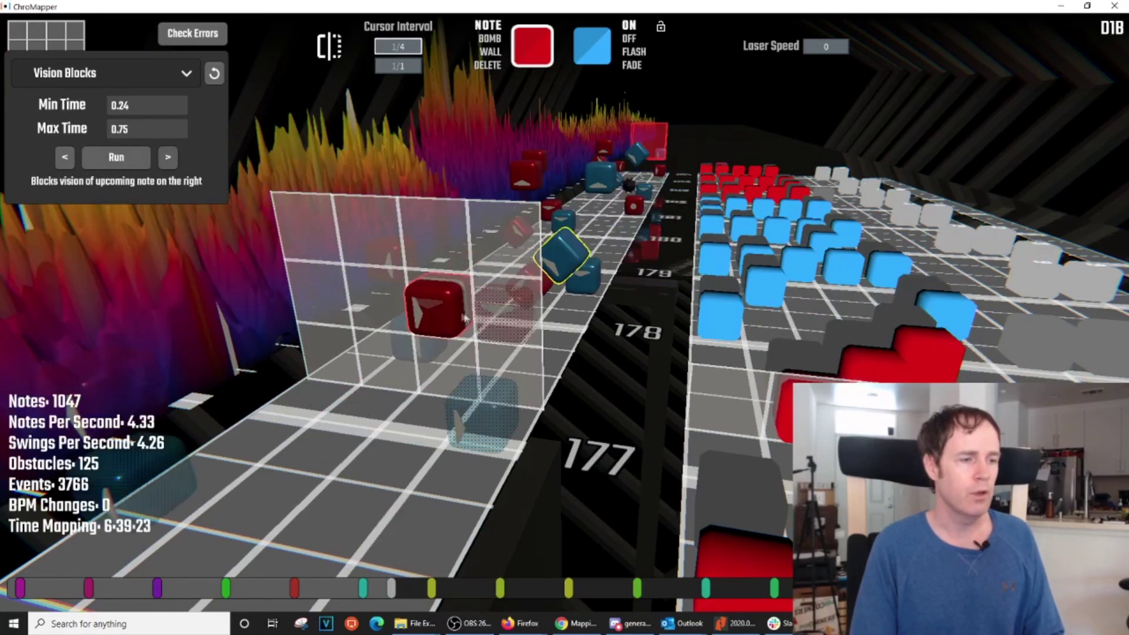
left_click_drag(430, 304, 501, 312, "alt")
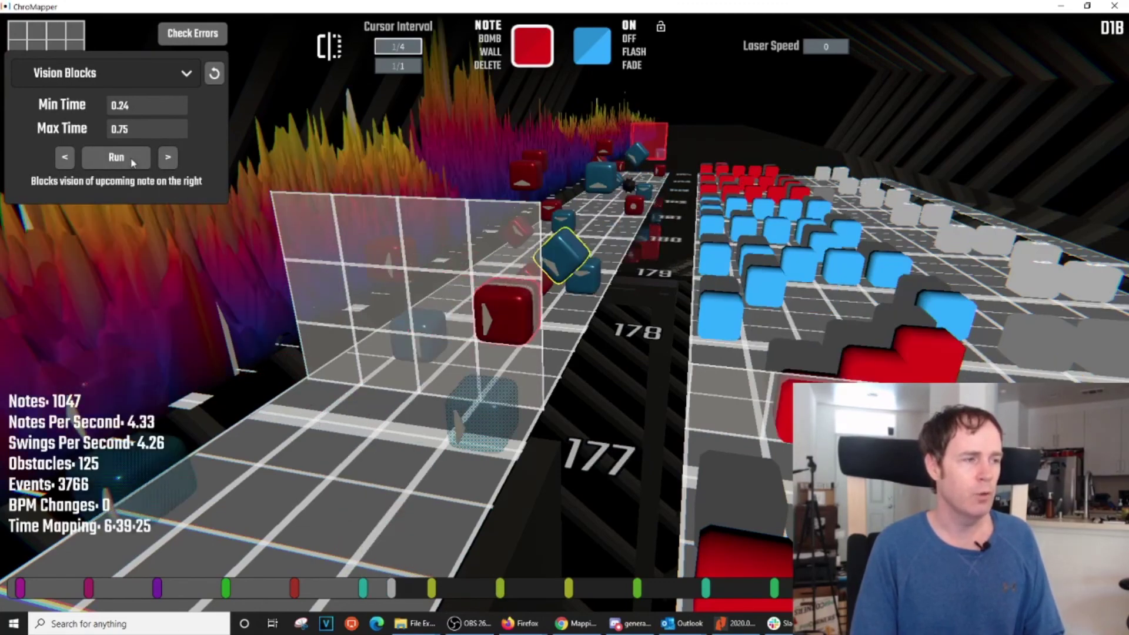
left_click(133, 163)
Step: Go to the next vision block near beat 185, move the blocking blue note to the leftmost grid column, and recheck
left_click(169, 158)
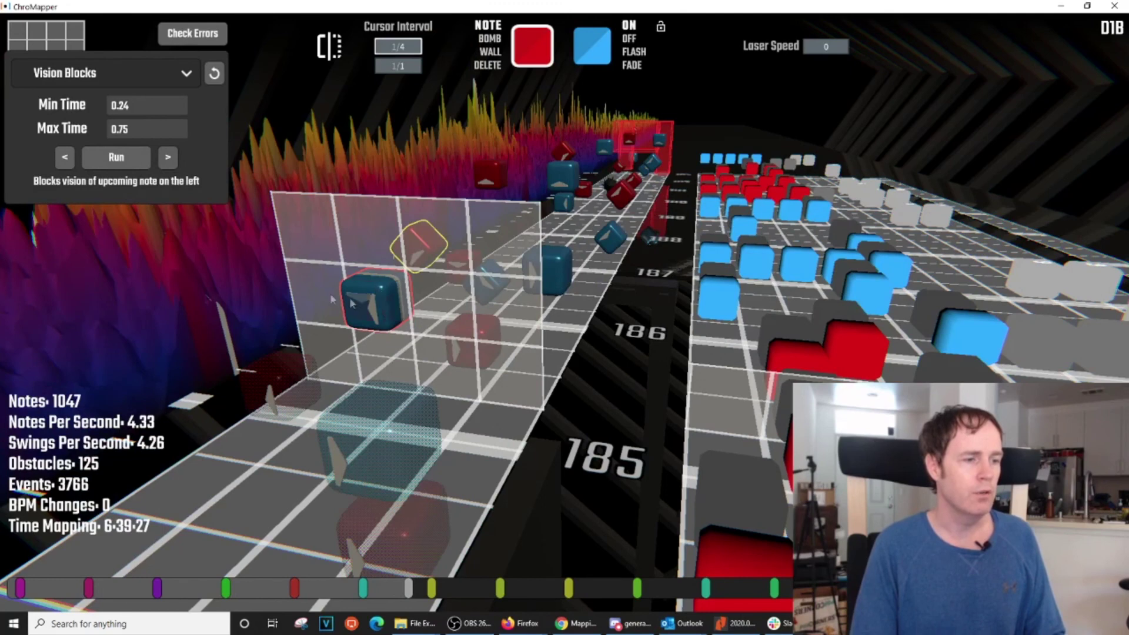
left_click_drag(352, 303, 311, 295, "alt")
left_click(135, 165)
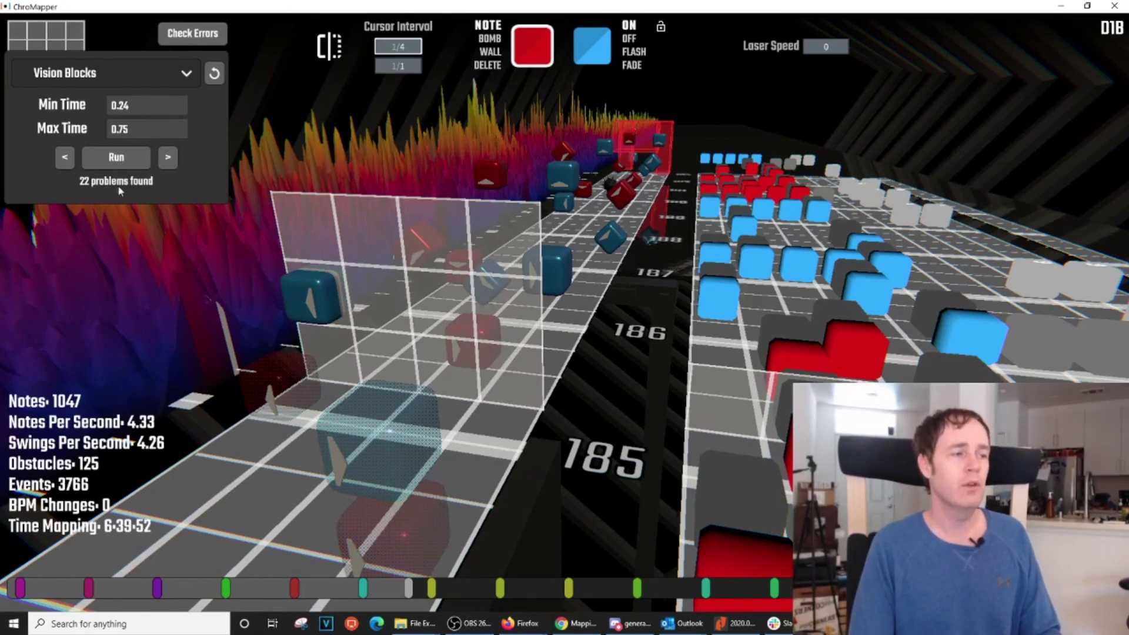
Step: Switch the error check to Stacked Notes
left_click(185, 75)
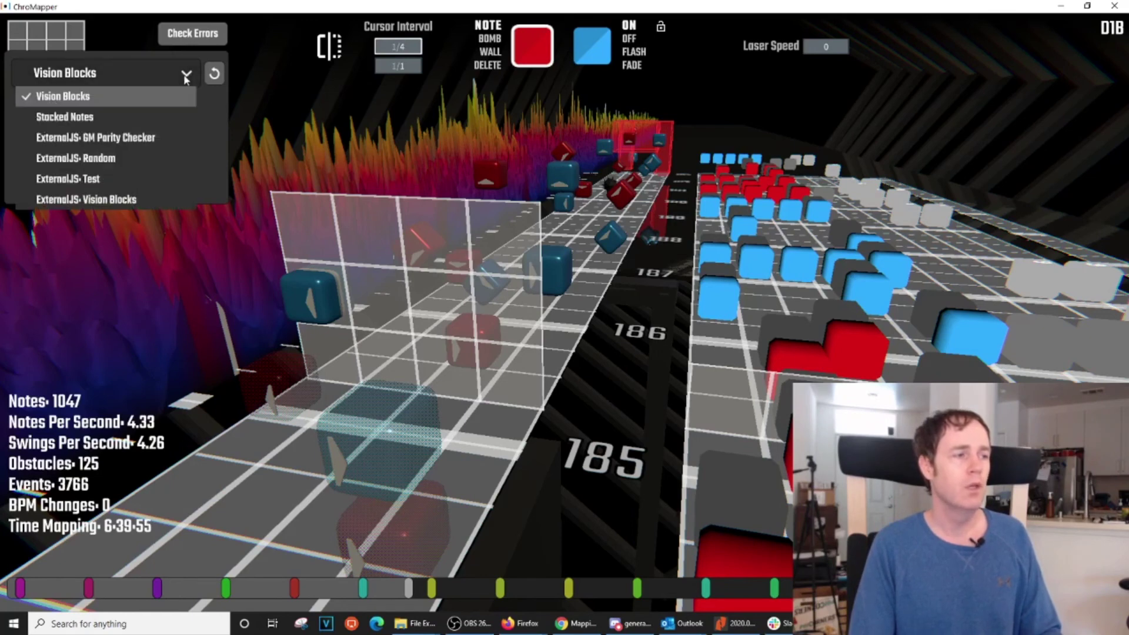
left_click(77, 120)
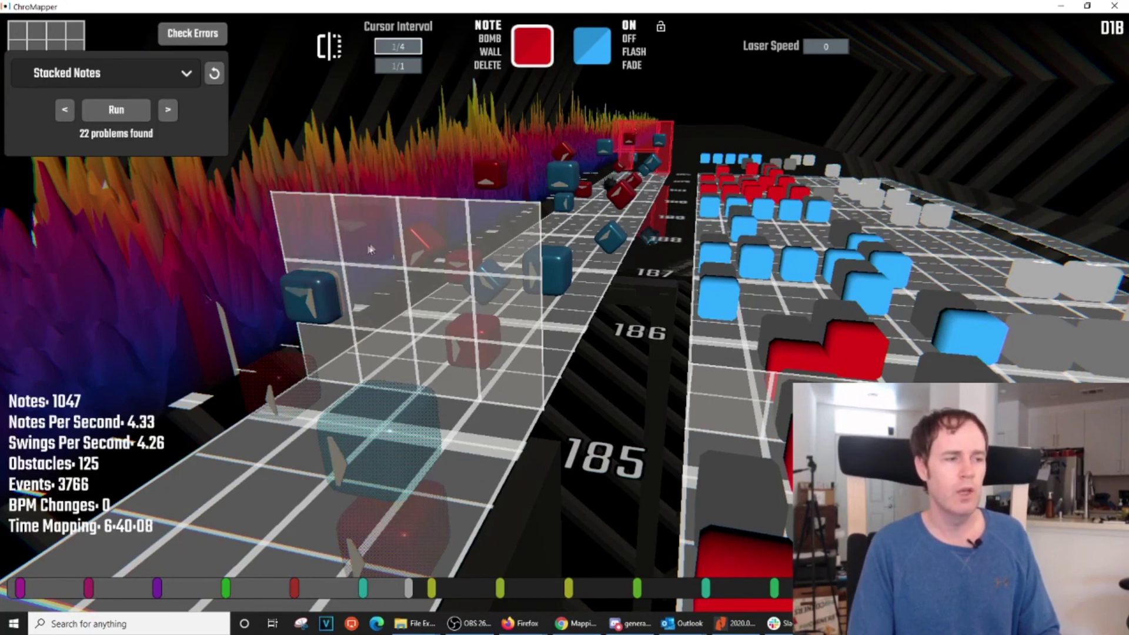
Step: Try several cut directions on the blue note in the leftmost grid column near beat 185 and return it to its original direction
scroll(312, 305, "down", 1, "alt")
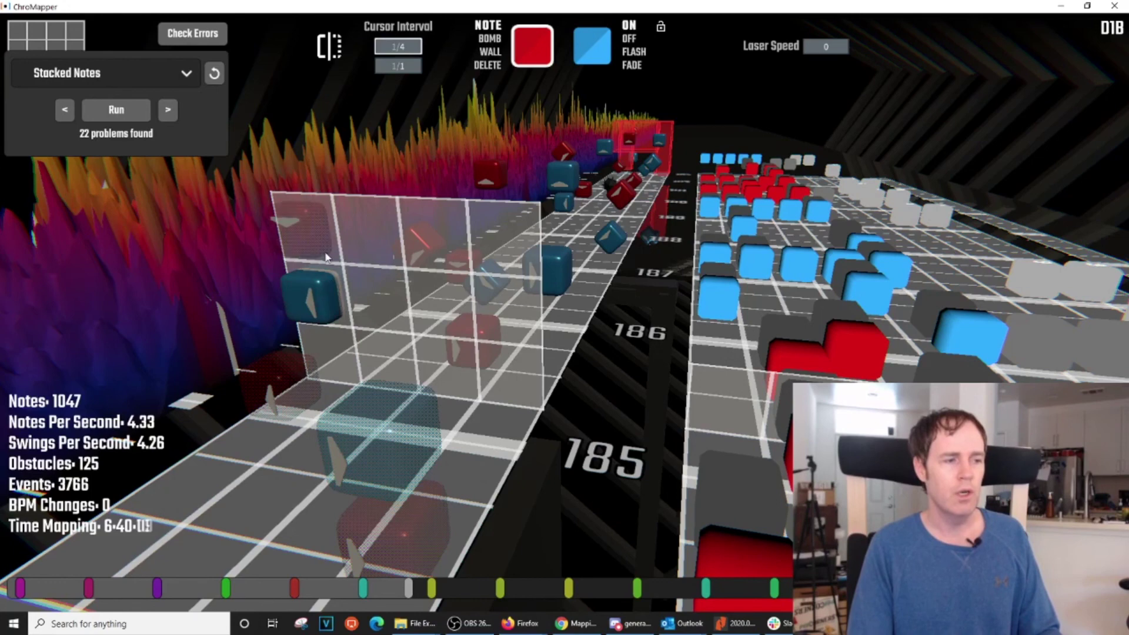
scroll(324, 307, "up", 1, "alt")
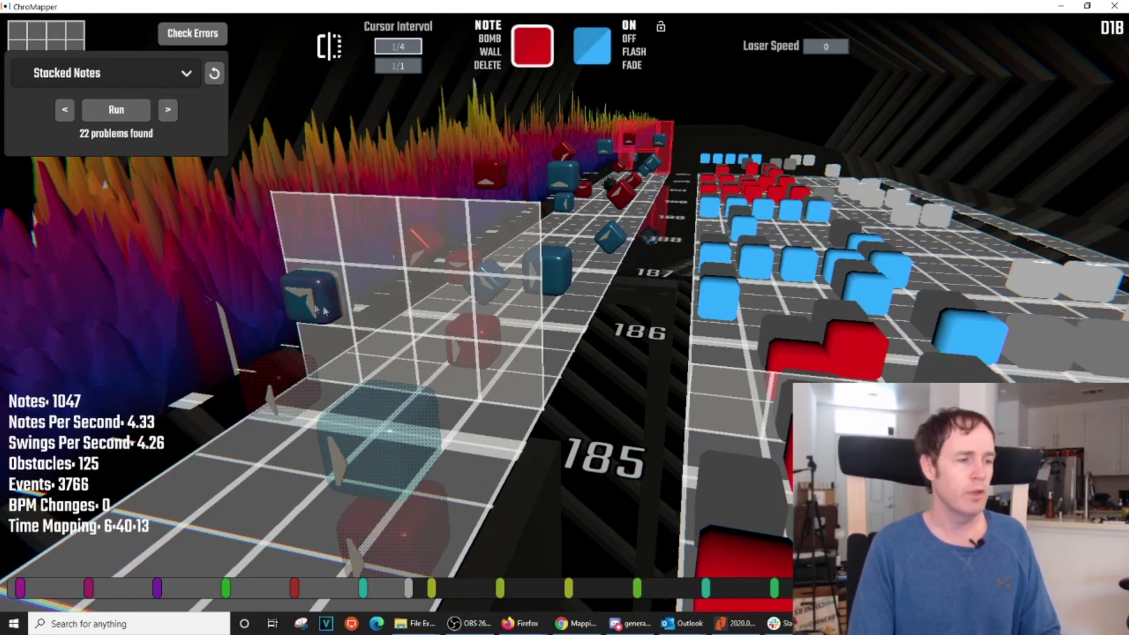
key("2")
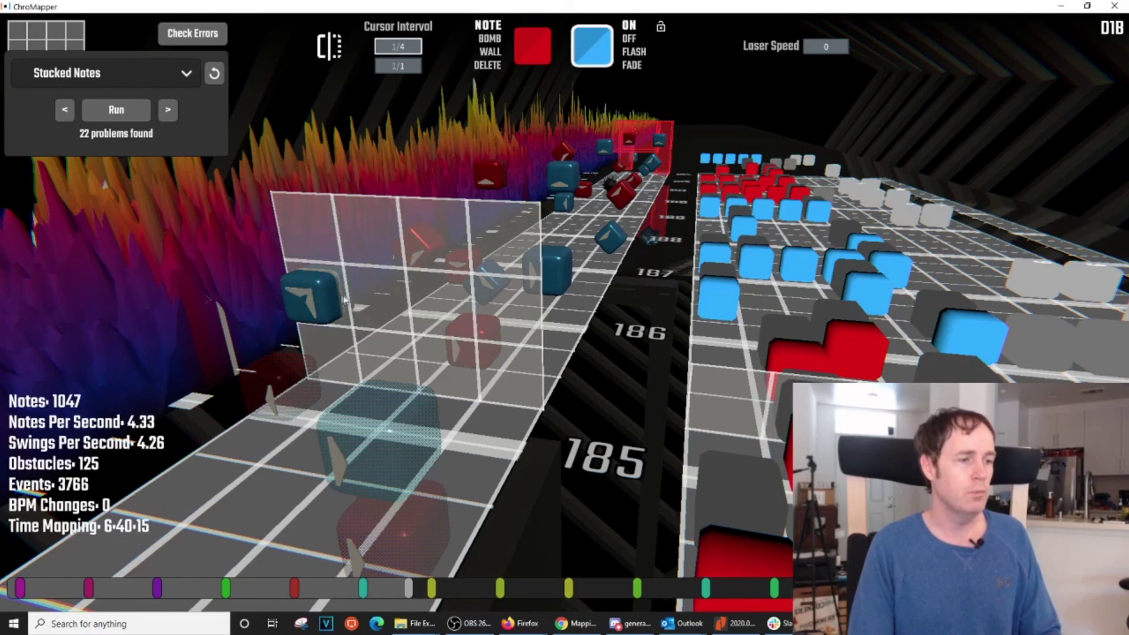
scroll(345, 300, "up", 1, "alt")
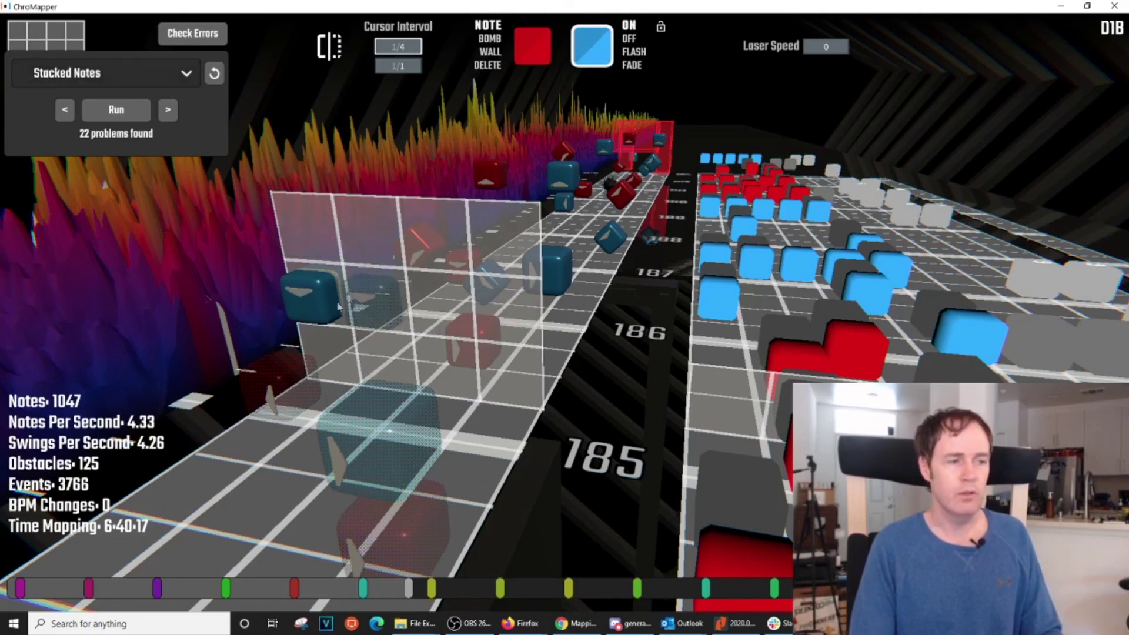
key("d")
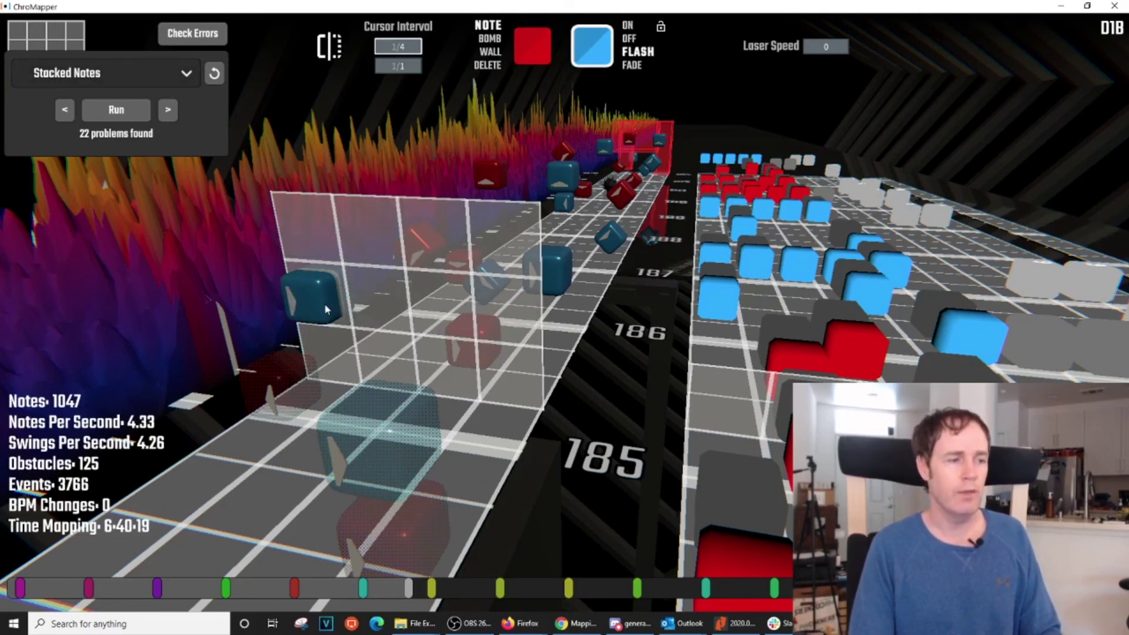
key("a")
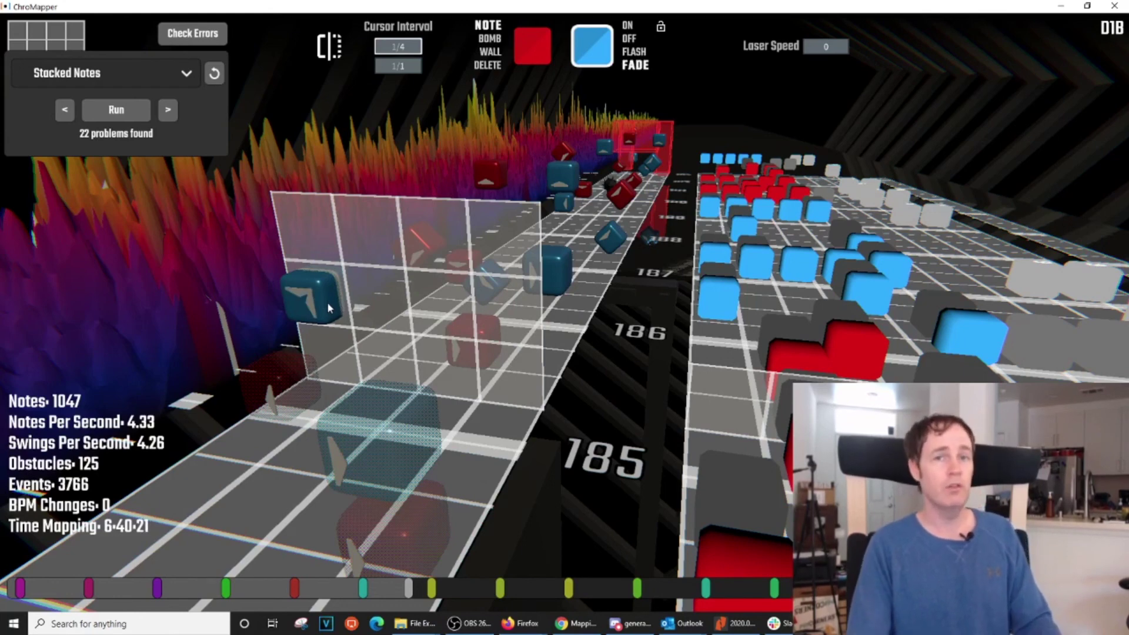
scroll(328, 305, "down", 1, "alt")
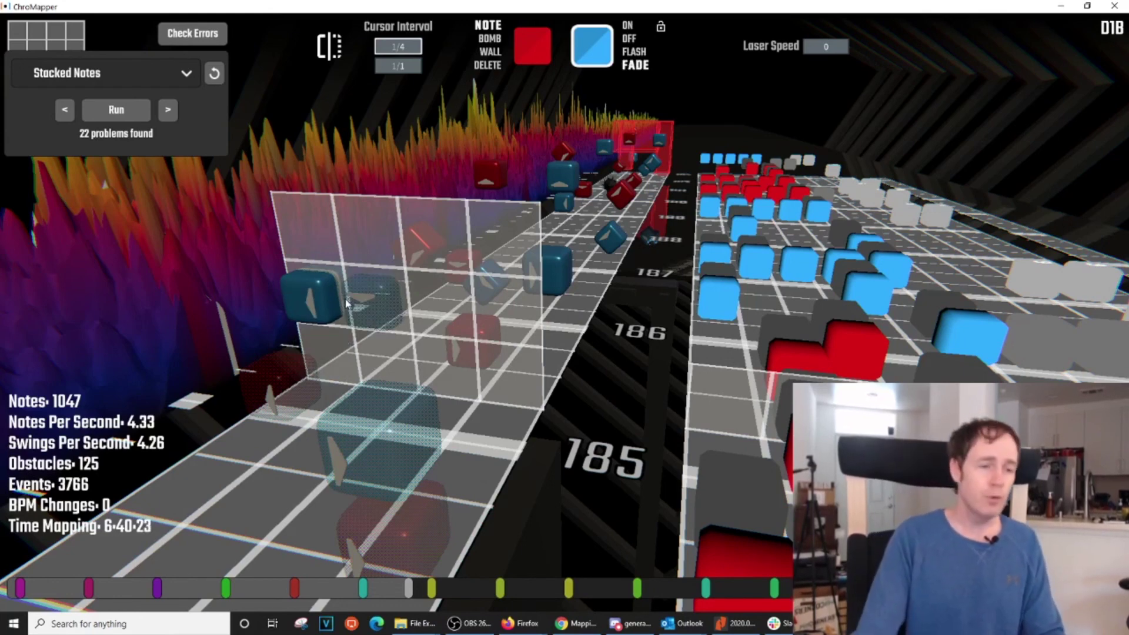